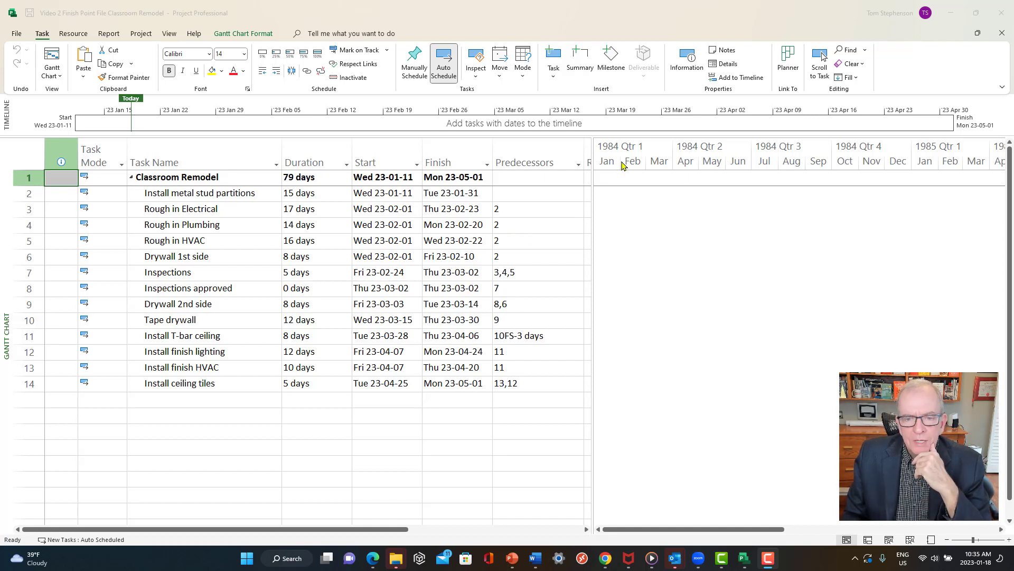
Bring the bar of the Rough in Electrical task into view in the Gantt chart.
{"action": "left_click", "coordinate": [215, 211]}
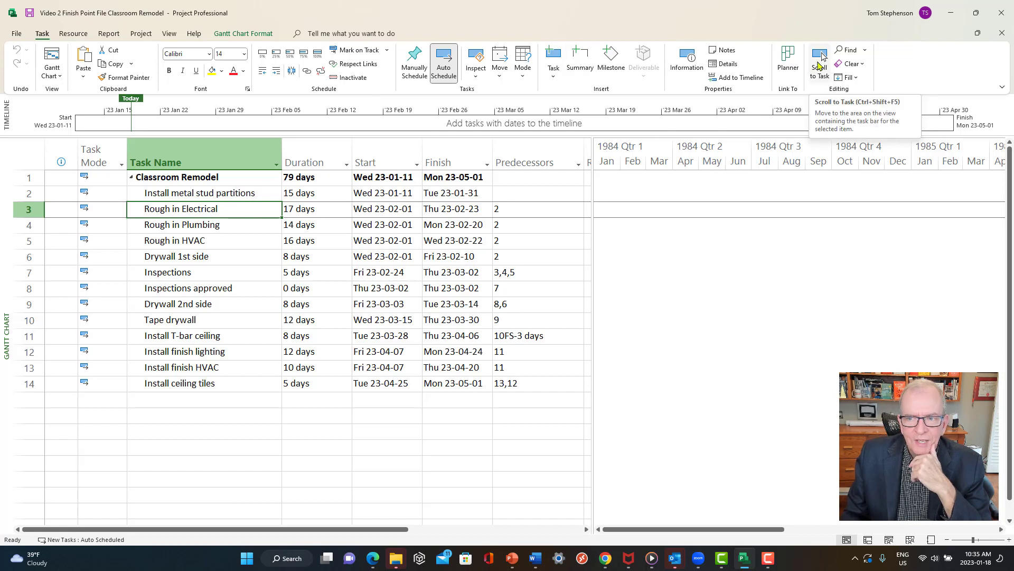
{"action": "left_click", "coordinate": [820, 66]}
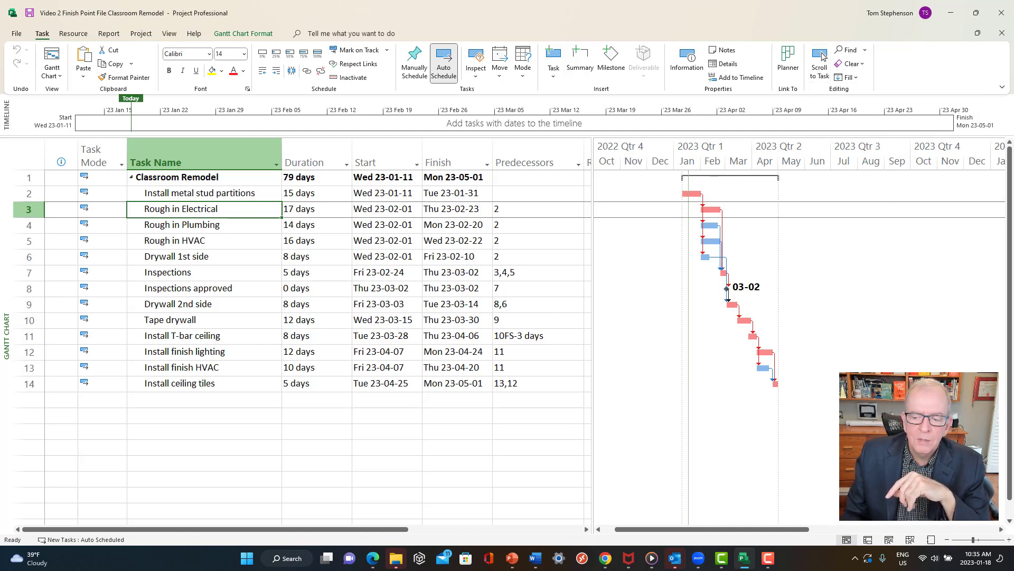
{"action": "left_click", "coordinate": [948, 540]}
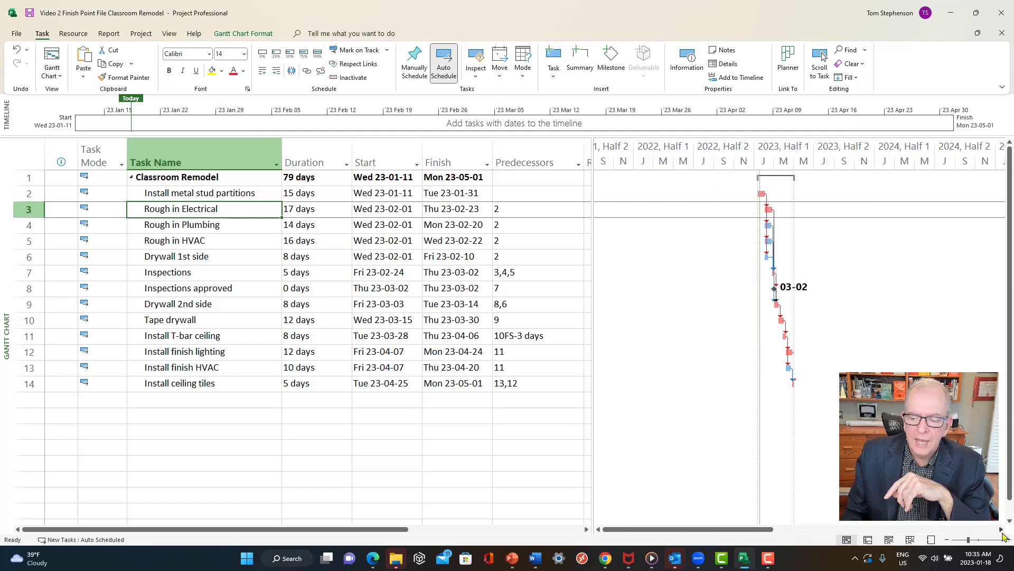
{"action": "left_click", "coordinate": [1009, 540]}
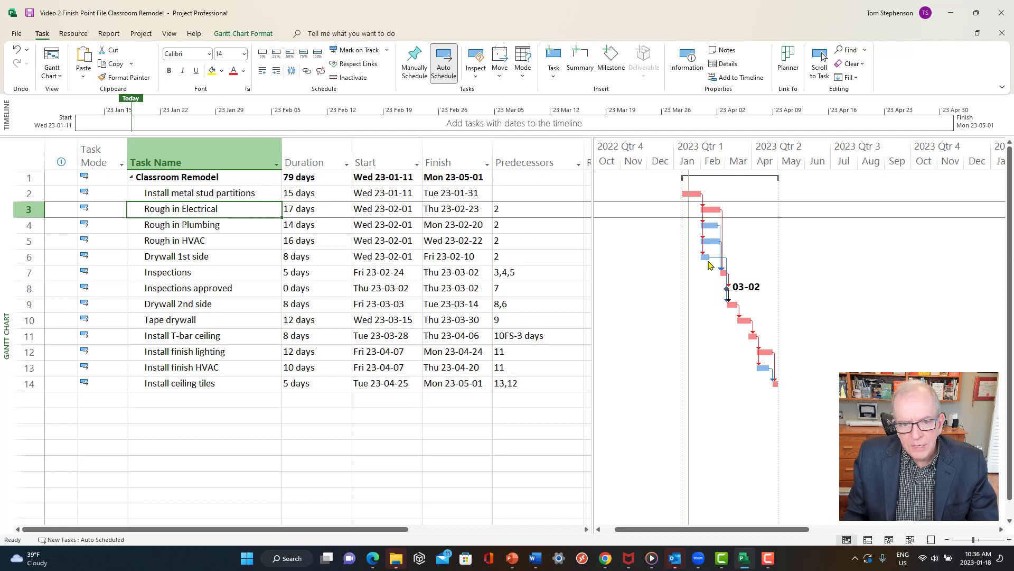
Examine the predecessors of Rough in Electrical and Inspections, and the Inspections approved milestone and Drywall 2nd side tasks.
{"action": "left_click", "coordinate": [233, 199]}
{"action": "left_click", "coordinate": [232, 205]}
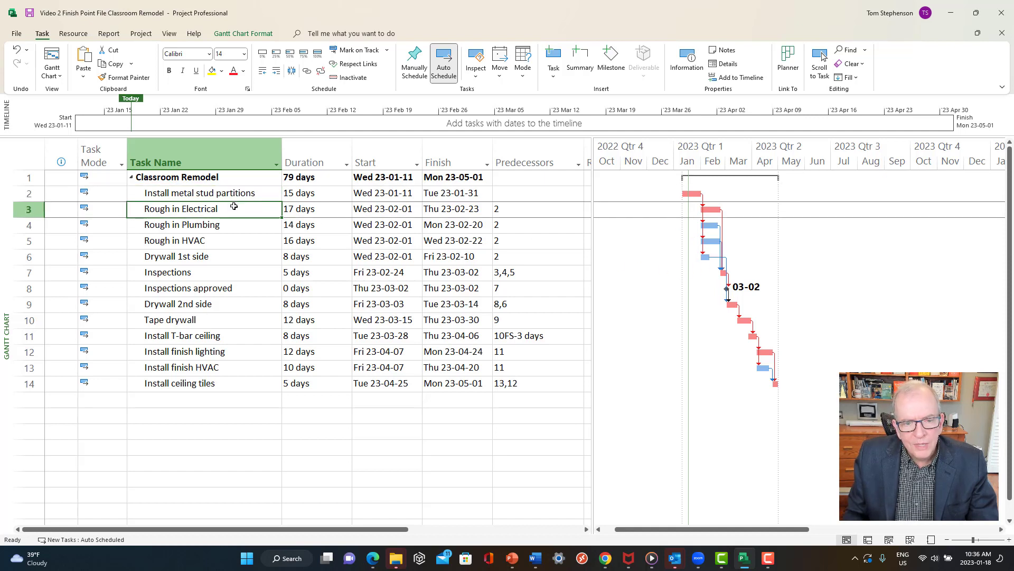
{"action": "left_click", "coordinate": [510, 210]}
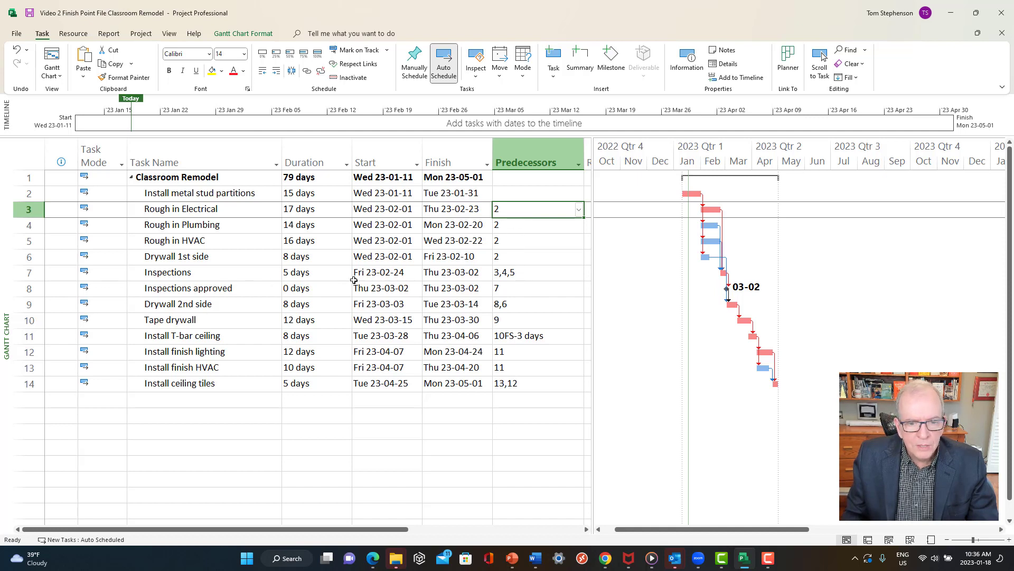
{"action": "left_click", "coordinate": [520, 274]}
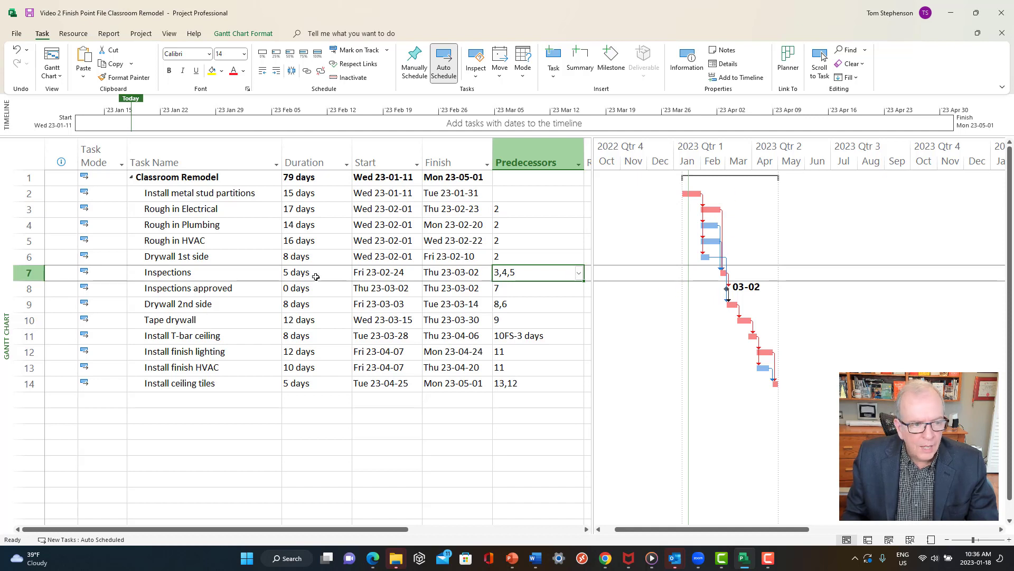
{"action": "left_click", "coordinate": [217, 292]}
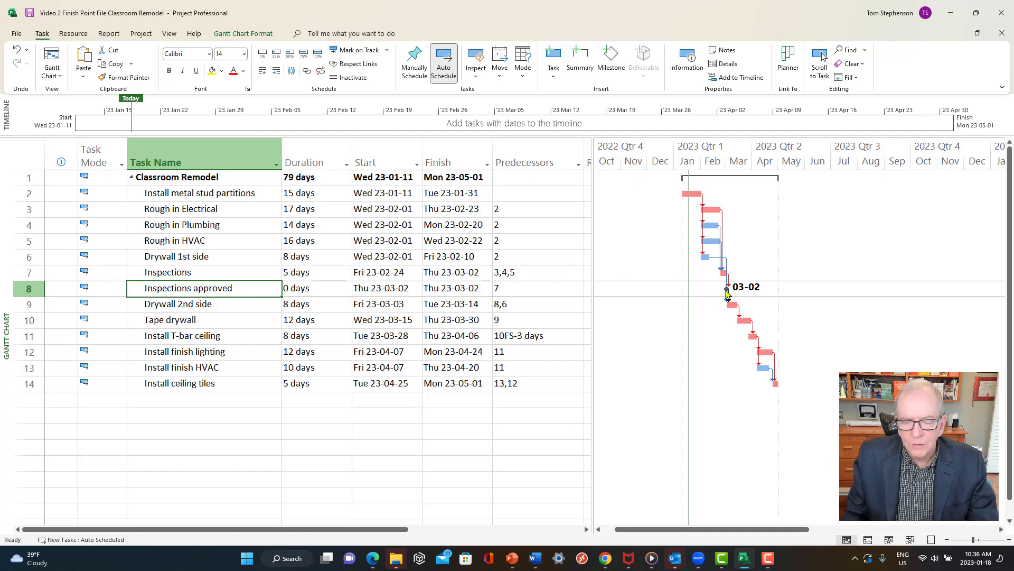
{"action": "left_click", "coordinate": [228, 305]}
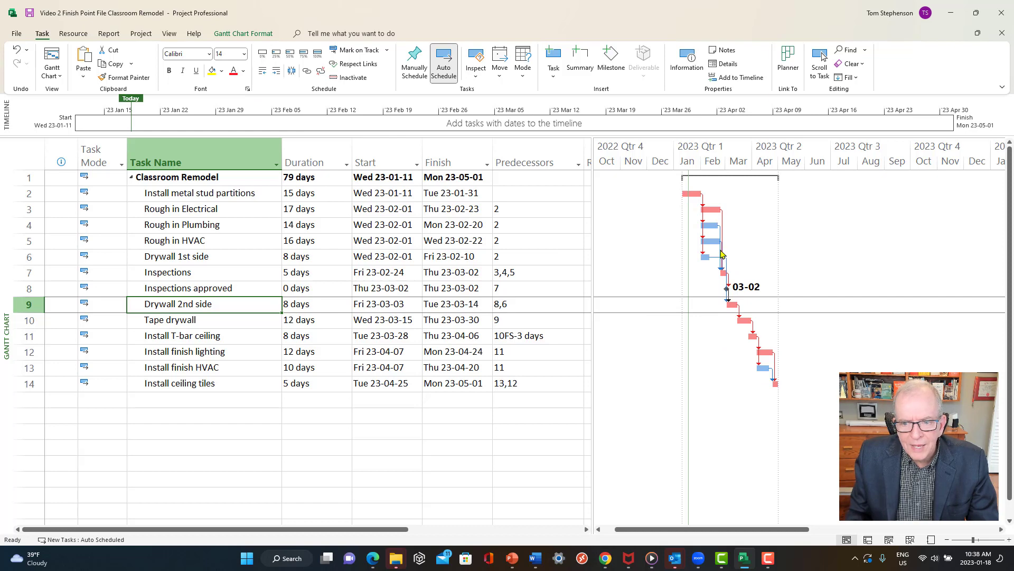
Turn the Critical Tasks highlighting of the Gantt bars off and back on to compare the display.
{"action": "left_click", "coordinate": [234, 35]}
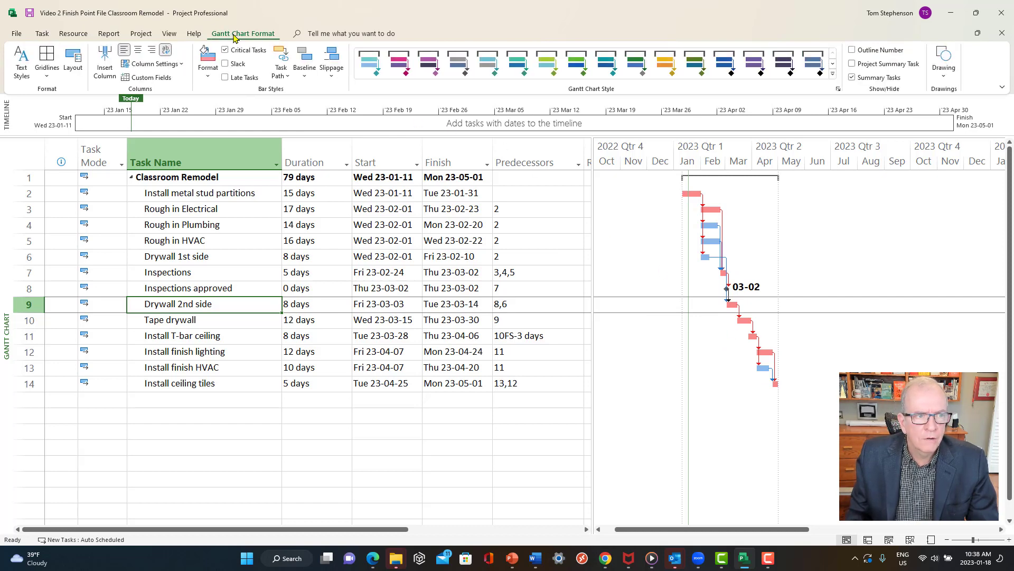
{"action": "left_click", "coordinate": [170, 34]}
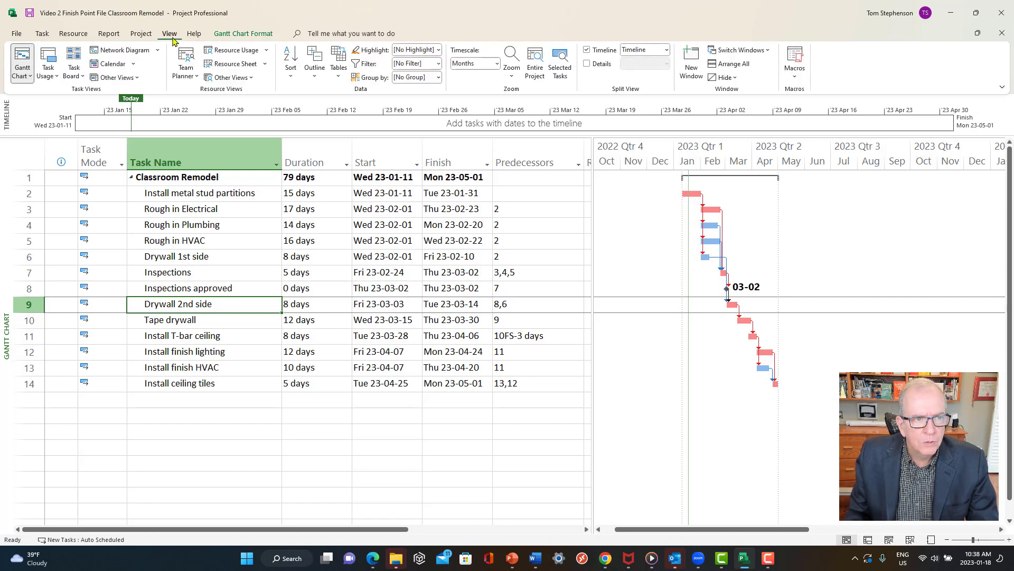
{"action": "left_click", "coordinate": [237, 35]}
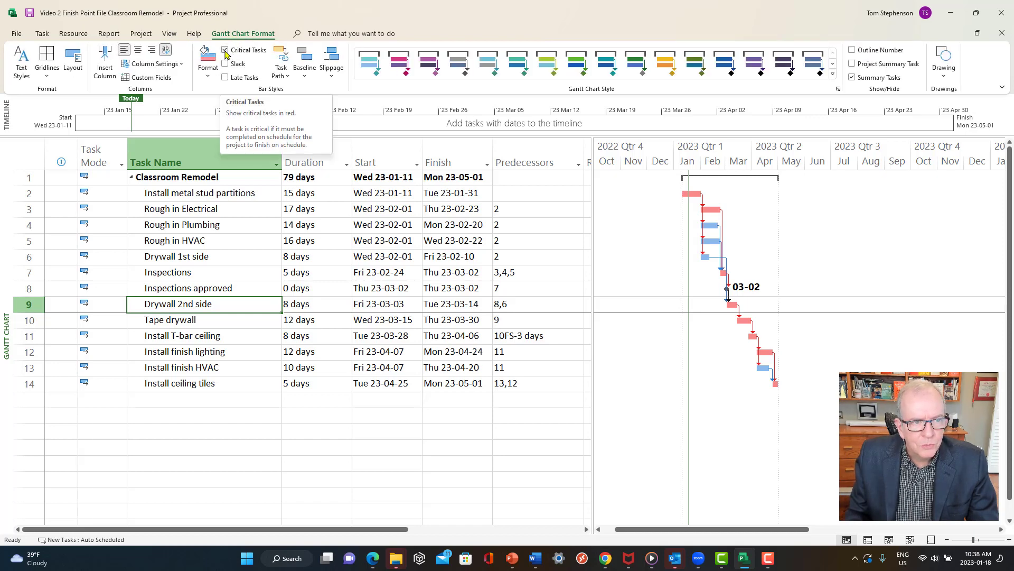
{"action": "left_click", "coordinate": [226, 51]}
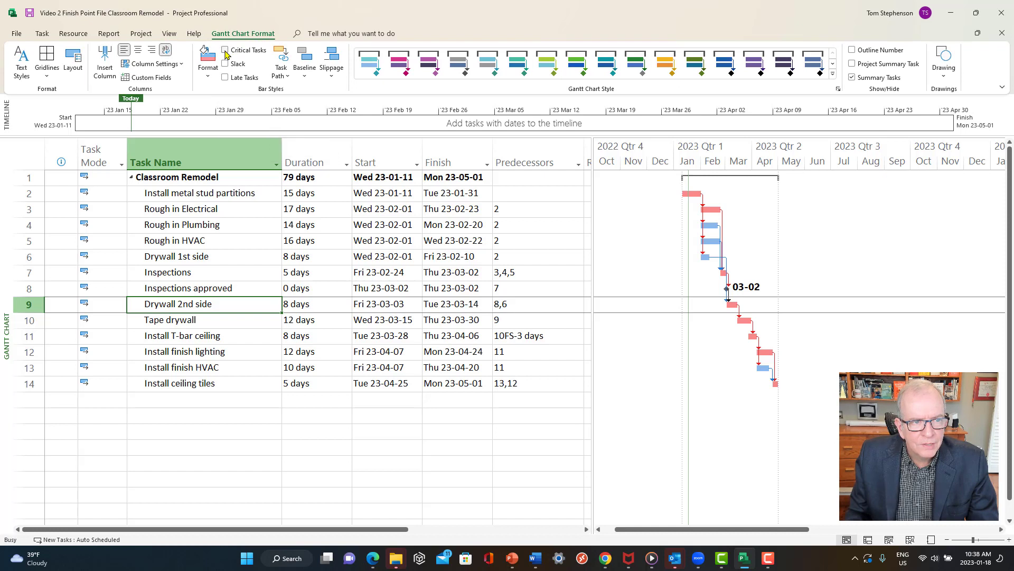
{"action": "left_click", "coordinate": [225, 51]}
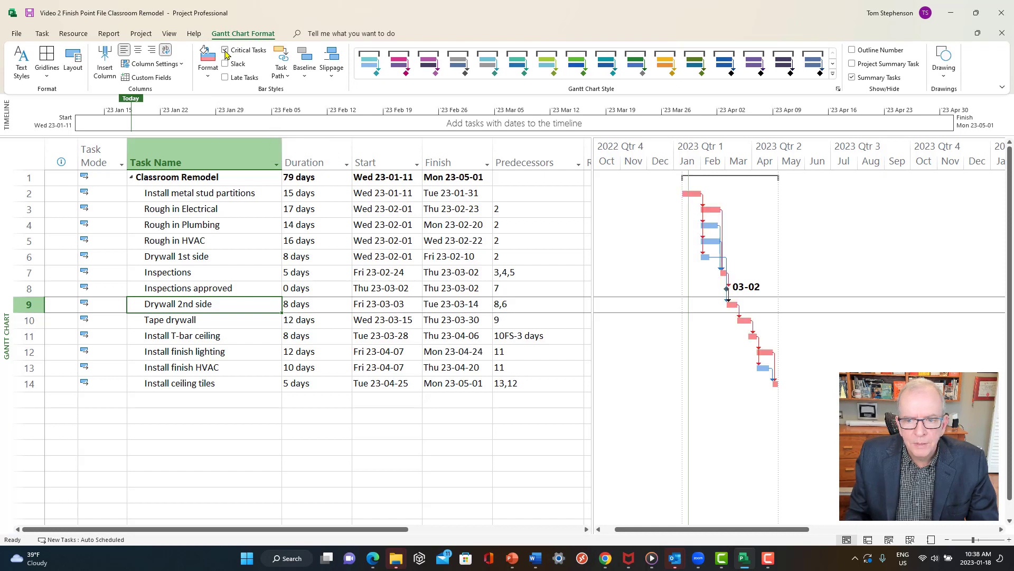
{"action": "left_click", "coordinate": [226, 51]}
{"action": "left_click", "coordinate": [226, 51]}
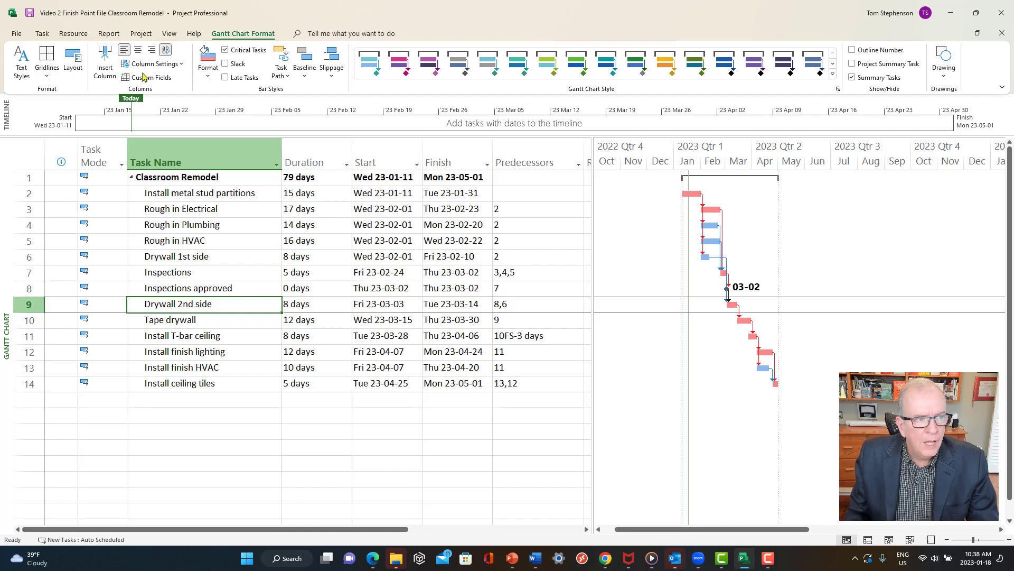
Hide the link lines between the Gantt bars and restore the link style with arrows entering the successor from above.
{"action": "left_click", "coordinate": [73, 62]}
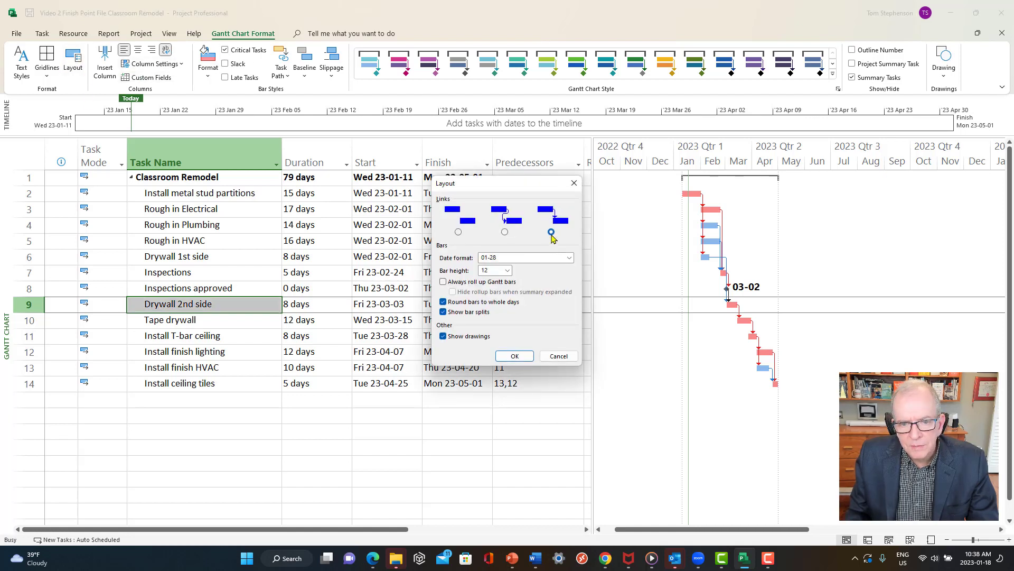
{"action": "left_click", "coordinate": [517, 357]}
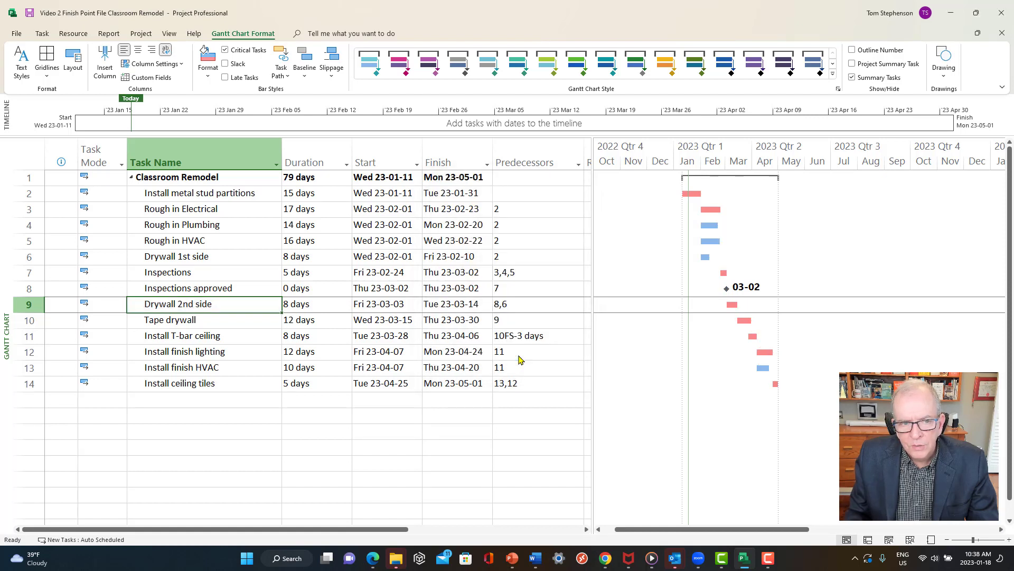
{"action": "left_click", "coordinate": [72, 63]}
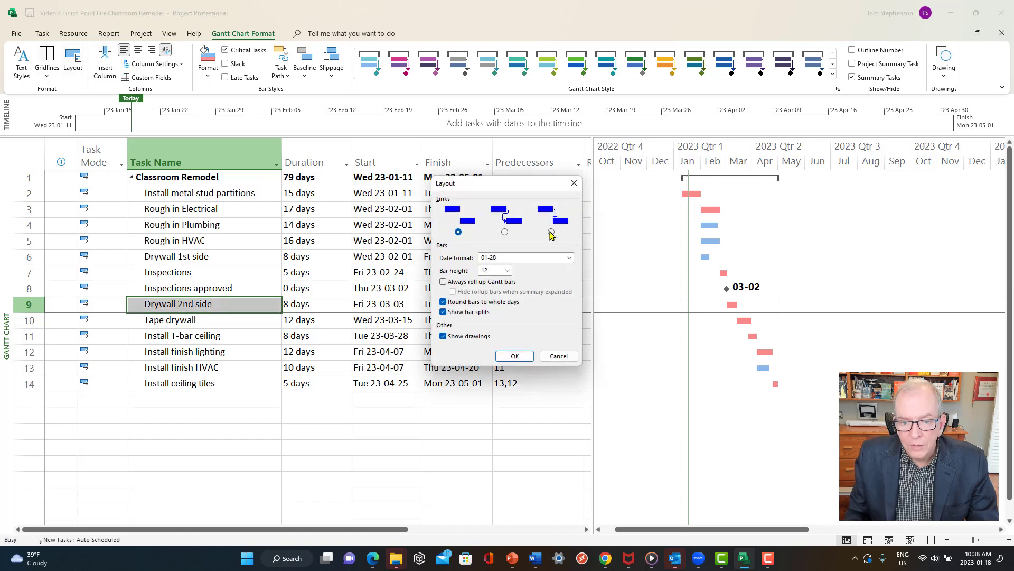
{"action": "left_click", "coordinate": [515, 356]}
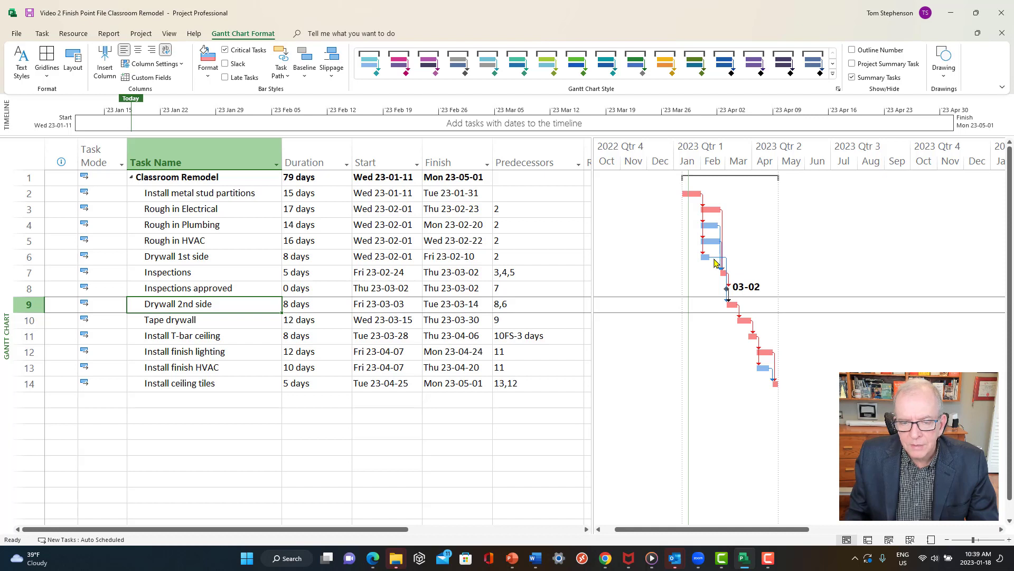
Widen the task table to reveal the Resource Names column, and select the Install finish HVAC task.
{"action": "left_click_drag", "start_coordinate": [593, 254], "coordinate": [677, 254]}
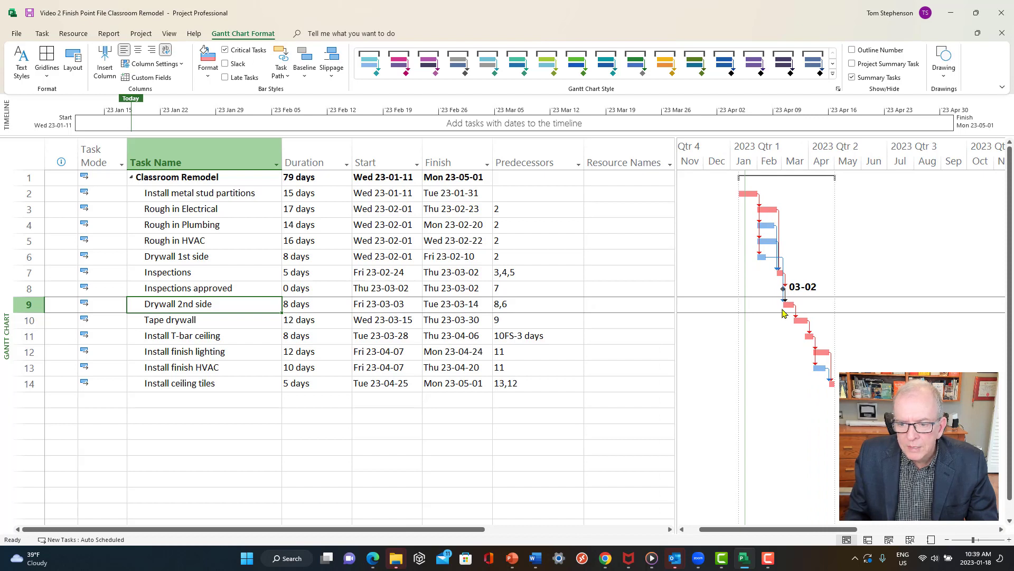
{"action": "left_click", "coordinate": [813, 369]}
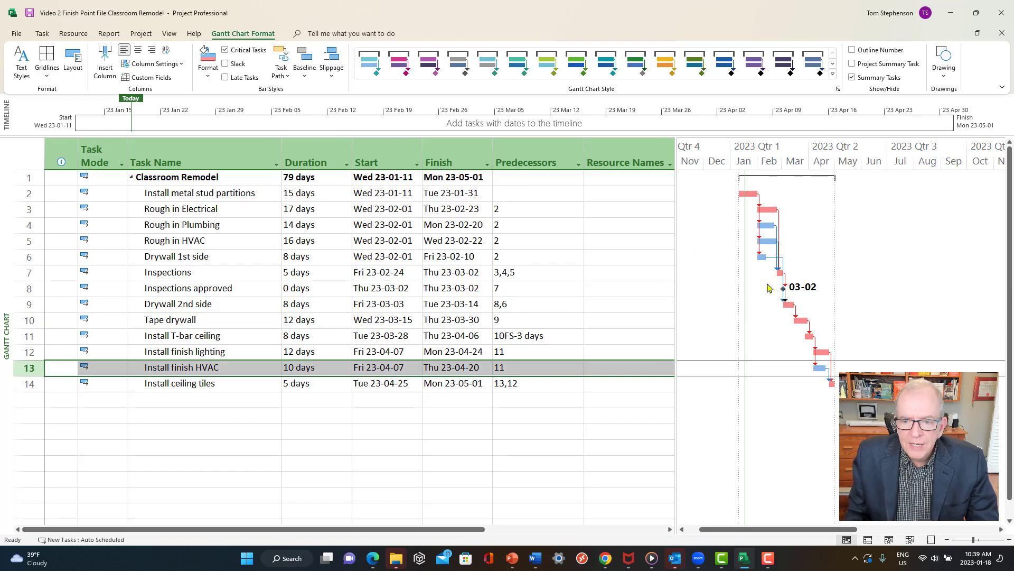
Remove task 3 from the predecessors of Inspections, leaving 4,5.
{"action": "left_click", "coordinate": [516, 275]}
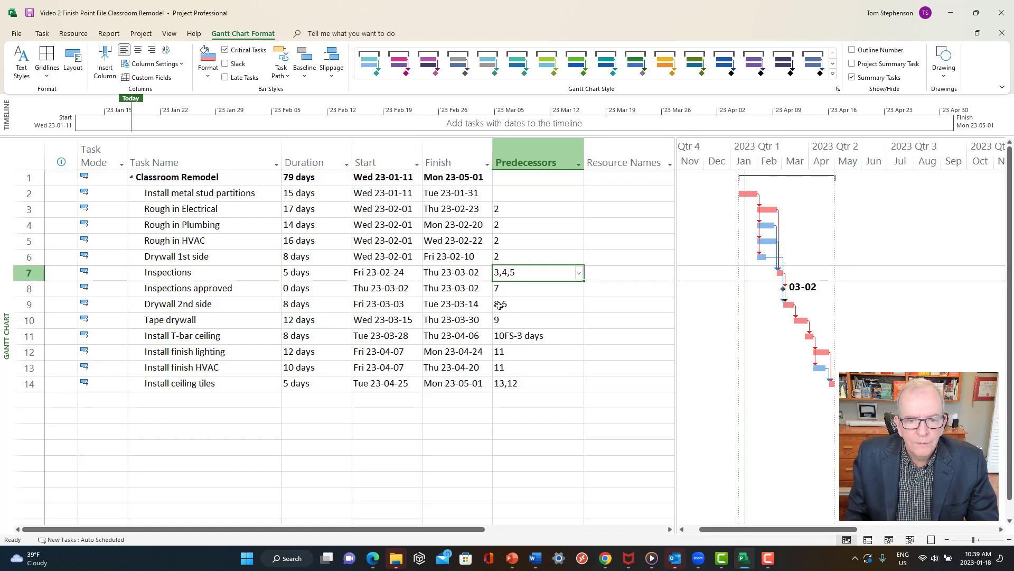
{"action": "left_click", "coordinate": [27, 209]}
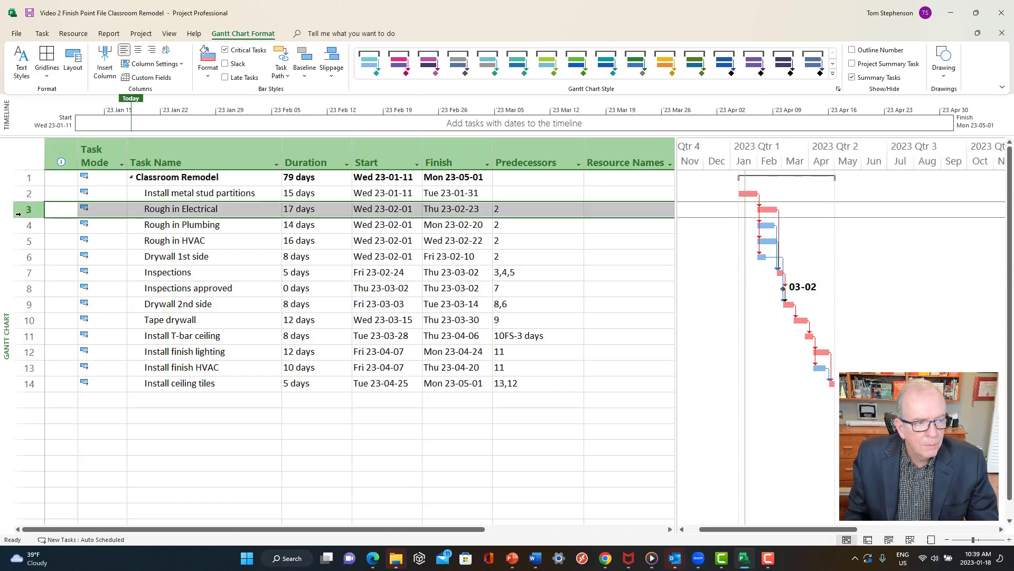
{"action": "left_click", "coordinate": [497, 272]}
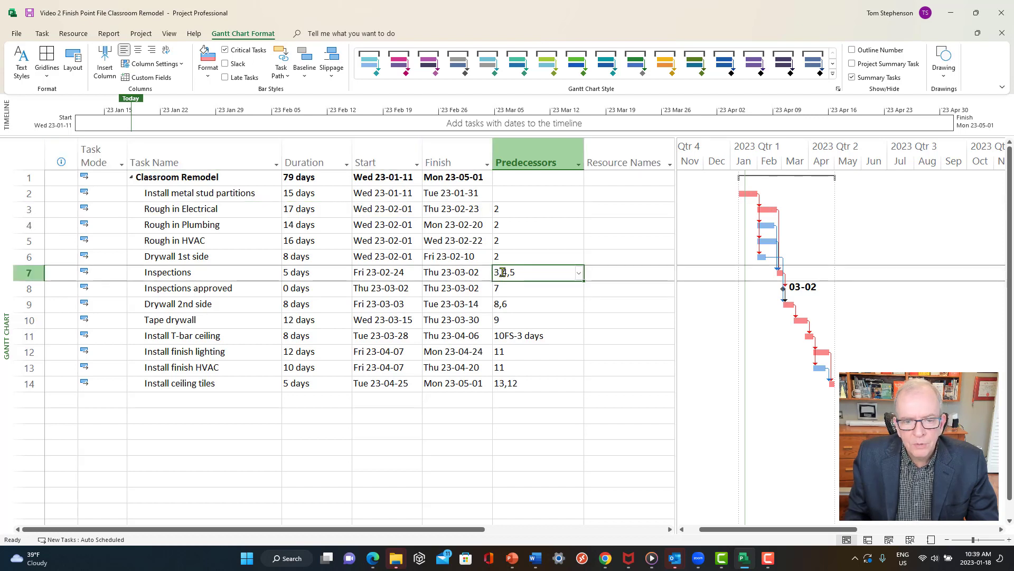
{"action": "left_click", "coordinate": [502, 272]}
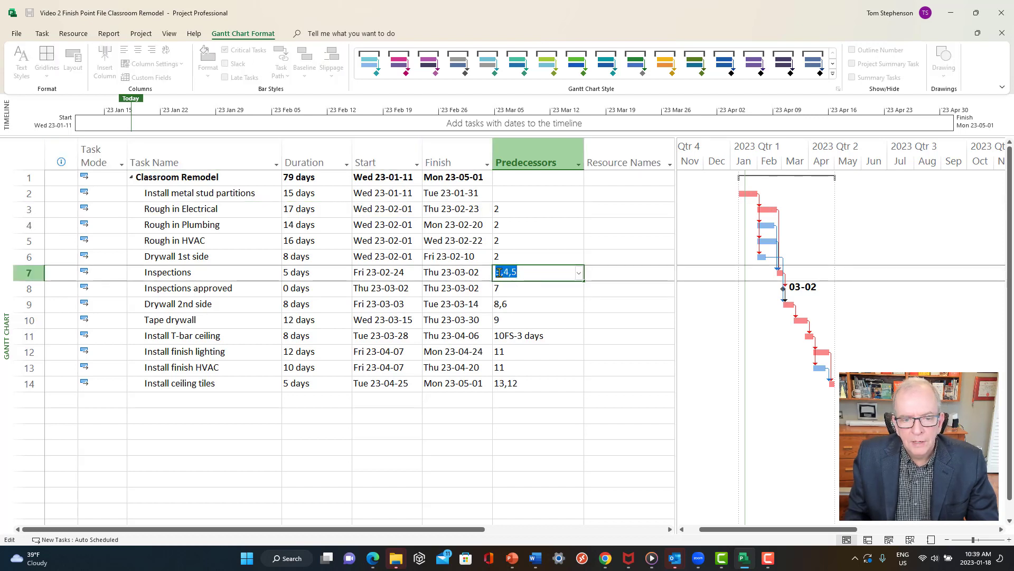
{"action": "left_click", "coordinate": [502, 272]}
{"action": "key", "text": "BackSpace"}
{"action": "key", "text": "BackSpace"}
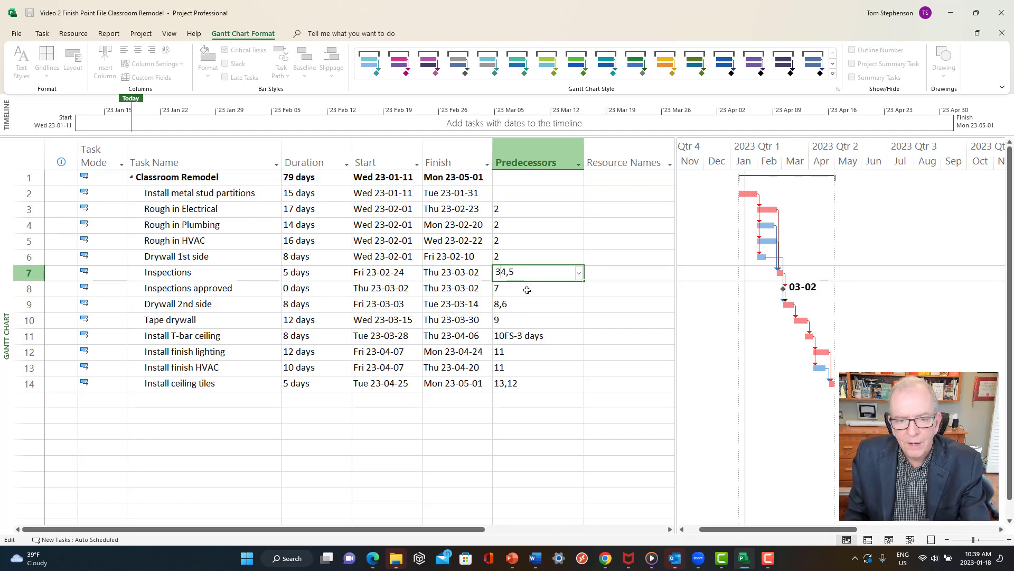
{"action": "left_click", "coordinate": [528, 290]}
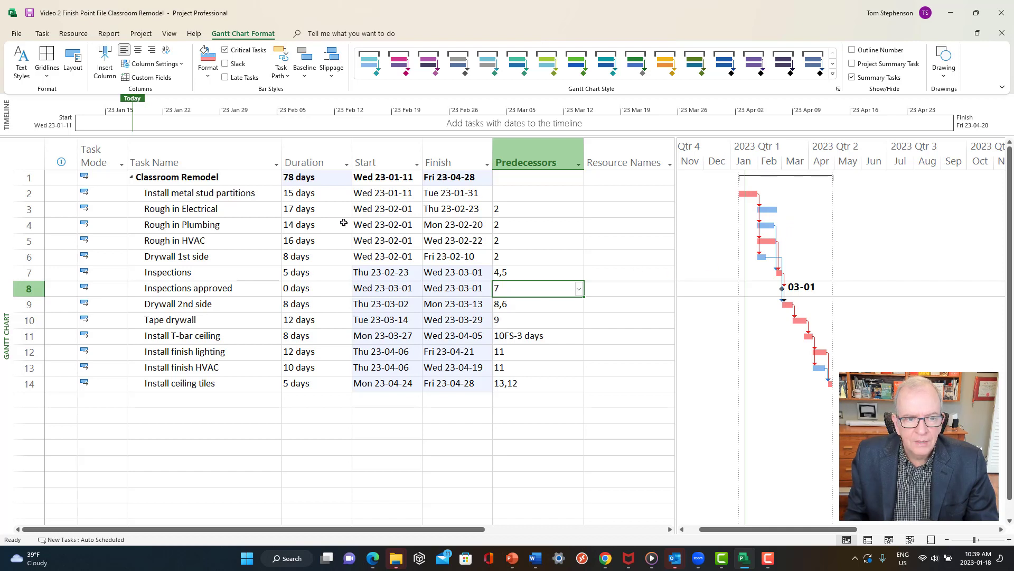
Increase the duration of Rough in Electrical to 23 days.
{"action": "left_click", "coordinate": [330, 212]}
{"action": "left_click", "coordinate": [348, 207]}
{"action": "left_click", "coordinate": [347, 207]}
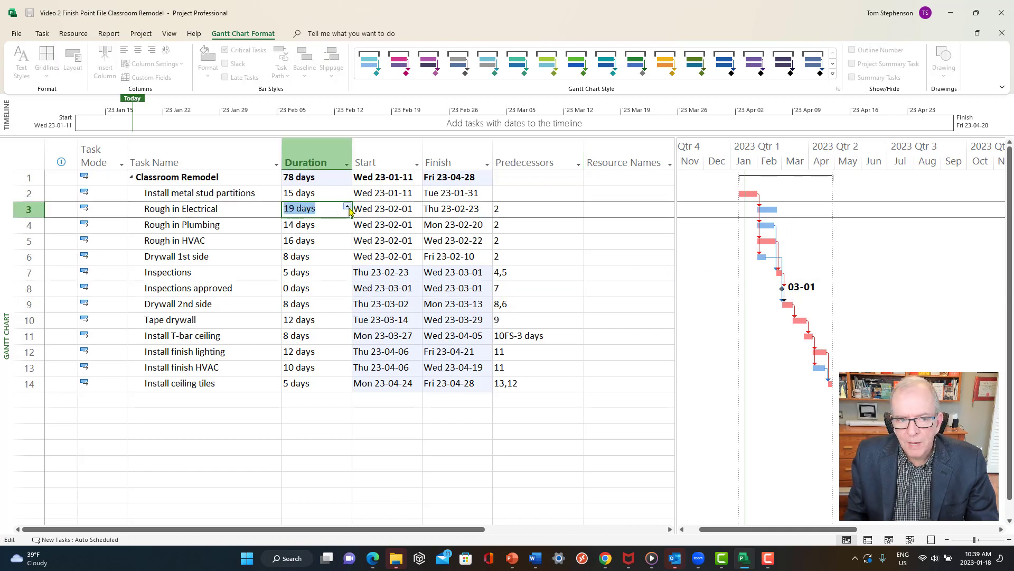
{"action": "left_click", "coordinate": [348, 207]}
{"action": "left_click", "coordinate": [211, 240]}
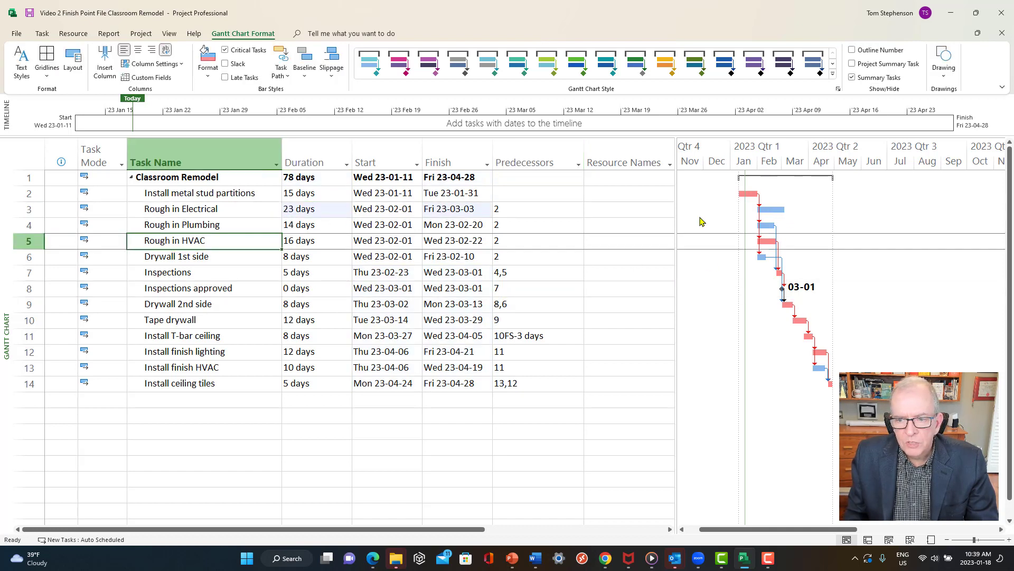
Increase the duration of Rough in Electrical further to 28 days.
{"action": "left_click", "coordinate": [334, 207]}
{"action": "left_click", "coordinate": [347, 206]}
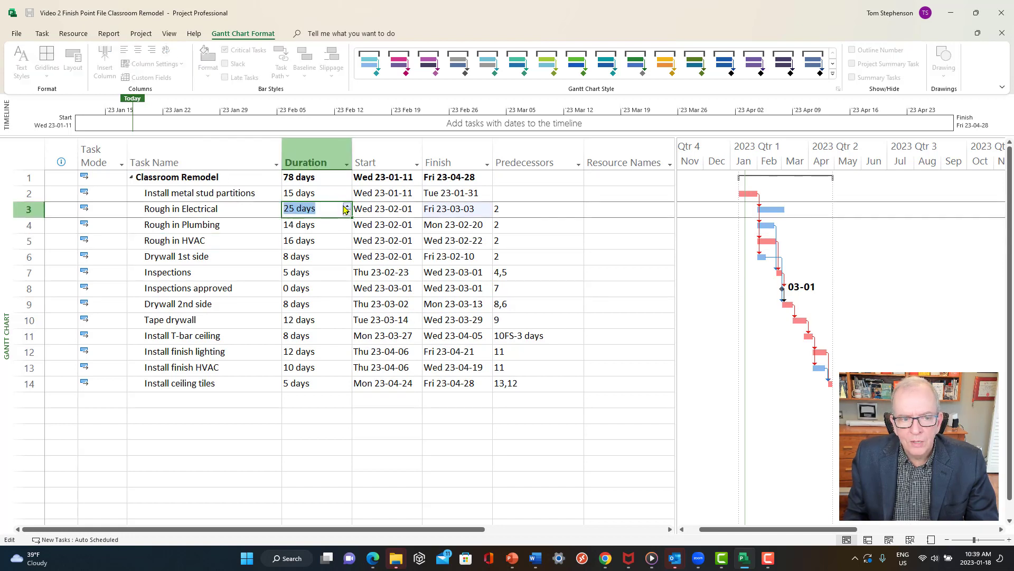
{"action": "left_click", "coordinate": [346, 206]}
{"action": "left_click", "coordinate": [346, 207]}
{"action": "left_click", "coordinate": [346, 206]}
{"action": "left_click", "coordinate": [274, 242]}
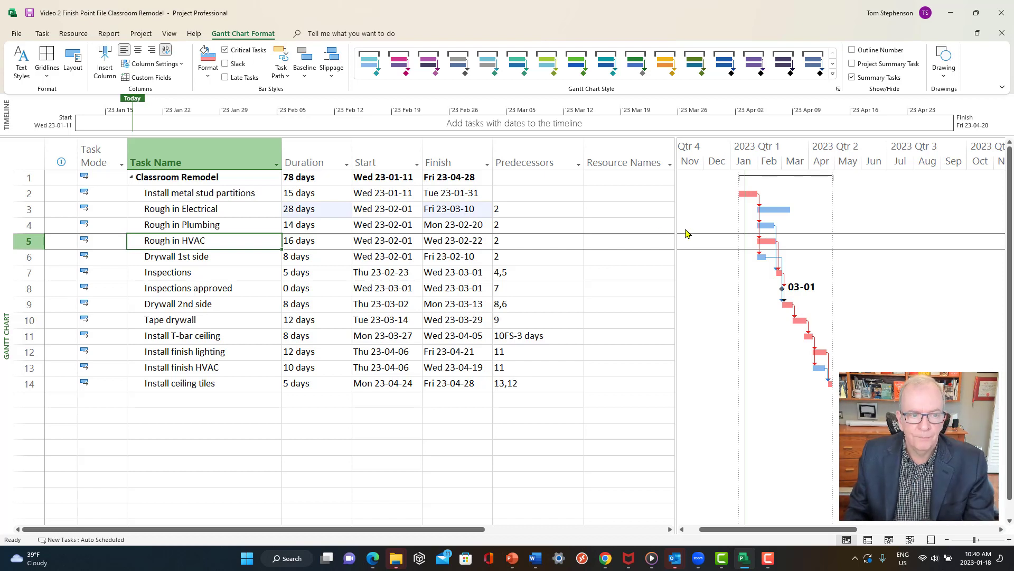
Undo the duration increases on Rough in Electrical and the removal of task 3 from the Inspections predecessors.
{"action": "left_click", "coordinate": [317, 213]}
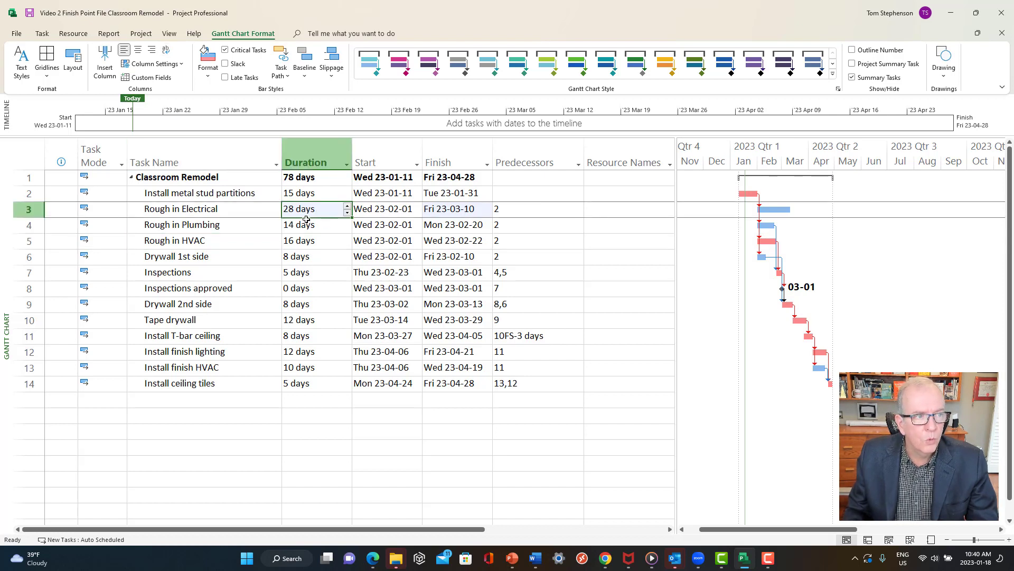
{"action": "left_click", "coordinate": [41, 34]}
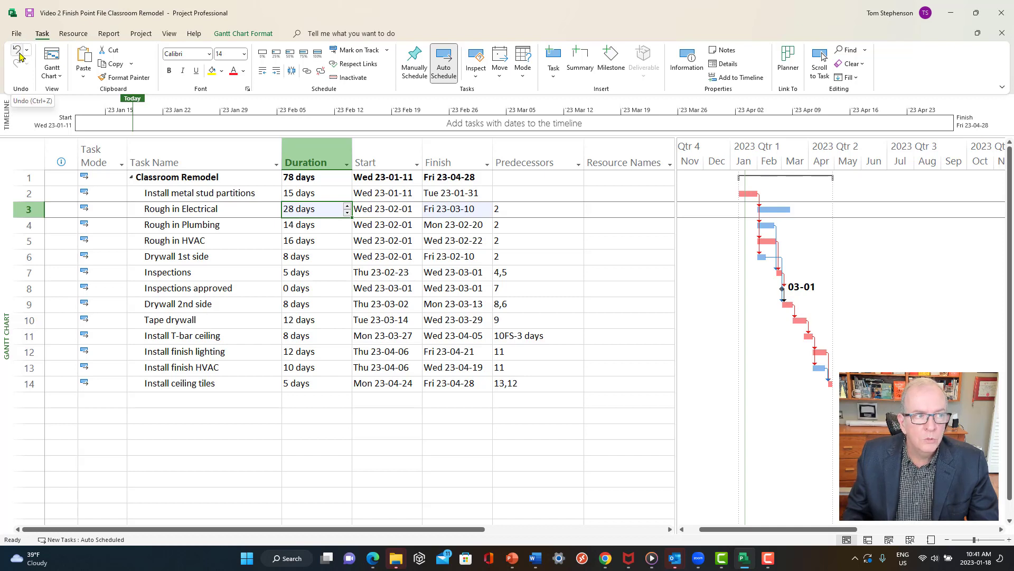
{"action": "left_click", "coordinate": [19, 56]}
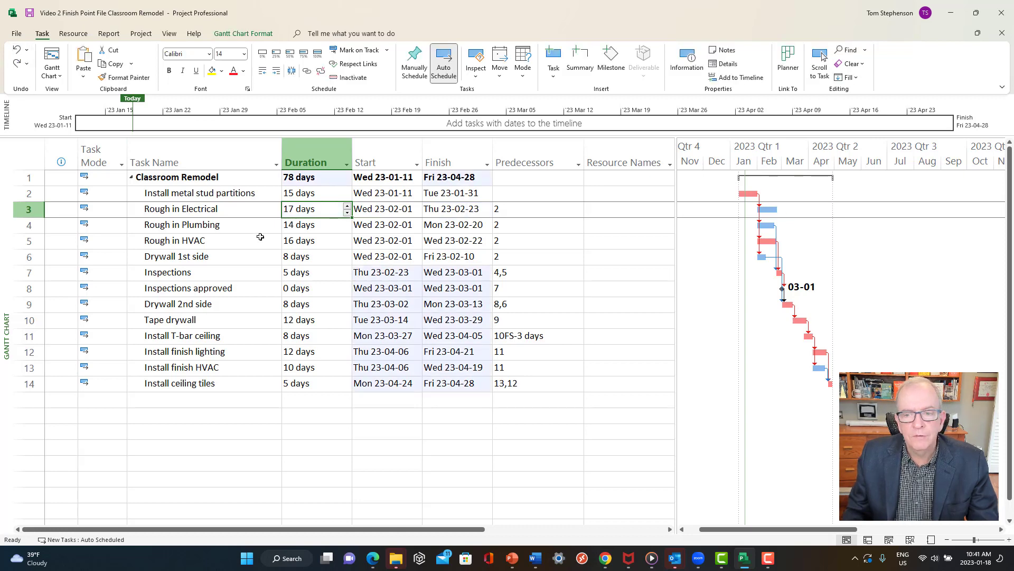
{"action": "left_click", "coordinate": [16, 51]}
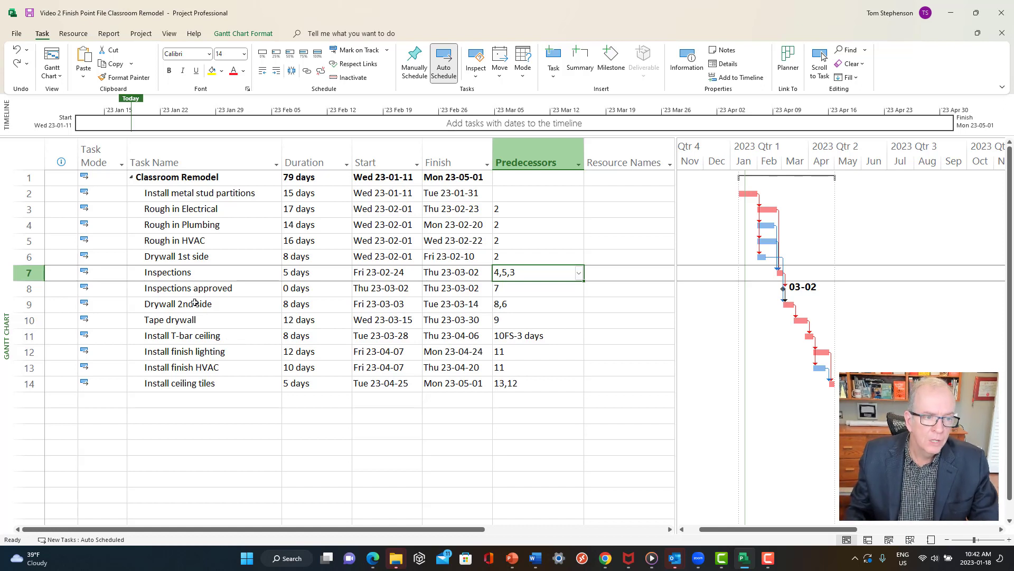
Insert five blank tasks above Install metal stud partitions.
{"action": "left_click_drag", "start_coordinate": [21, 193], "coordinate": [40, 258]}
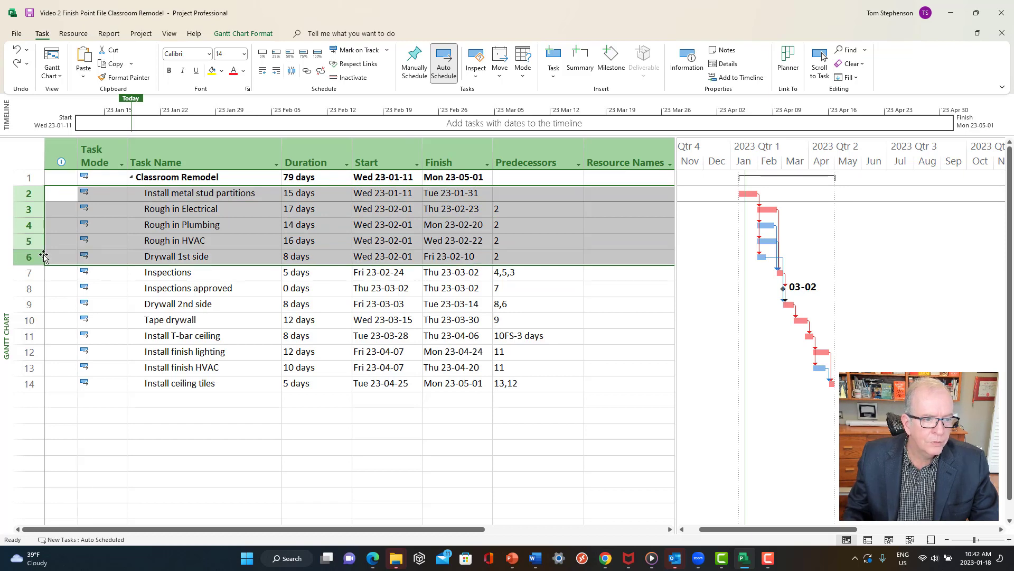
{"action": "right_click", "coordinate": [154, 234]}
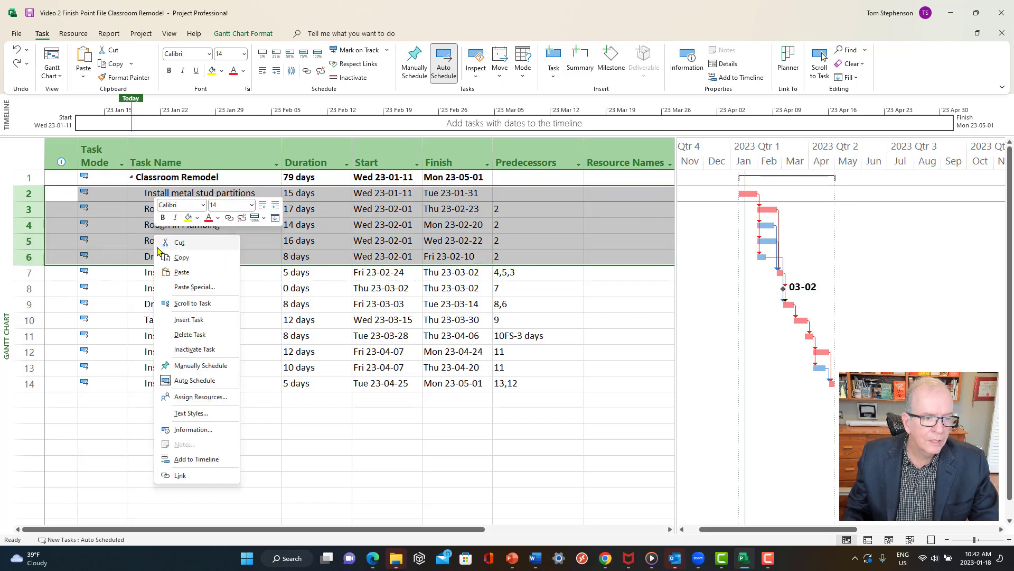
{"action": "left_click", "coordinate": [195, 321]}
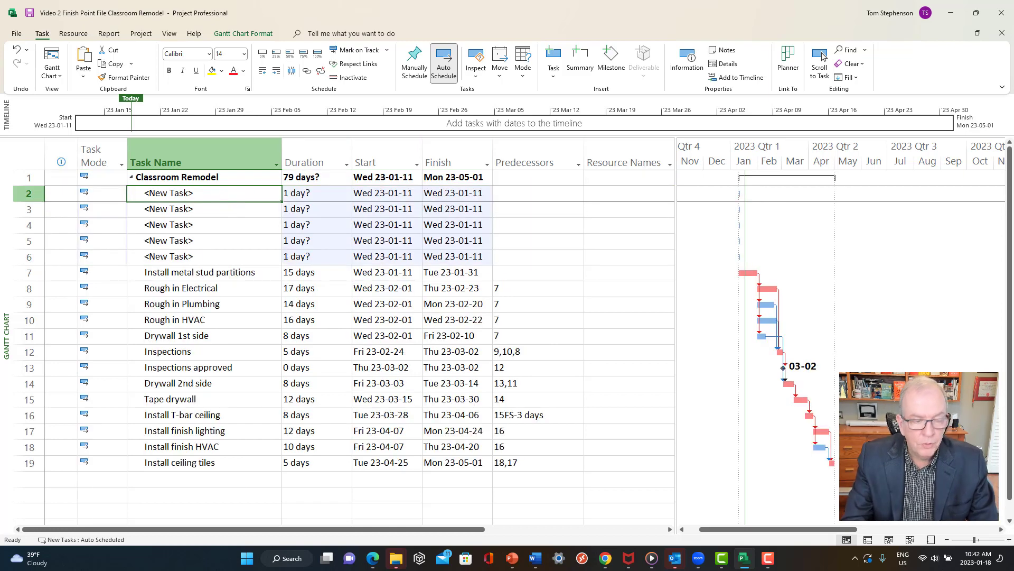
Name the first new task, directly below the Classroom Remodel summary, Preconstruction.
{"action": "type", "text": "Pre"}
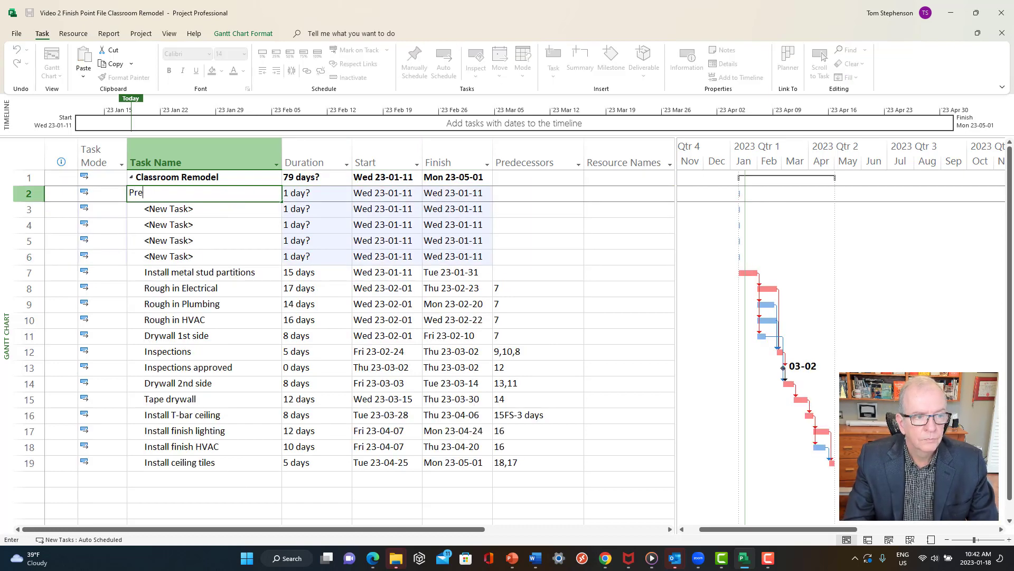
{"action": "type", "text": "construction"}
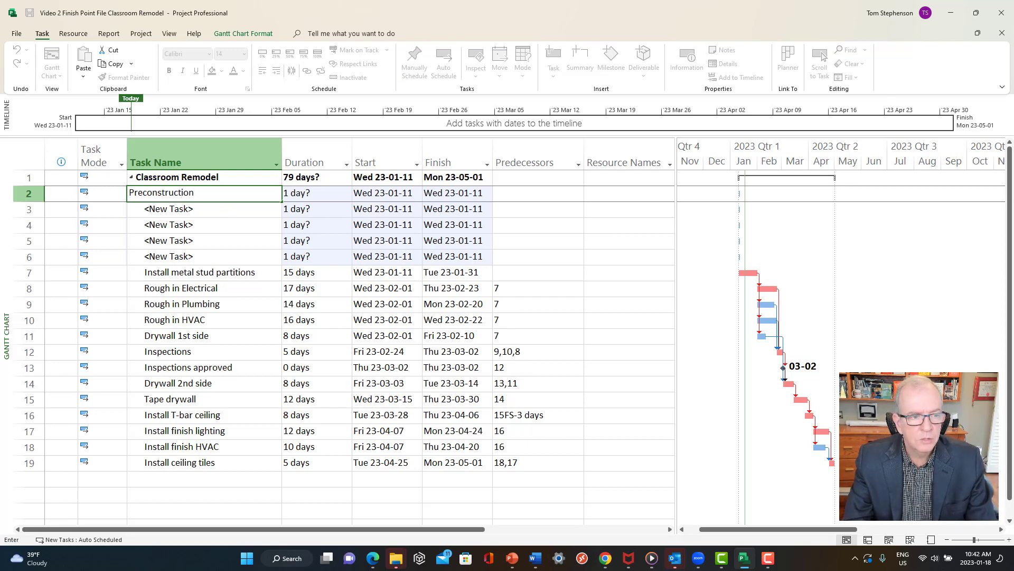
{"action": "key", "text": "Return"}
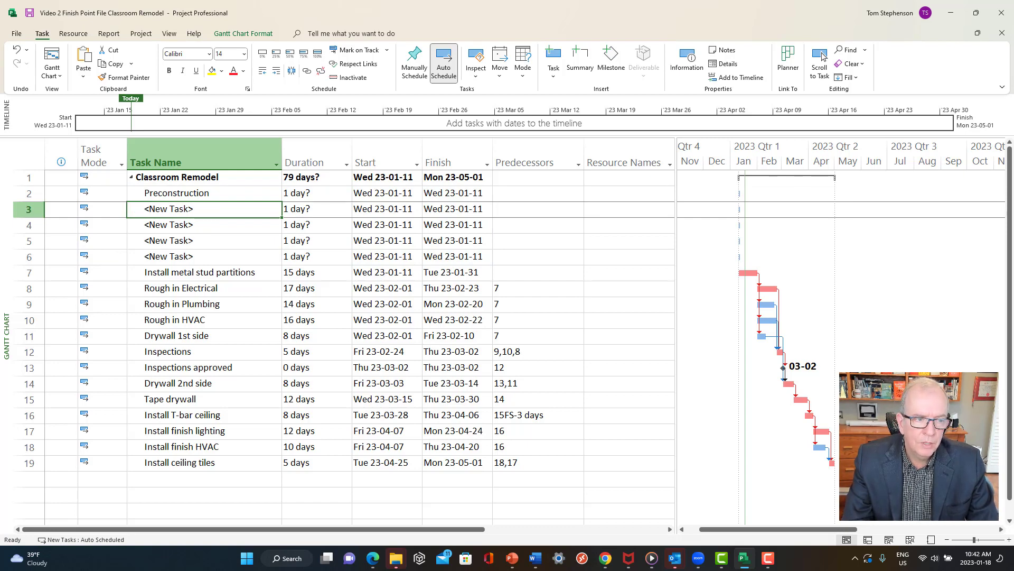
Name the two new tasks below Preconstruction Apply for permit and Permit Approved.
{"action": "type", "text": "Apply for "}
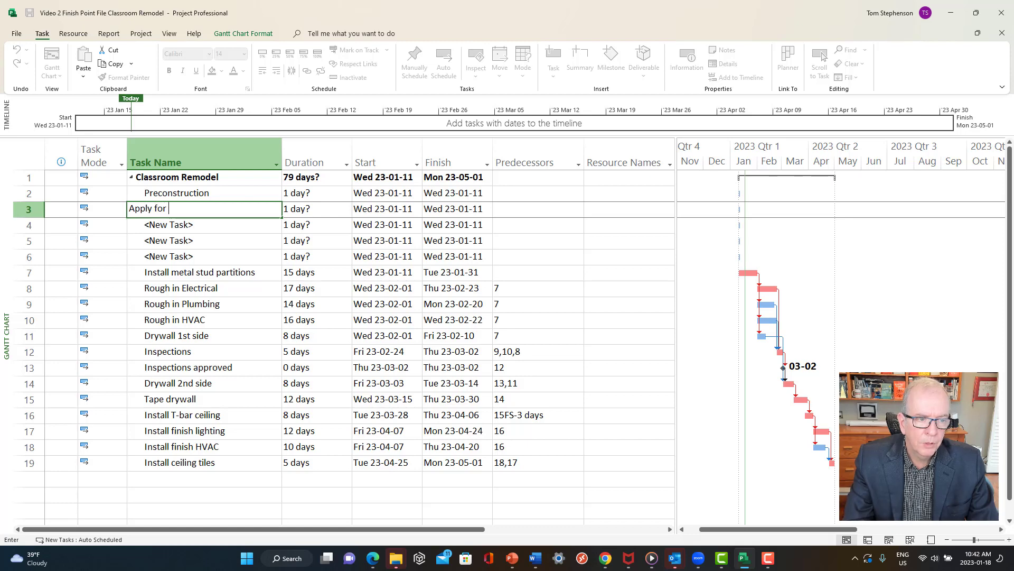
{"action": "type", "text": "permit"}
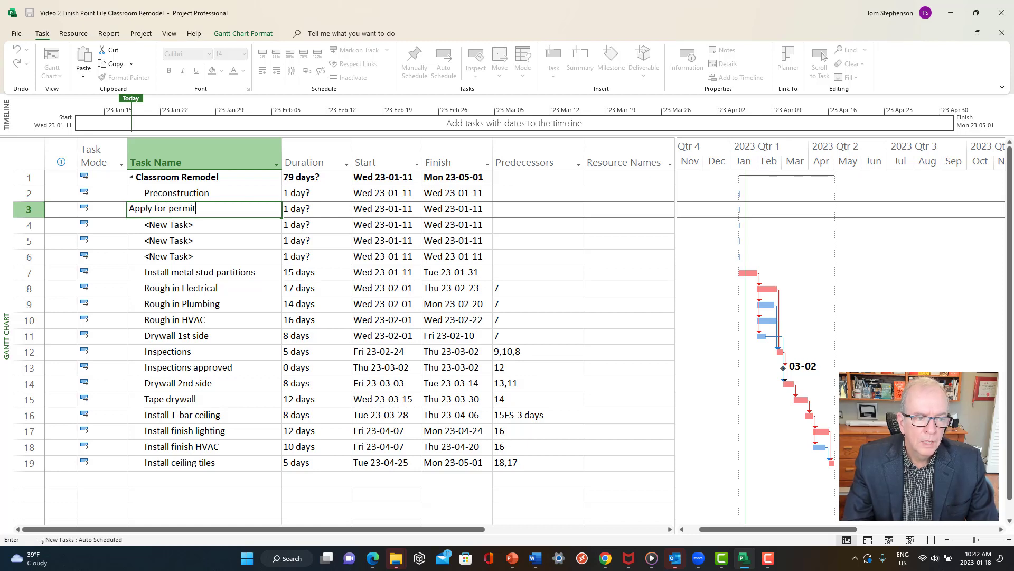
{"action": "key", "text": "Return"}
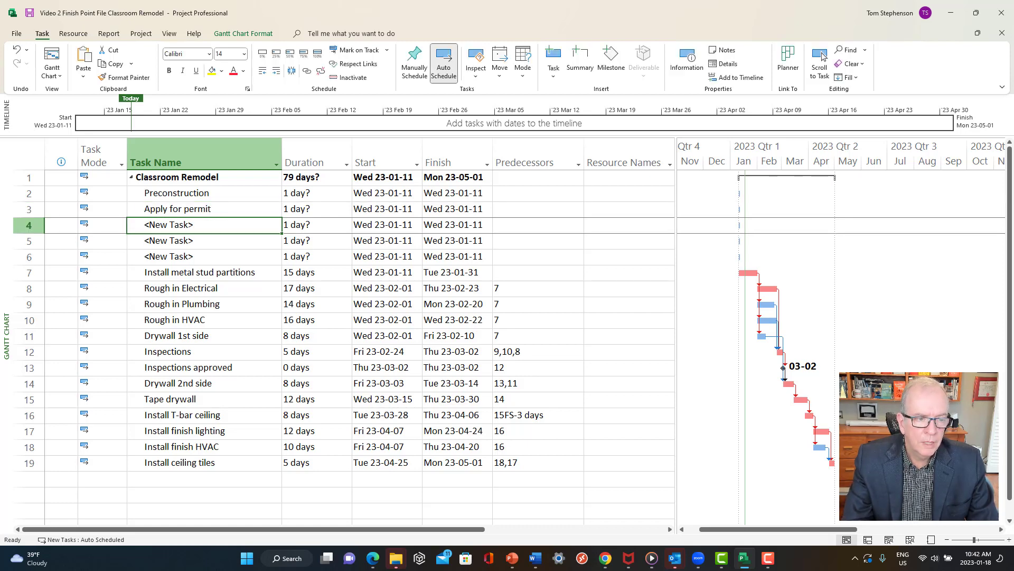
{"action": "type", "text": "Permit "}
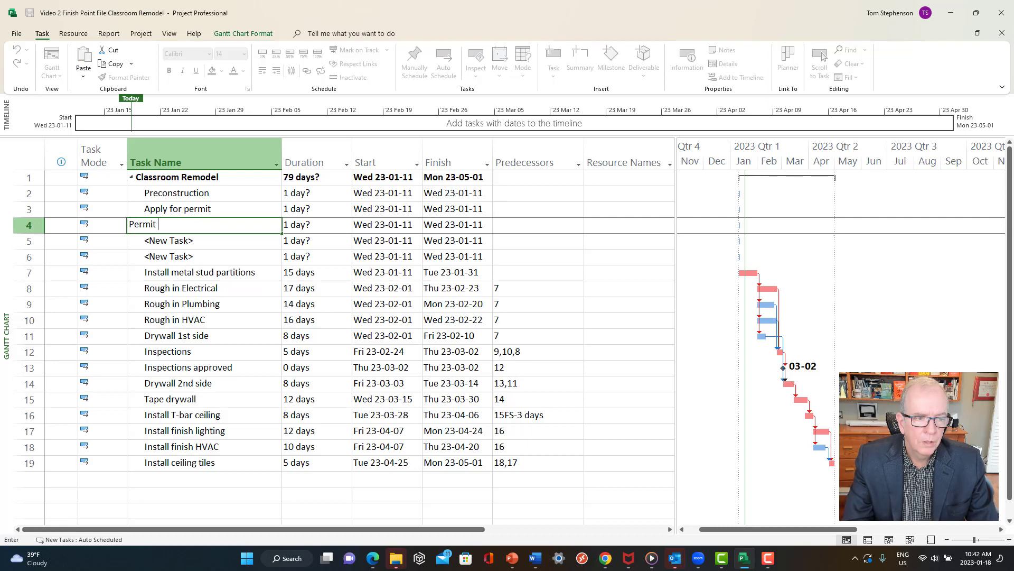
{"action": "type", "text": "Approved"}
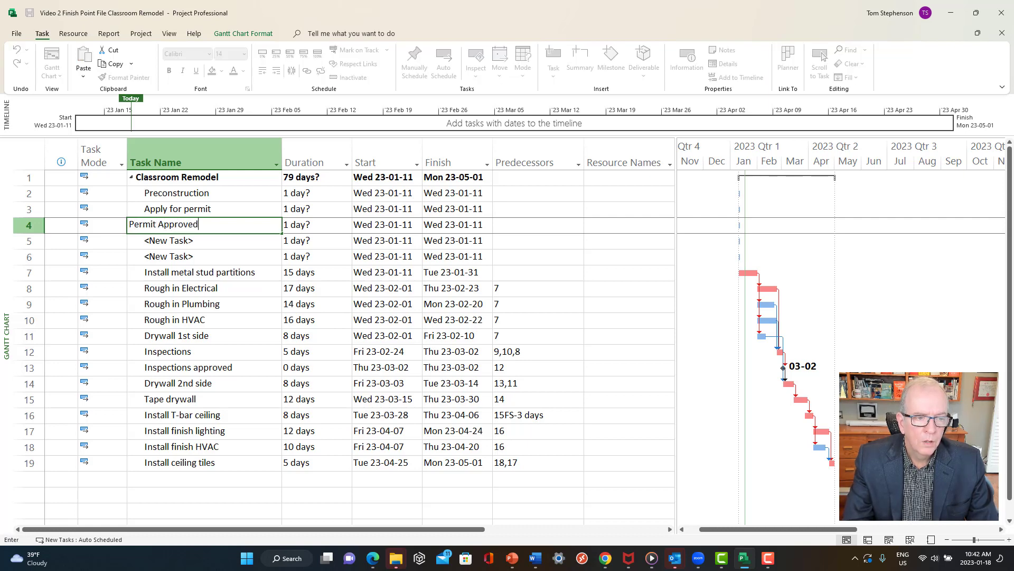
{"action": "key", "text": "Return"}
Name the remaining two new tasks, below Permit Approved, Procurements and Construction.
{"action": "type", "text": "Pro"}
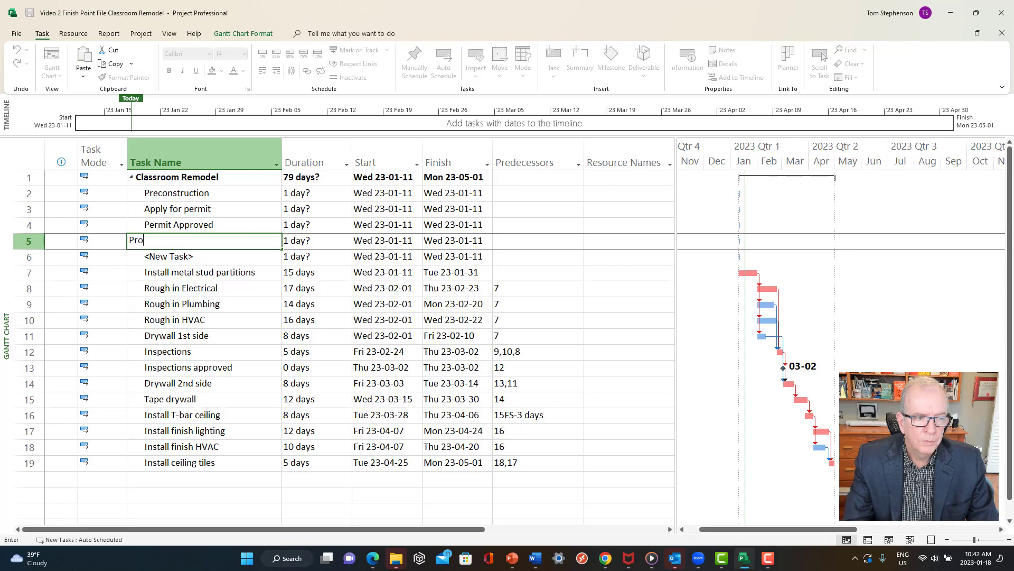
{"action": "type", "text": "curements"}
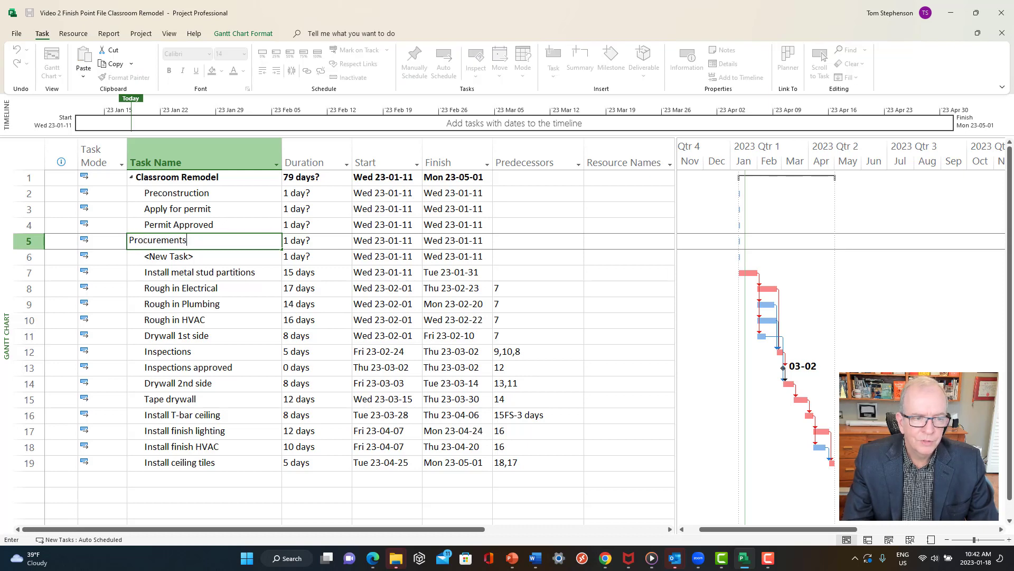
{"action": "key", "text": "Return"}
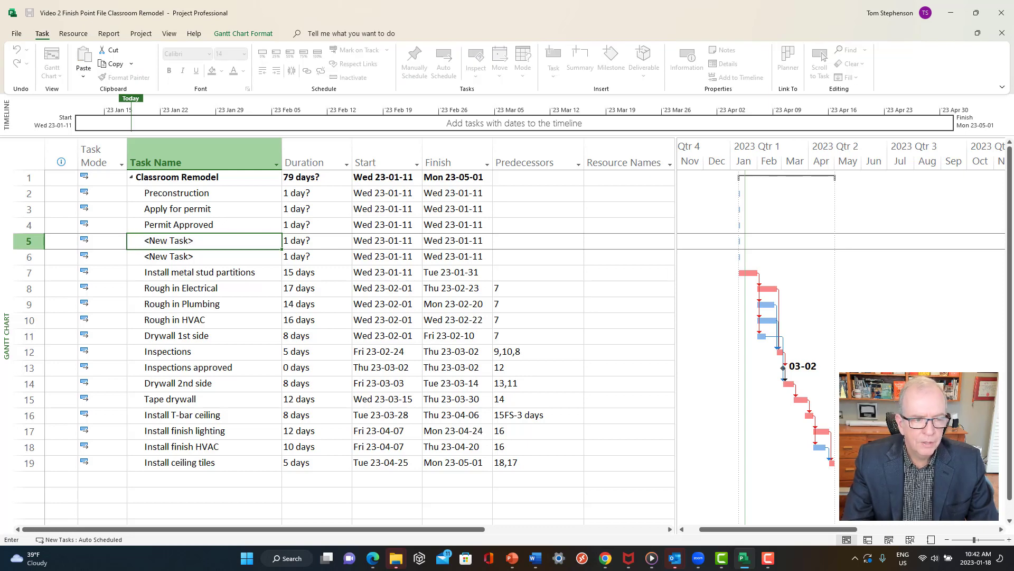
{"action": "type", "text": "Con"}
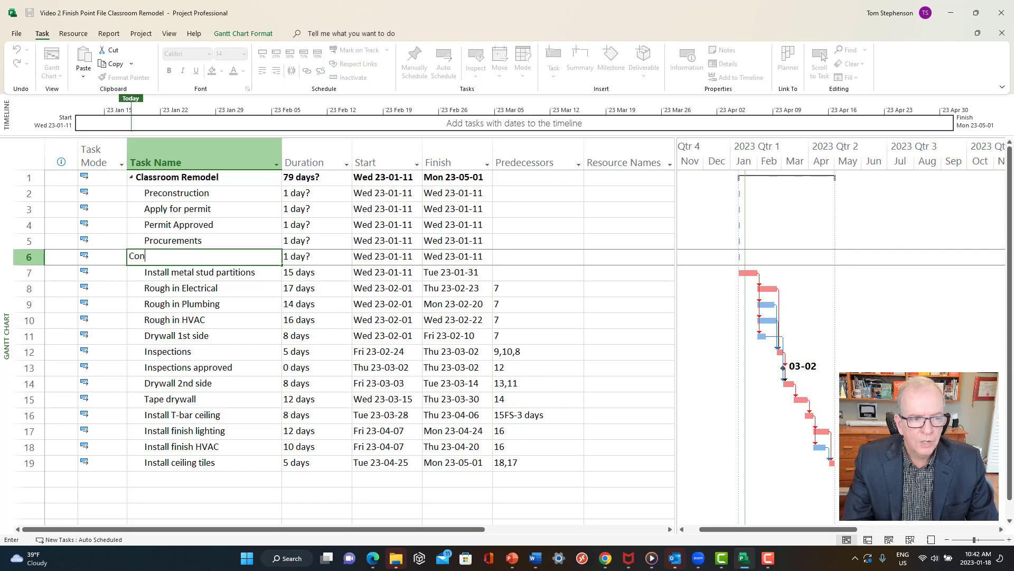
{"action": "type", "text": "struction"}
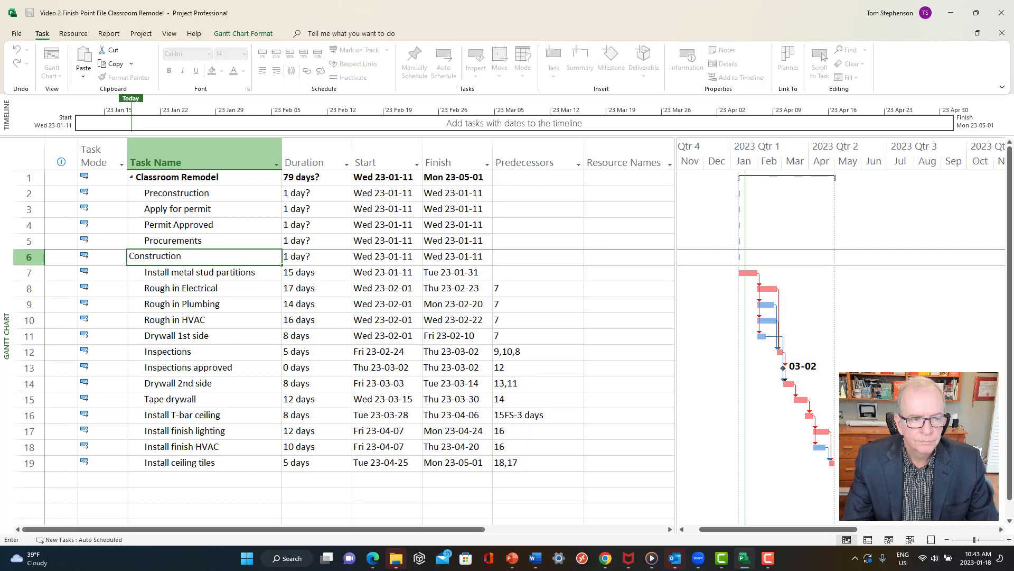
{"action": "key", "text": "Return"}
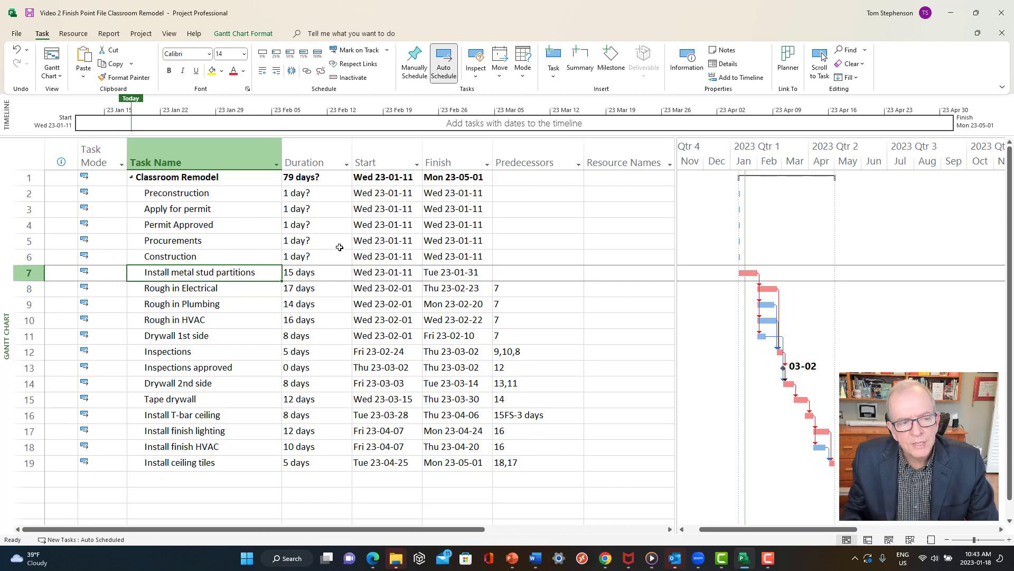
Insert three blank tasks between Procurements and Construction.
{"action": "left_click", "coordinate": [20, 259]}
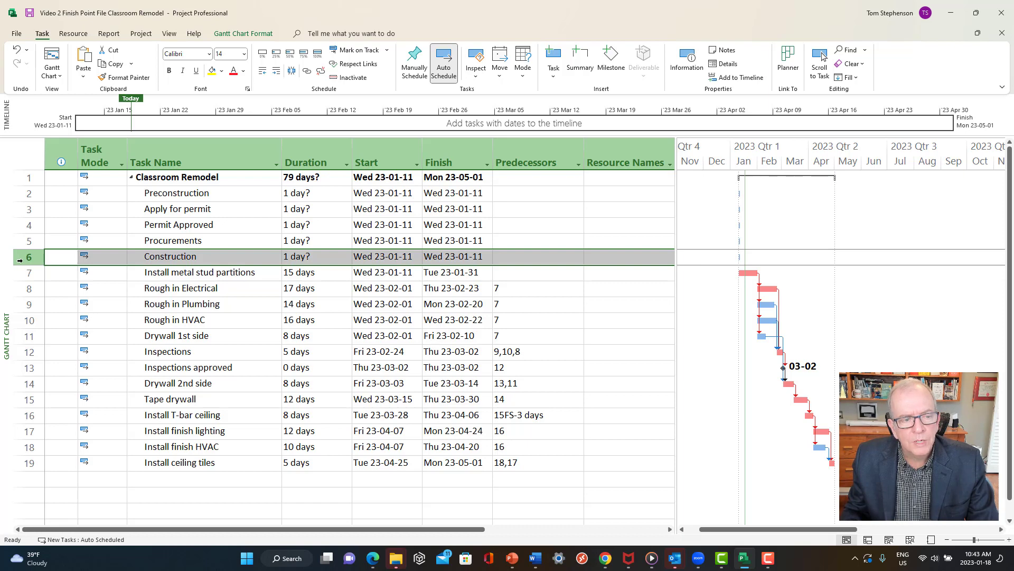
{"action": "left_click_drag", "start_coordinate": [20, 260], "coordinate": [20, 292]}
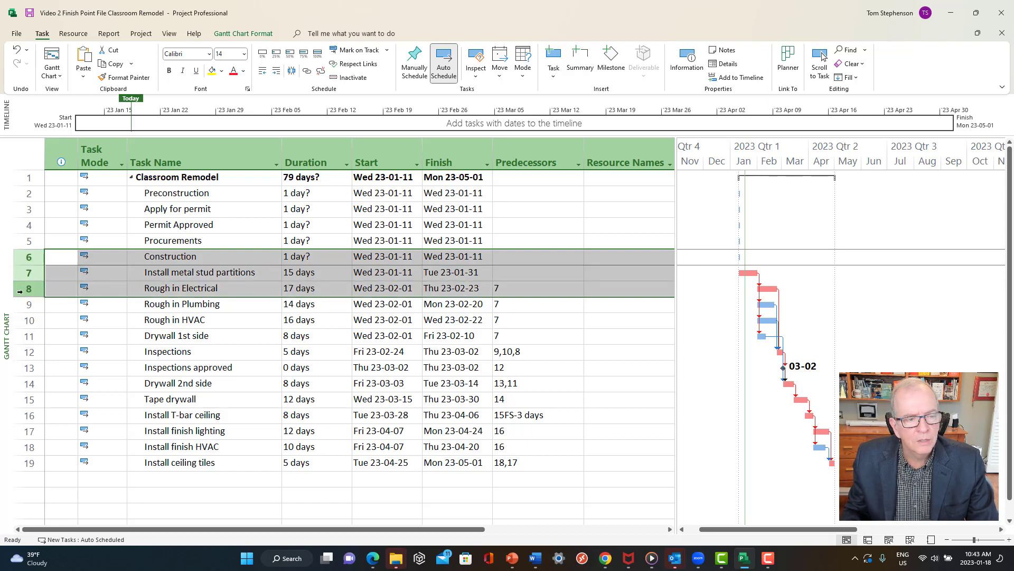
{"action": "right_click", "coordinate": [180, 280]}
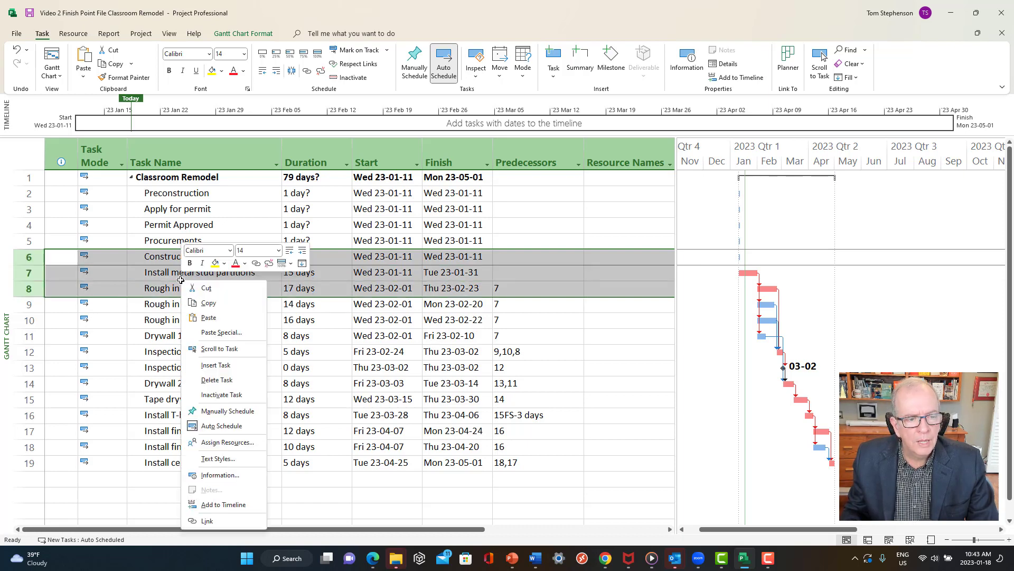
{"action": "left_click", "coordinate": [214, 365]}
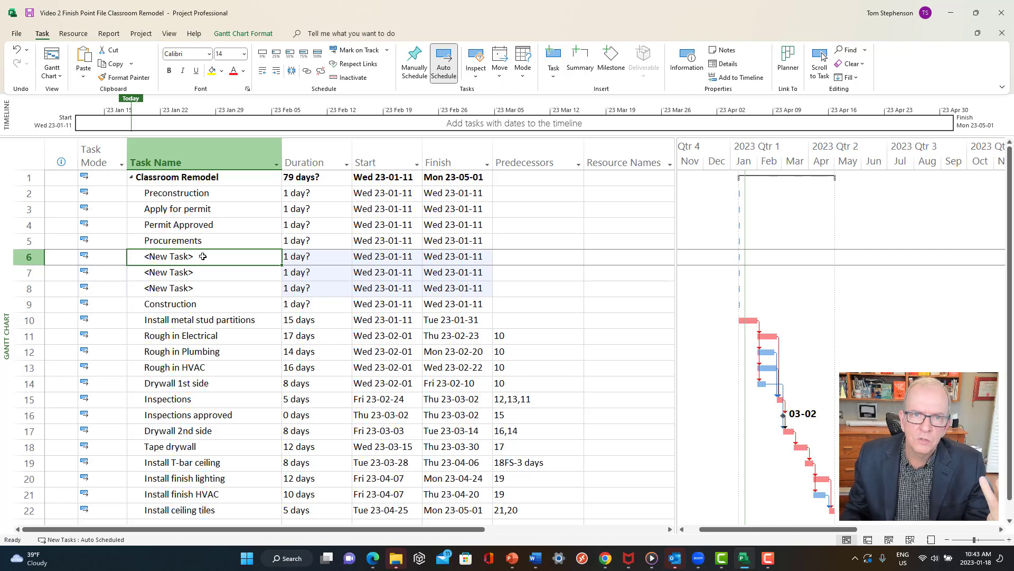
{"action": "left_click_drag", "start_coordinate": [29, 260], "coordinate": [30, 290]}
{"action": "right_click", "coordinate": [29, 290]}
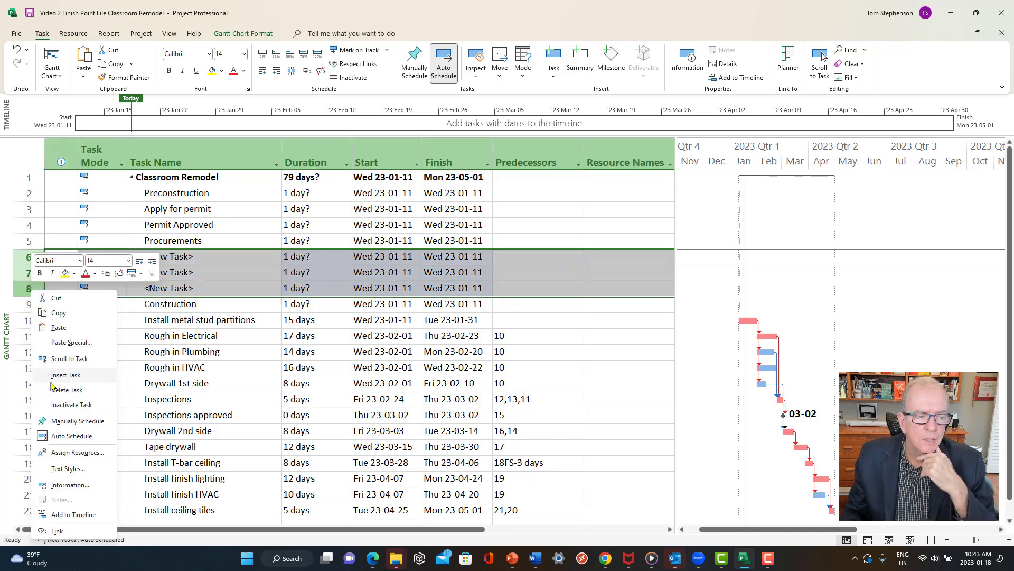
{"action": "left_click", "coordinate": [216, 314]}
Name the new task directly below Procurements Site Mobilization.
{"action": "left_click", "coordinate": [196, 260]}
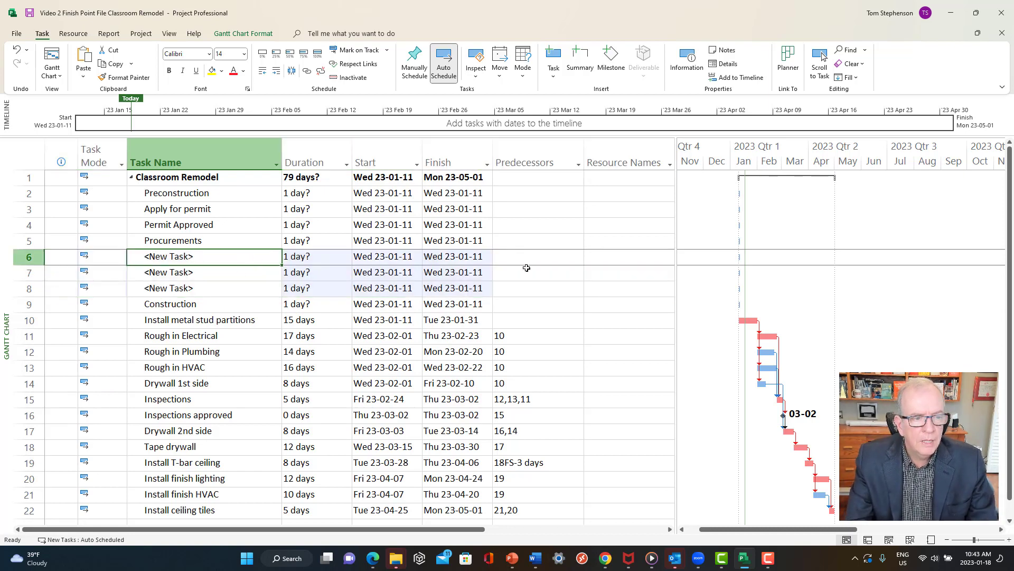
{"action": "type", "text": "Site"}
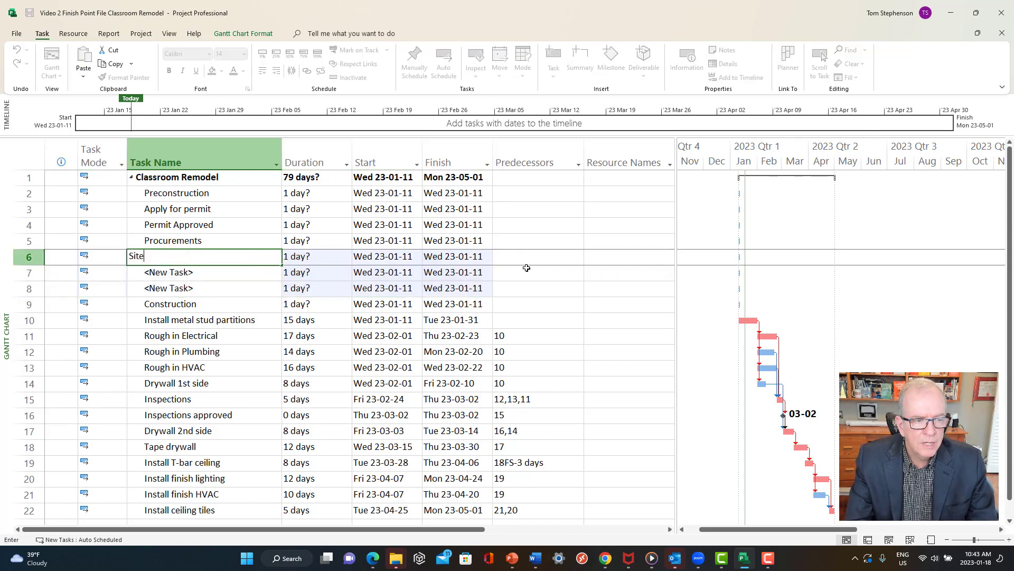
{"action": "type", "text": " Mobilizat"}
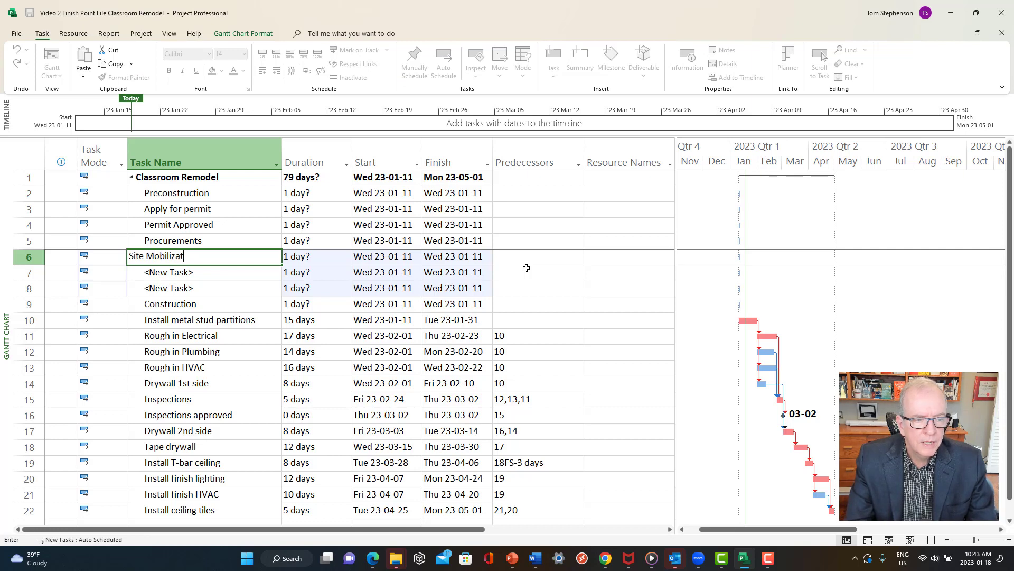
{"action": "key", "text": "Return"}
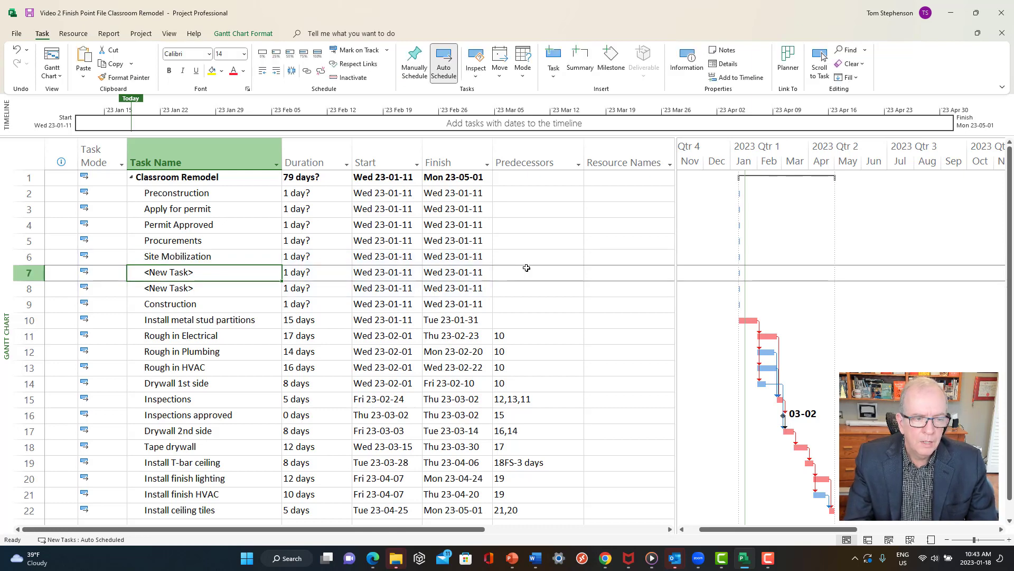
Name the two remaining blank tasks below Site Mobilization Setup Trailer and Temp Washrooms.
{"action": "type", "text": "Se"}
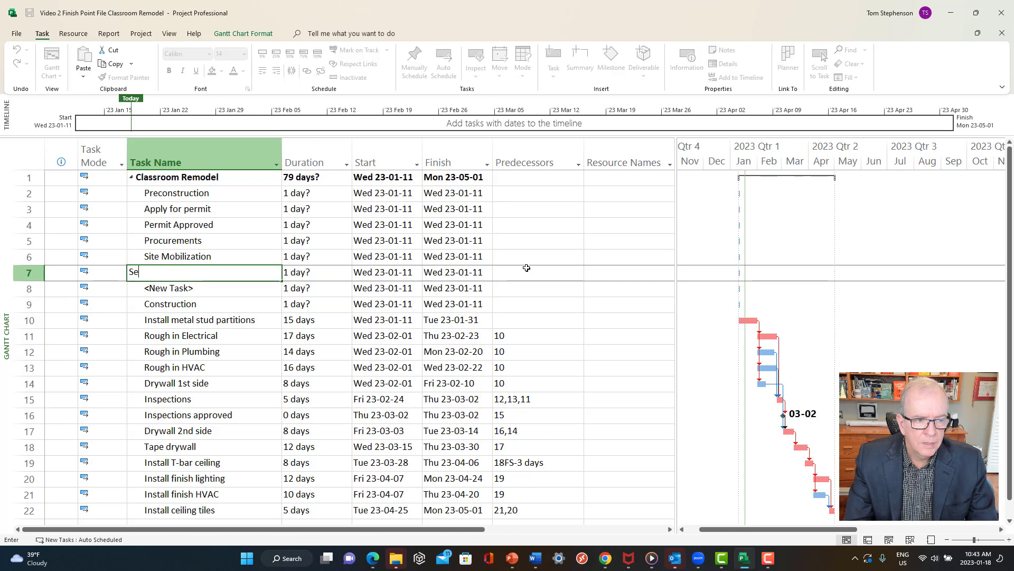
{"action": "type", "text": "tup"}
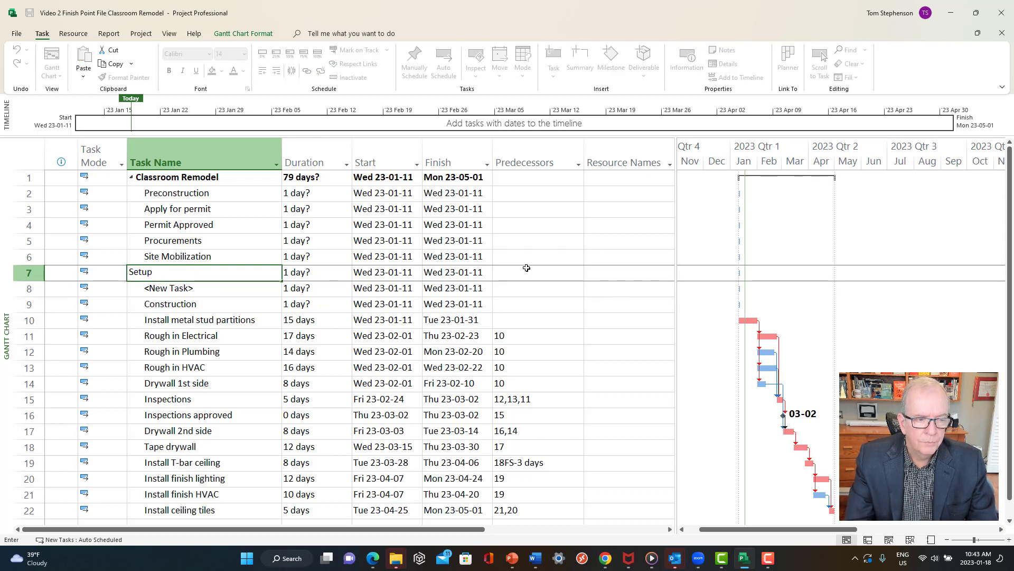
{"action": "type", "text": " Trailer"}
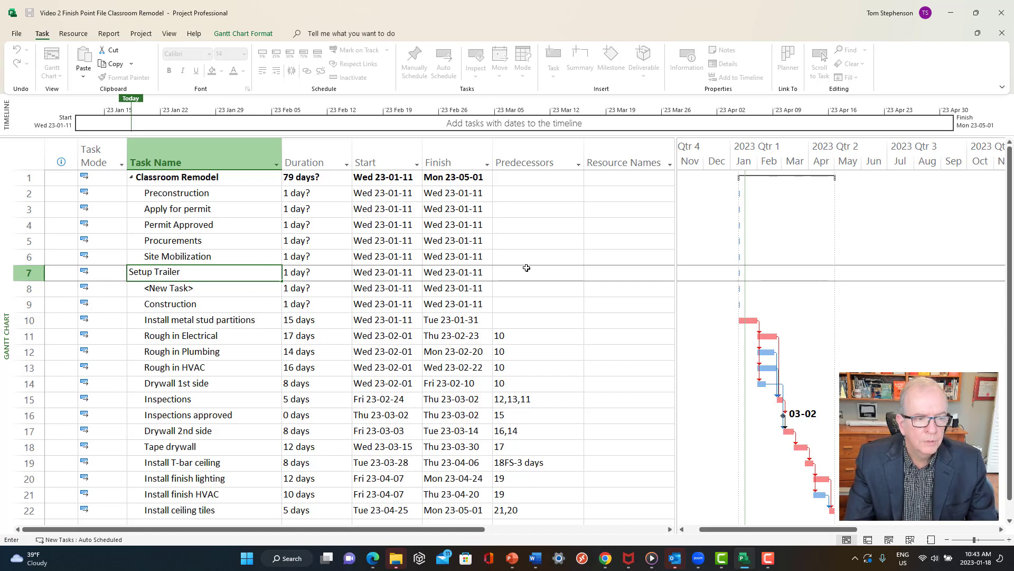
{"action": "key", "text": "Return"}
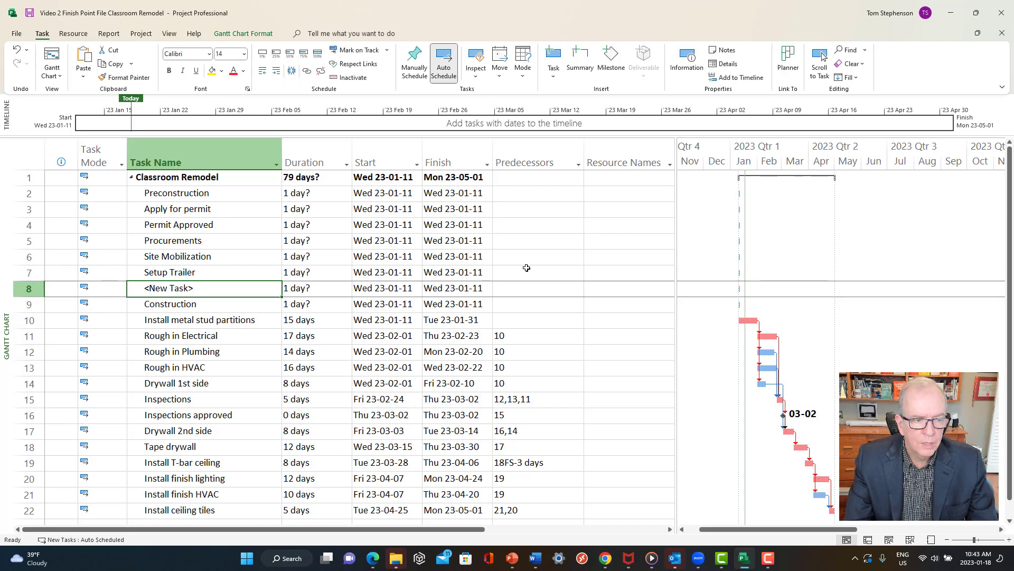
{"action": "type", "text": "Temp"}
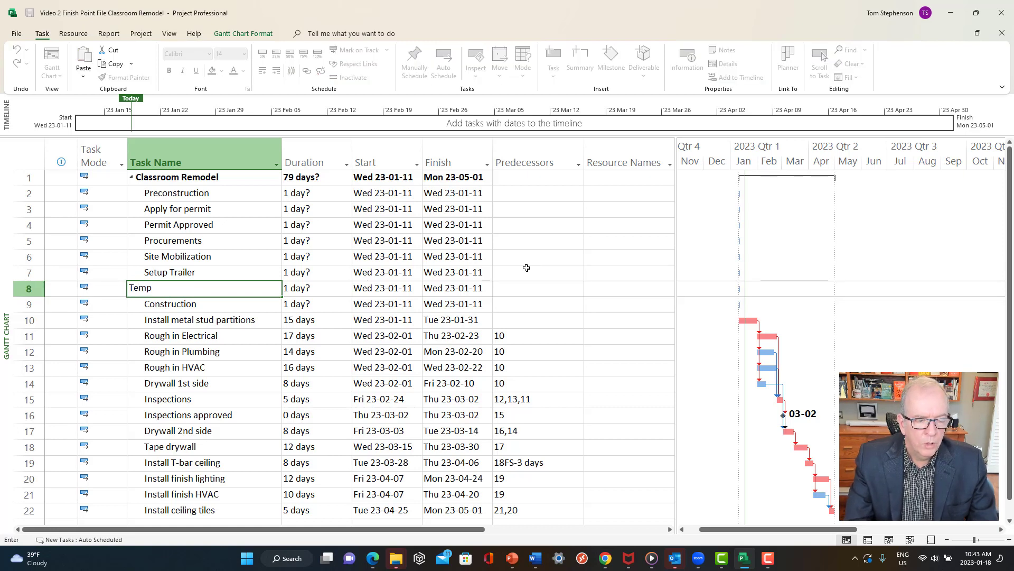
{"action": "type", "text": " Washrooms"}
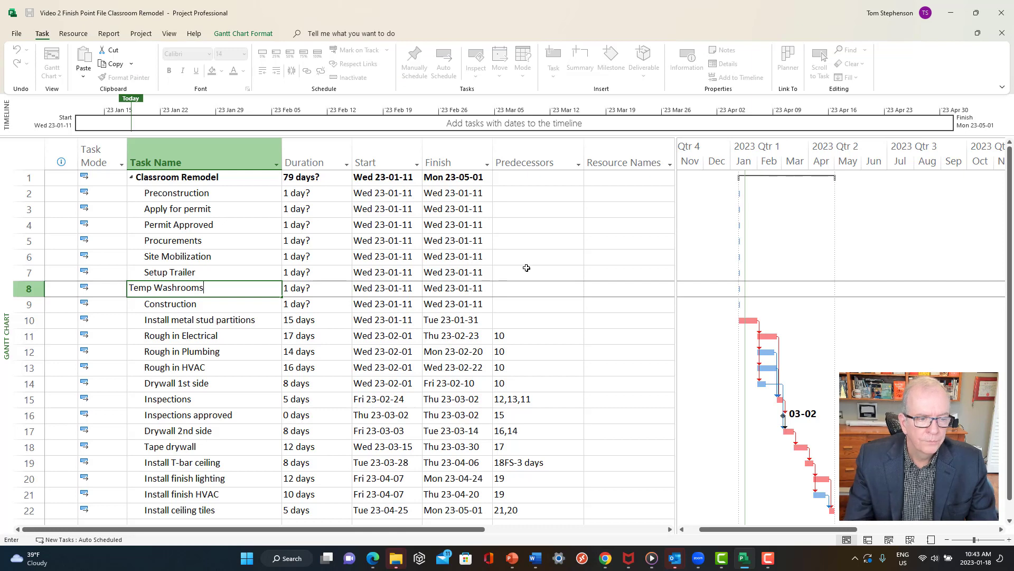
{"action": "left_click", "coordinate": [199, 353]}
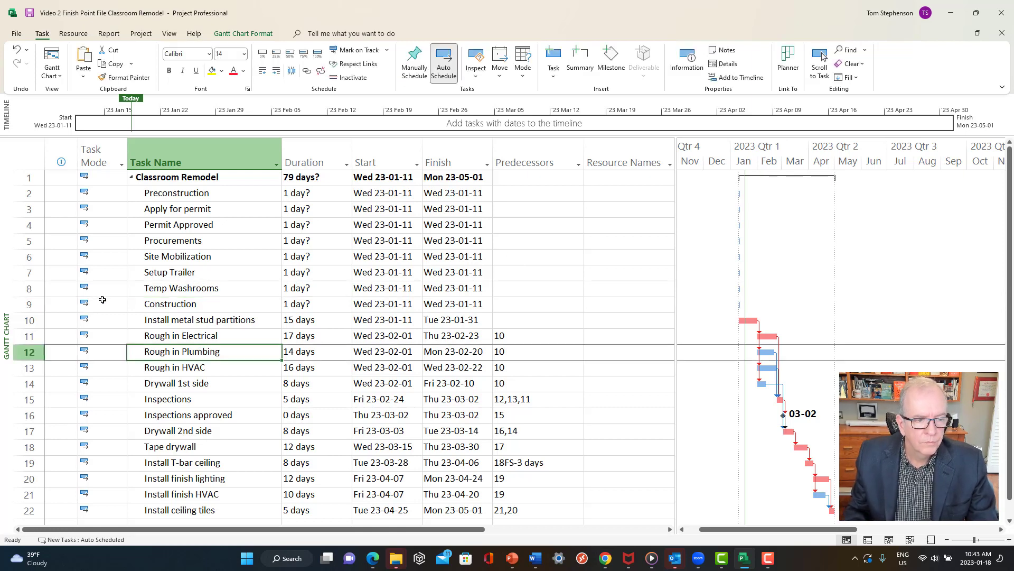
Indent Apply for permit, Permit Approved and Procurements one level as subtasks of Preconstruction.
{"action": "left_click", "coordinate": [30, 273]}
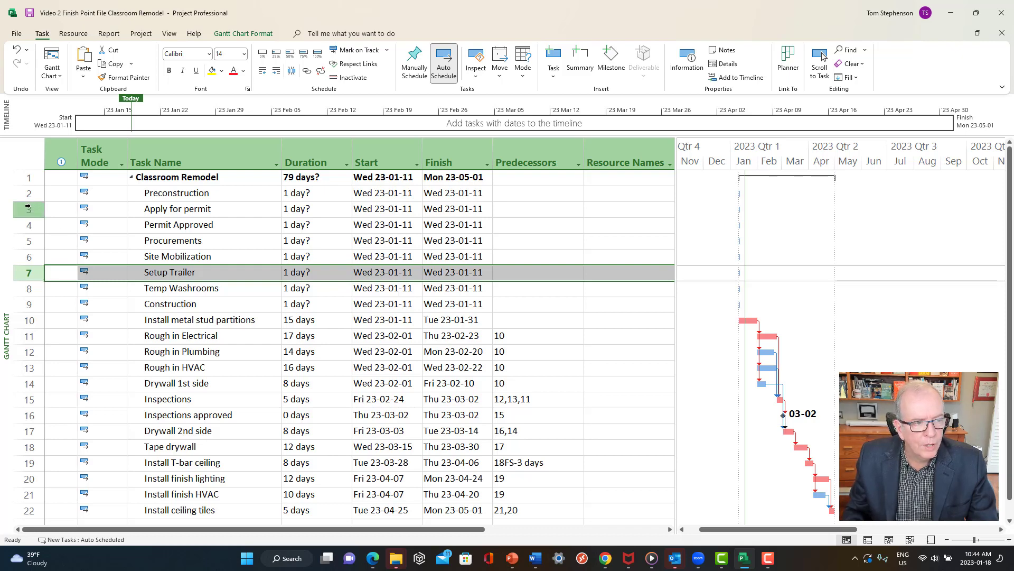
{"action": "left_click_drag", "start_coordinate": [27, 206], "coordinate": [28, 241]}
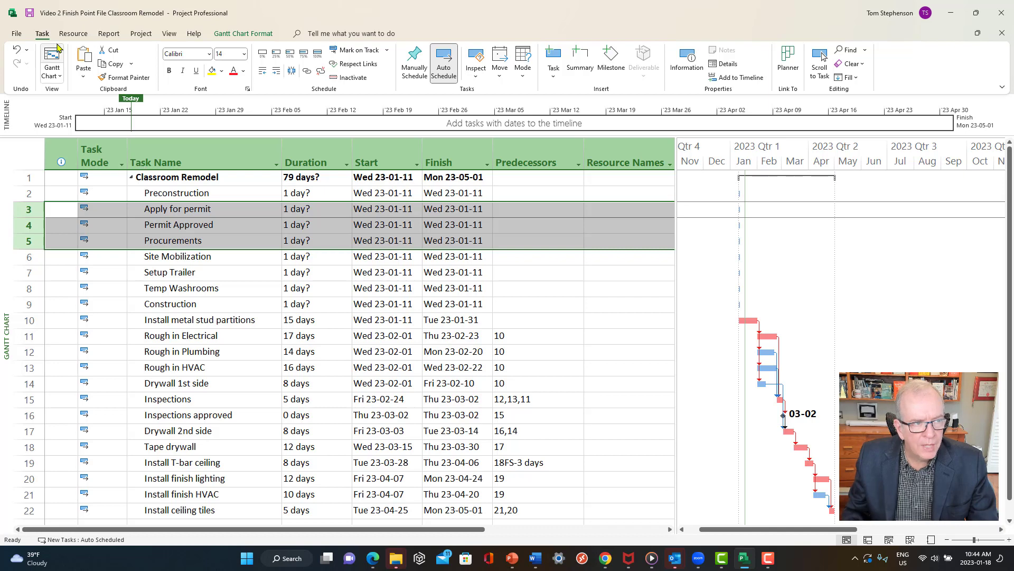
{"action": "left_click", "coordinate": [74, 34]}
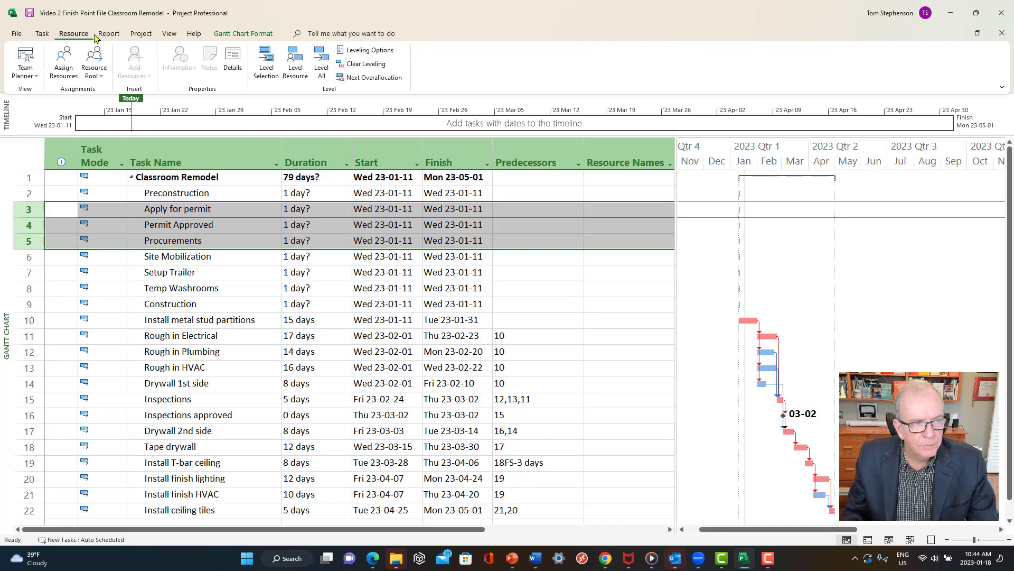
{"action": "left_click", "coordinate": [43, 34]}
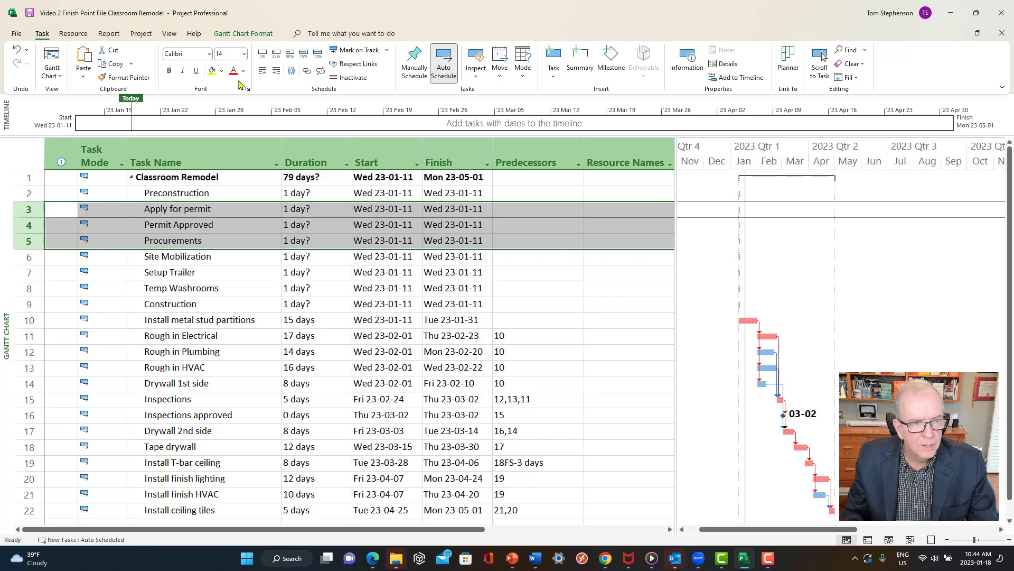
{"action": "left_click", "coordinate": [275, 70]}
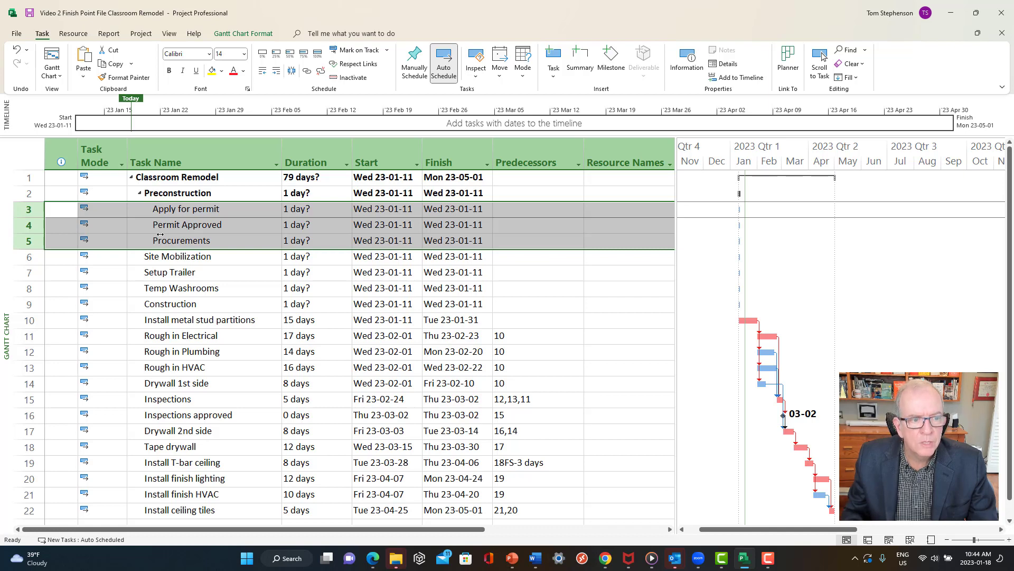
Indent Setup Trailer and Temp Washrooms one level as subtasks of Site Mobilization.
{"action": "left_click_drag", "start_coordinate": [30, 272], "coordinate": [30, 288]}
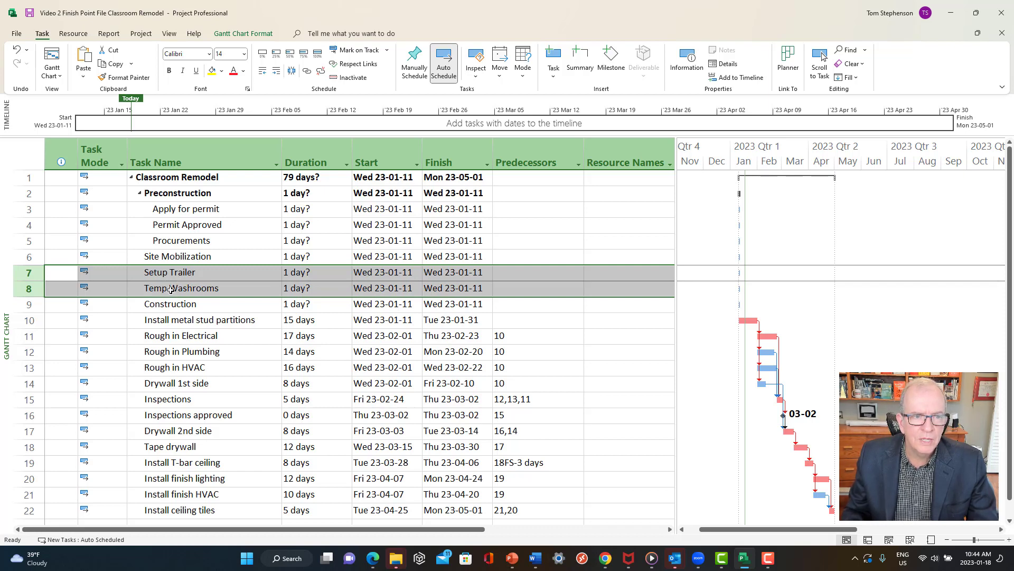
{"action": "left_click", "coordinate": [276, 71]}
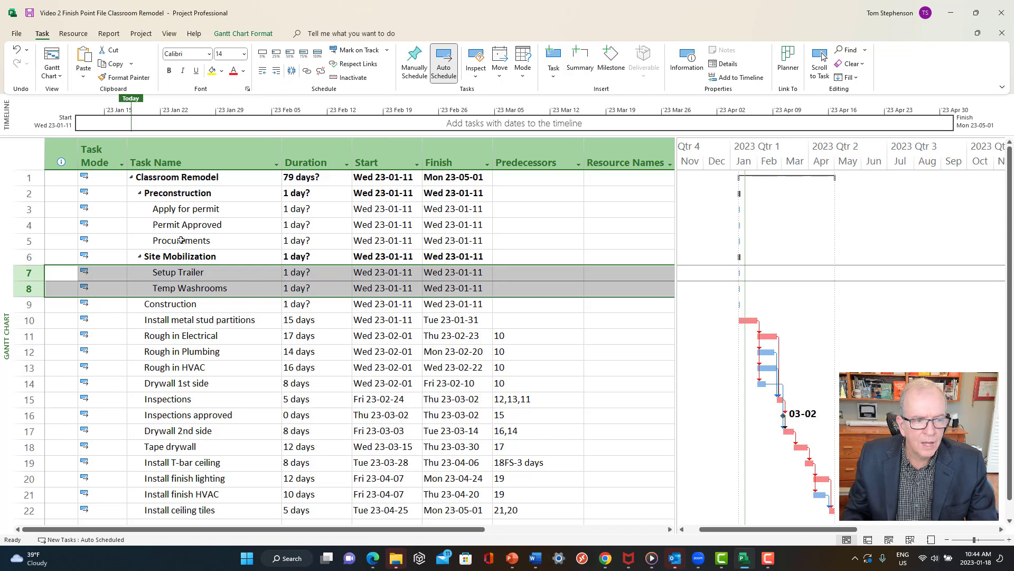
{"action": "scroll", "coordinate": [181, 241], "scroll_direction": "down", "scroll_amount": 1}
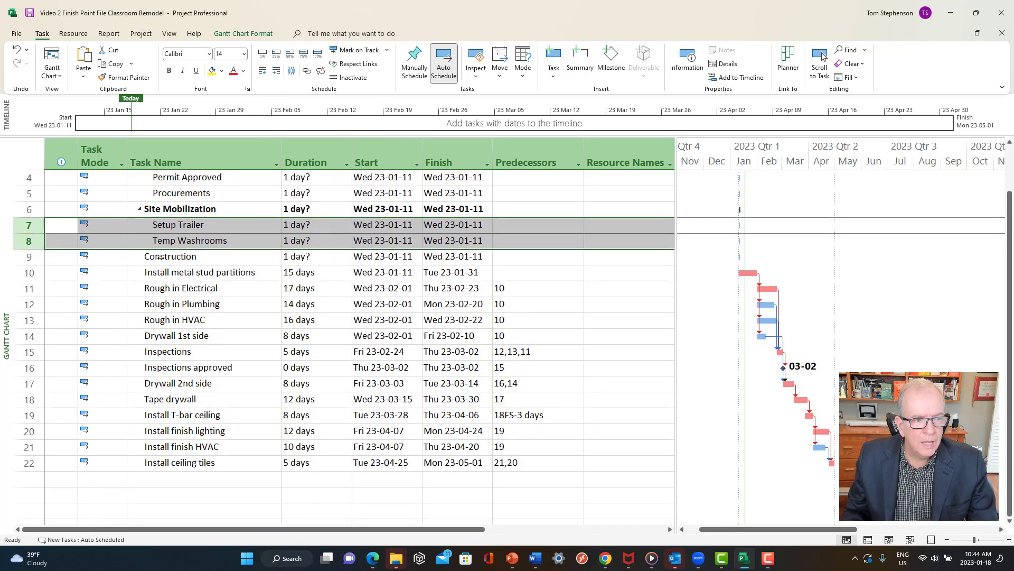
{"action": "scroll", "coordinate": [180, 246], "scroll_direction": "up", "scroll_amount": 1}
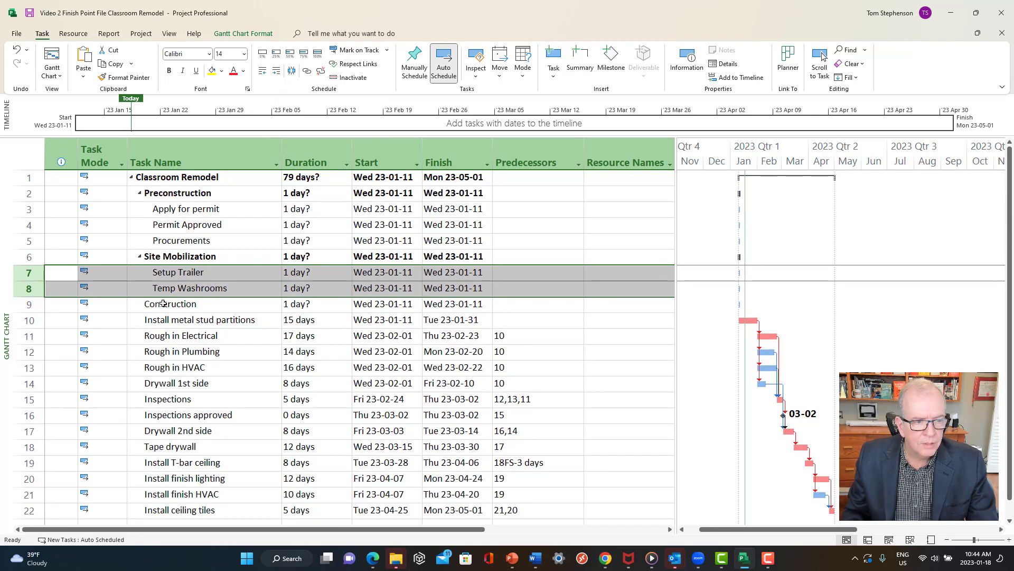
Indent all tasks from Install metal stud partitions through Install ceiling tiles as subtasks of Construction.
{"action": "scroll", "coordinate": [127, 304], "scroll_direction": "down", "scroll_amount": 1}
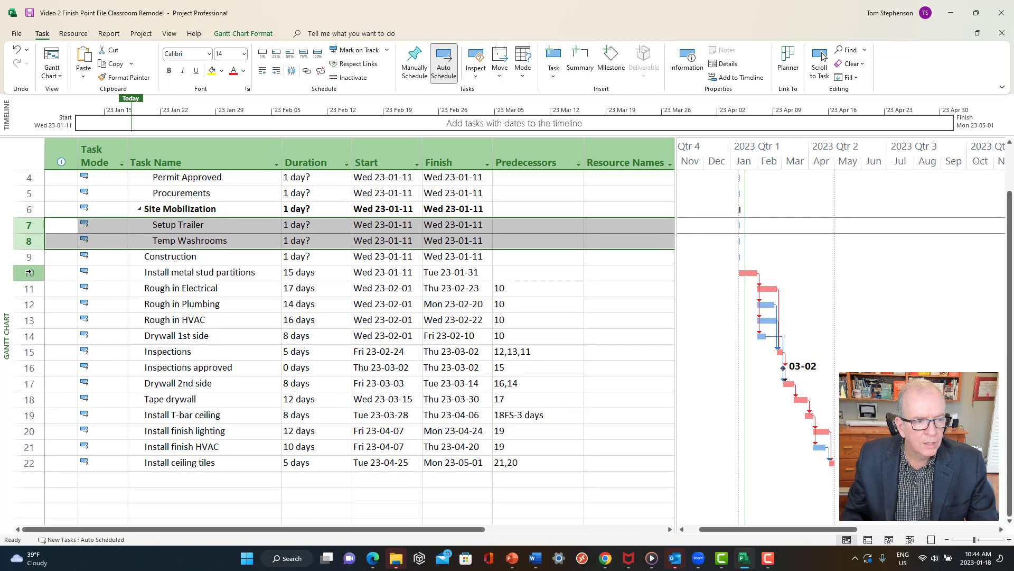
{"action": "left_click_drag", "start_coordinate": [30, 273], "coordinate": [29, 462]}
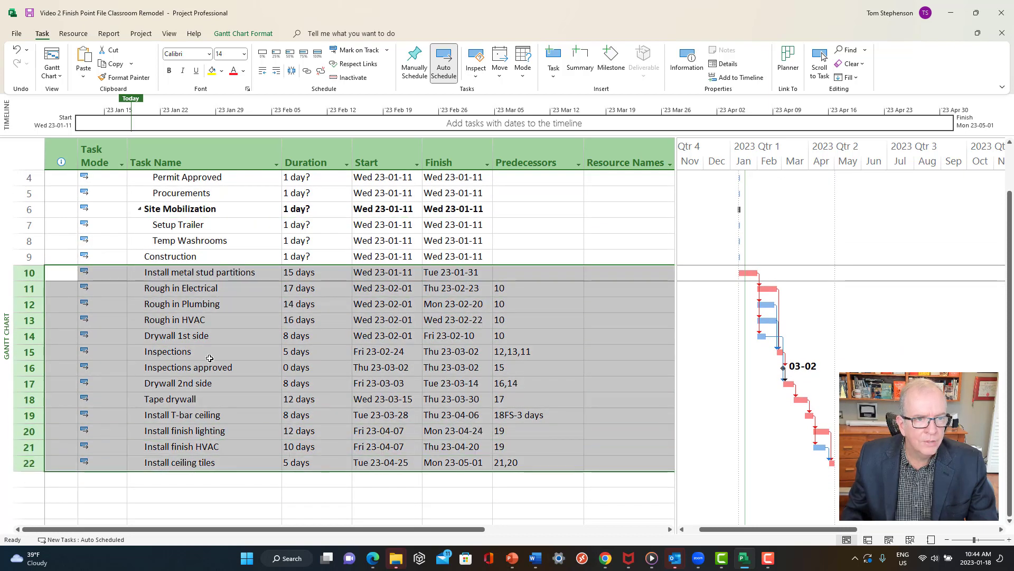
{"action": "left_click", "coordinate": [275, 73]}
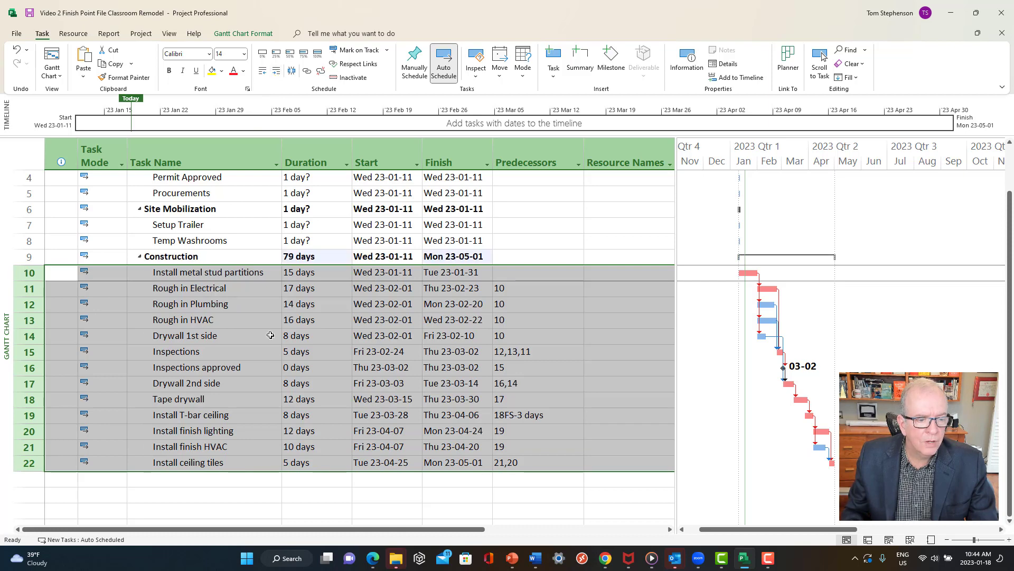
{"action": "scroll", "coordinate": [236, 417], "scroll_direction": "down", "scroll_amount": 1}
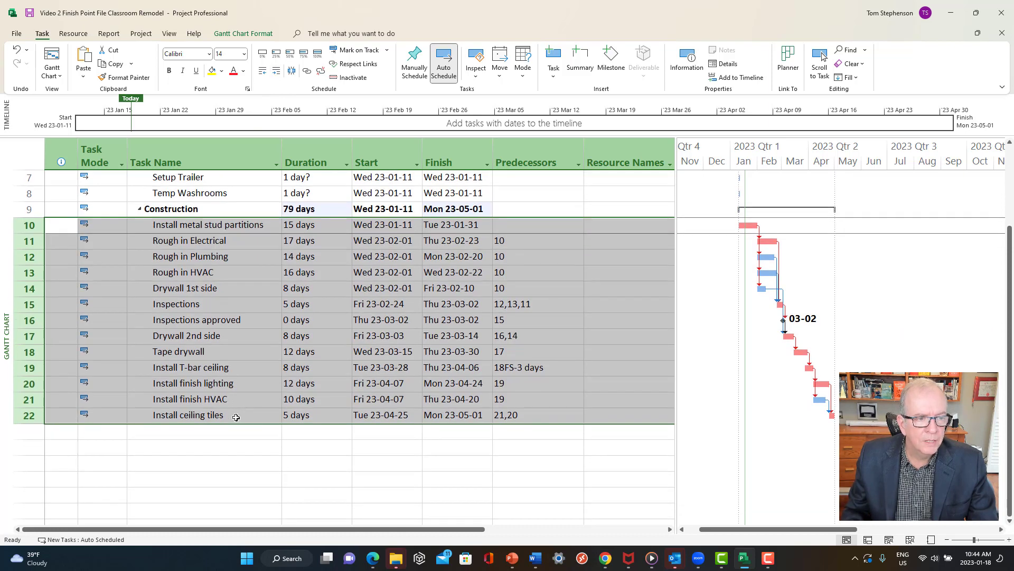
{"action": "scroll", "coordinate": [236, 416], "scroll_direction": "up", "scroll_amount": 2}
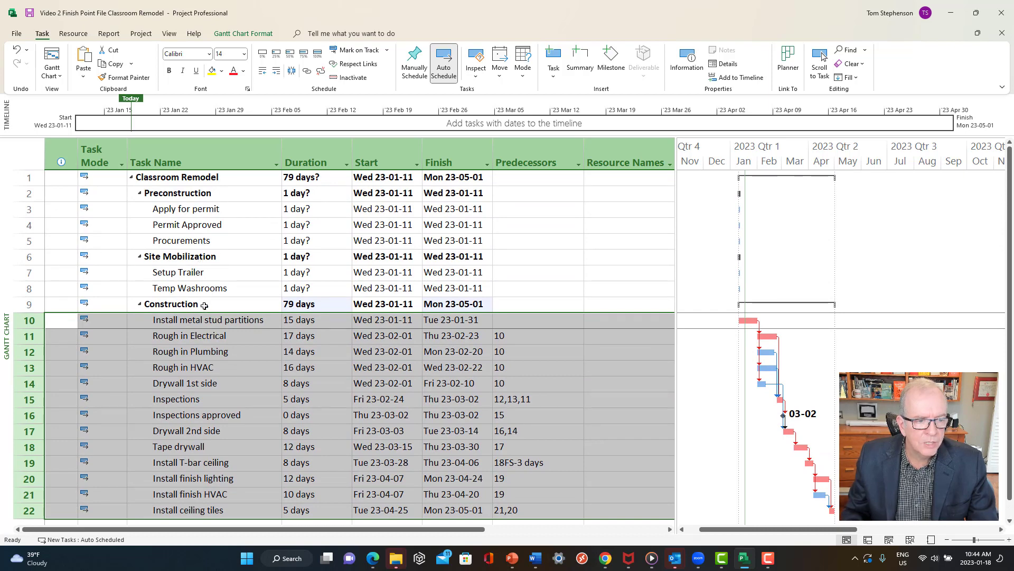
Add a task named Closeout in the first empty row below Install ceiling tiles.
{"action": "scroll", "coordinate": [204, 306], "scroll_direction": "down", "scroll_amount": 1}
{"action": "left_click", "coordinate": [192, 478]}
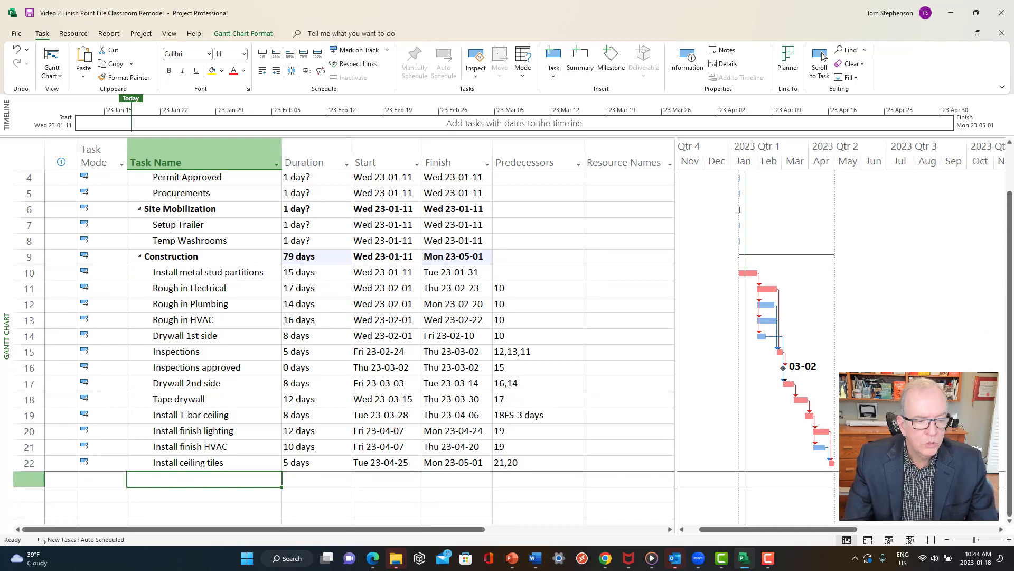
{"action": "type", "text": "C"}
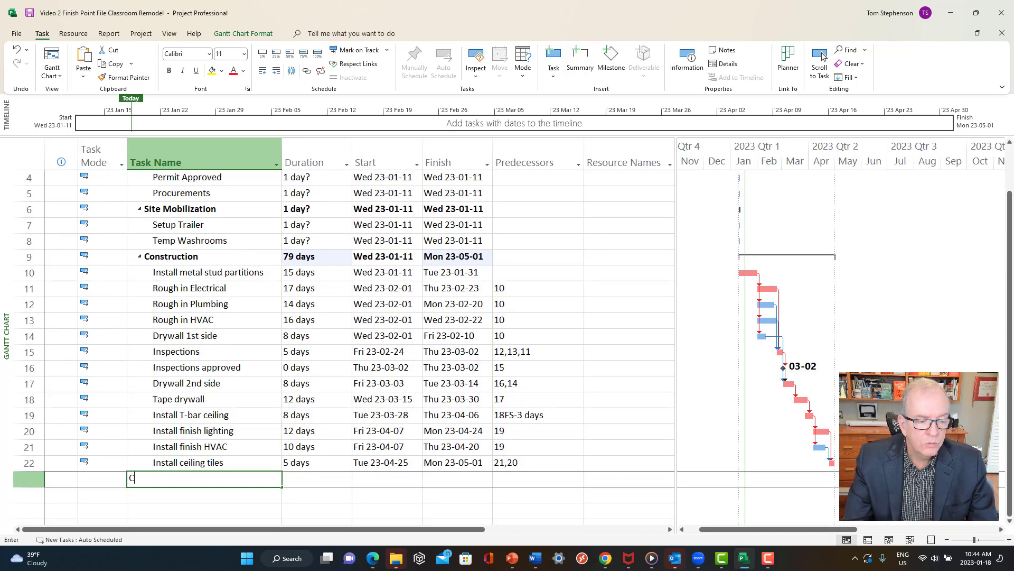
{"action": "type", "text": "loseout"}
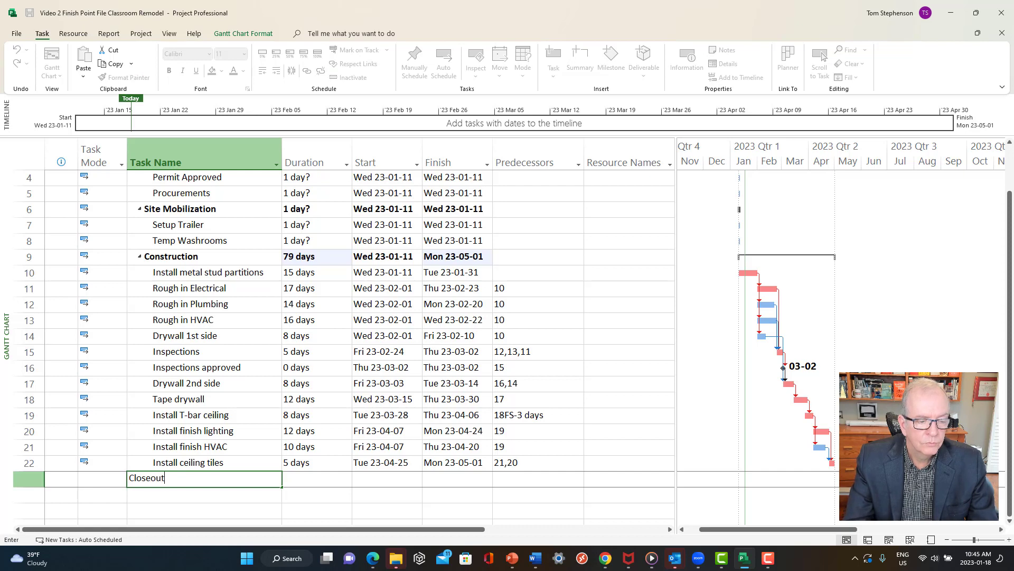
{"action": "key", "text": "Return"}
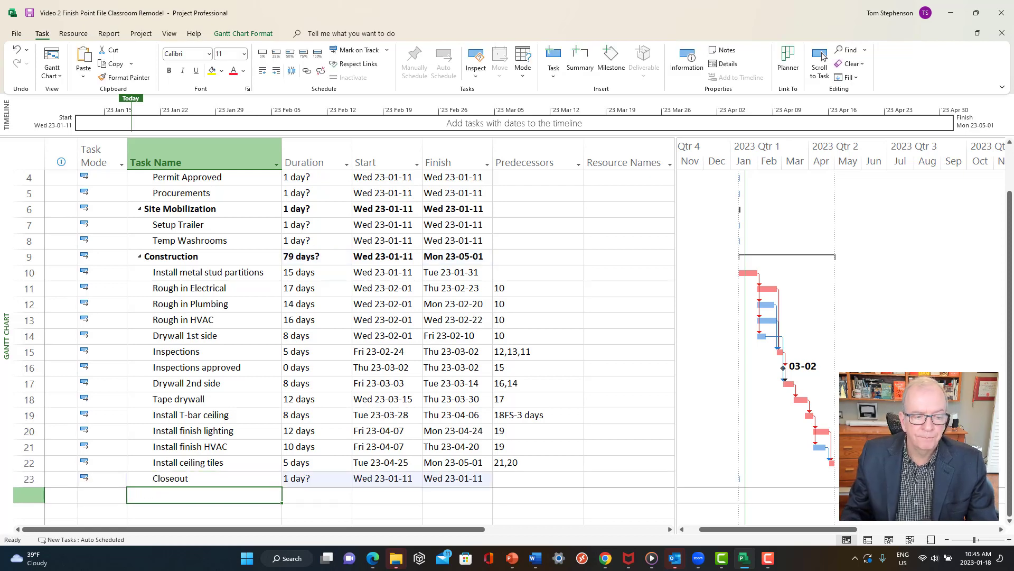
Add three tasks below Closeout named Punchlist, CMx and Finish.
{"action": "scroll", "coordinate": [518, 414], "scroll_direction": "down", "scroll_amount": 1}
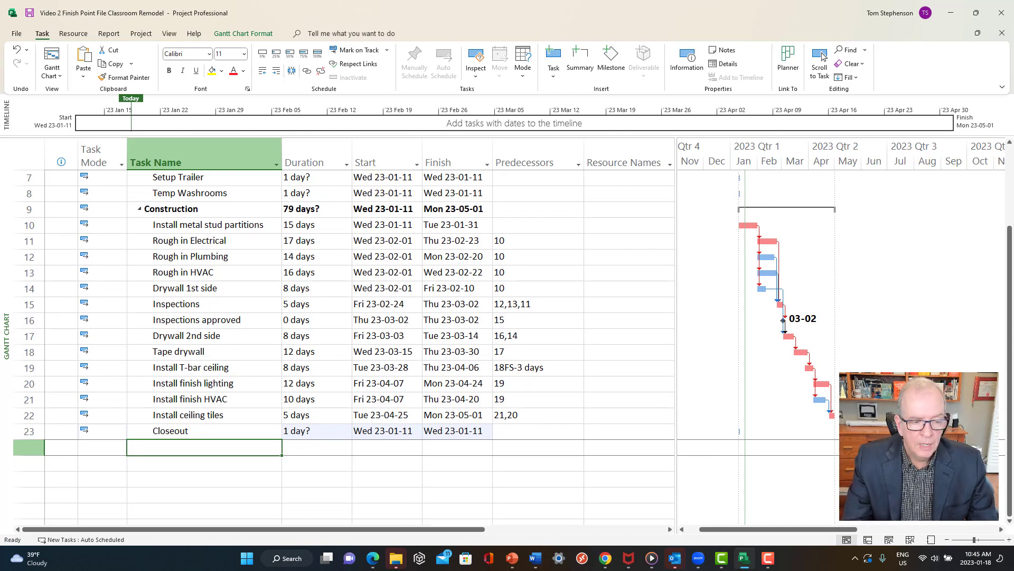
{"action": "type", "text": "Punch"}
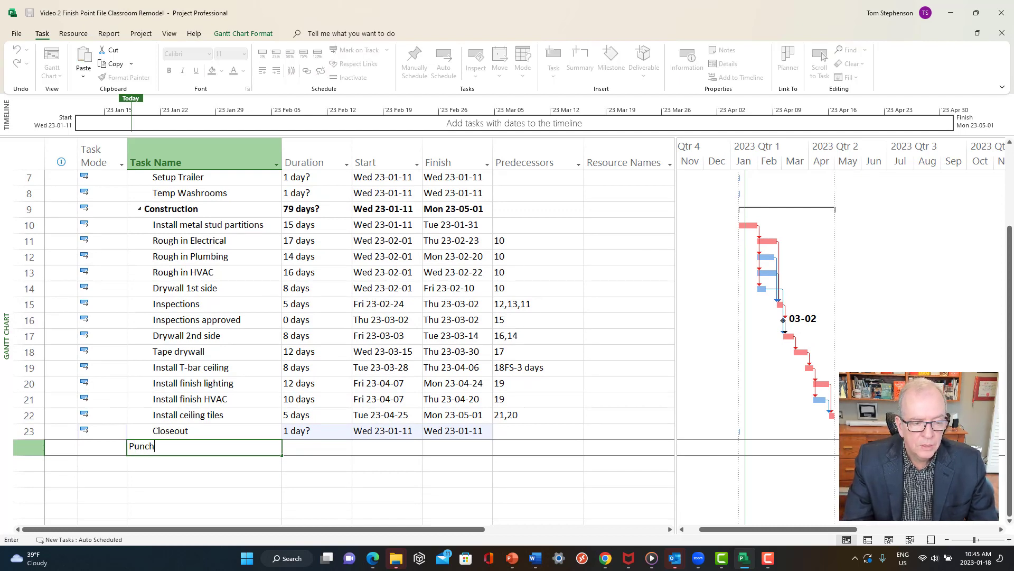
{"action": "type", "text": "list"}
{"action": "key", "text": "Return"}
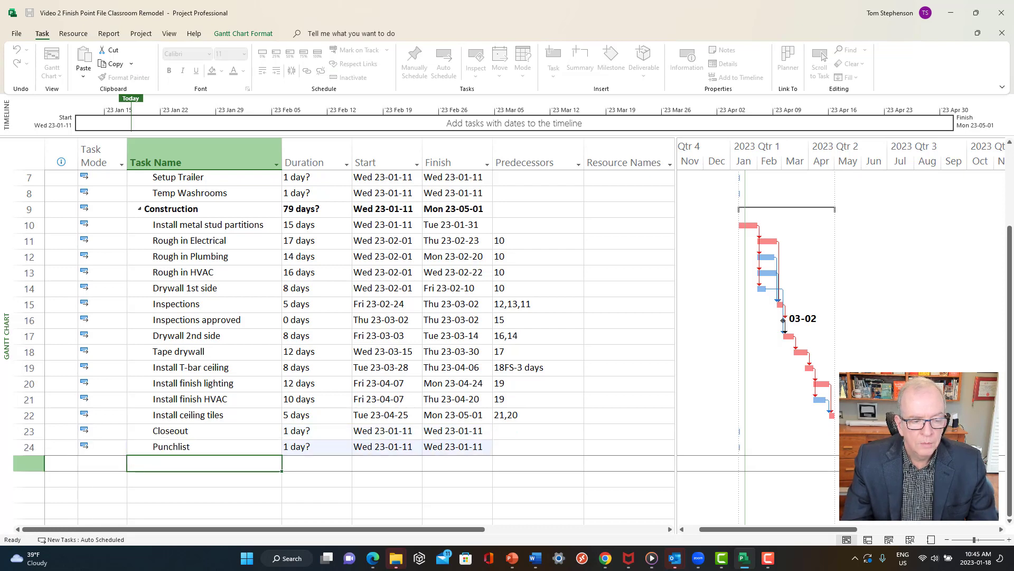
{"action": "type", "text": "CM"}
{"action": "key", "text": "BackSpace"}
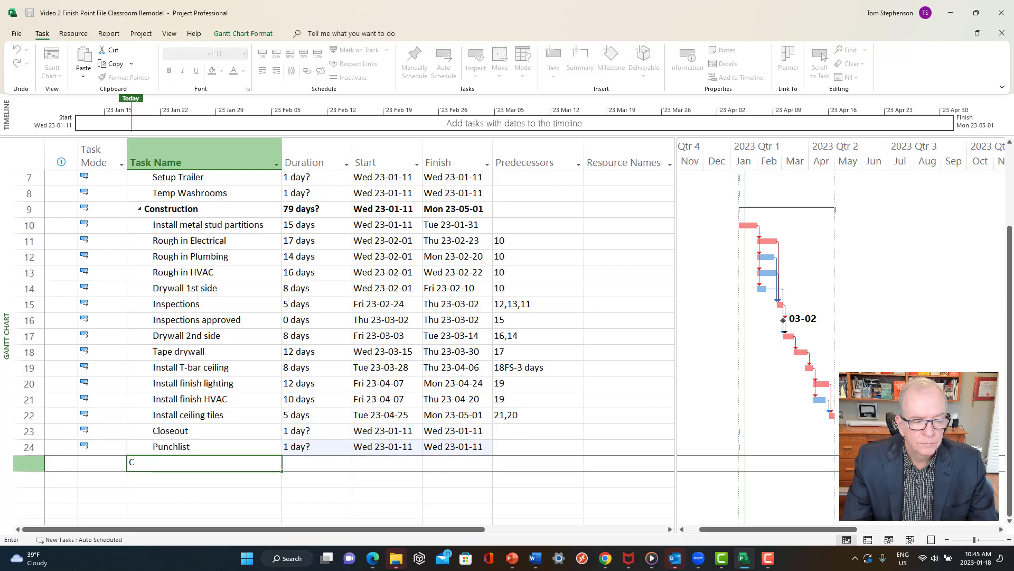
{"action": "type", "text": "M"}
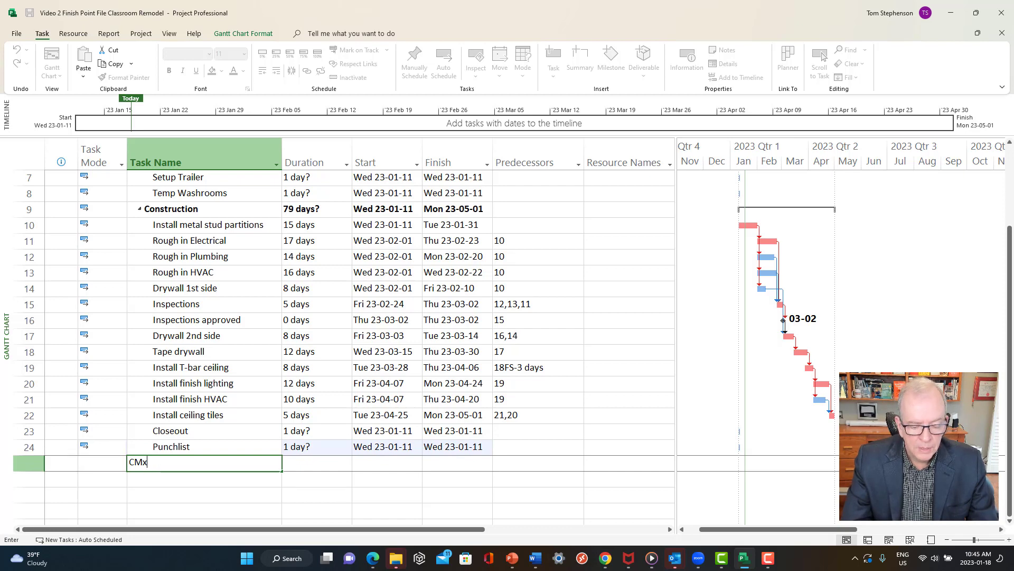
{"action": "type", "text": "x"}
{"action": "key", "text": "Return"}
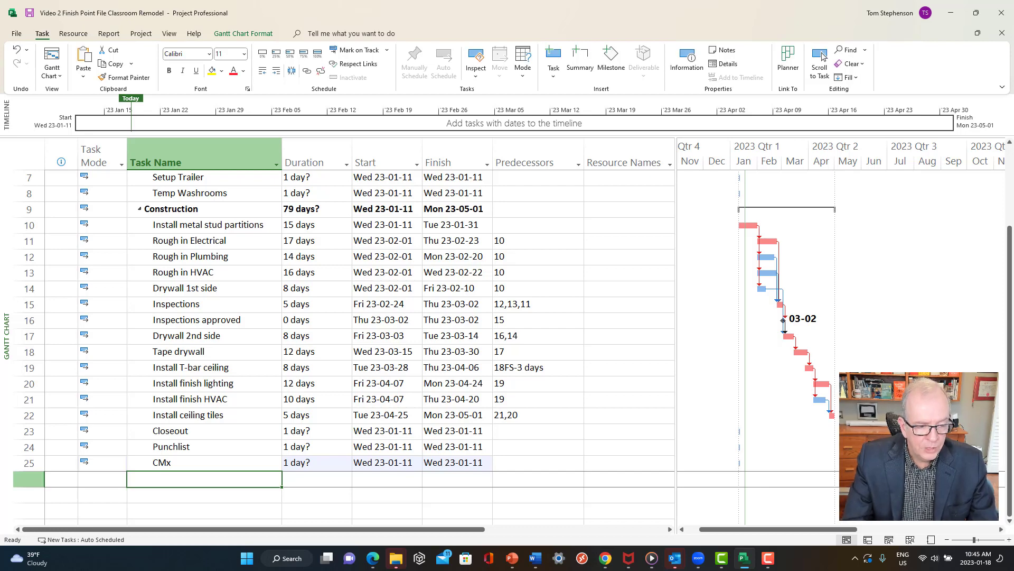
{"action": "type", "text": "Finish"}
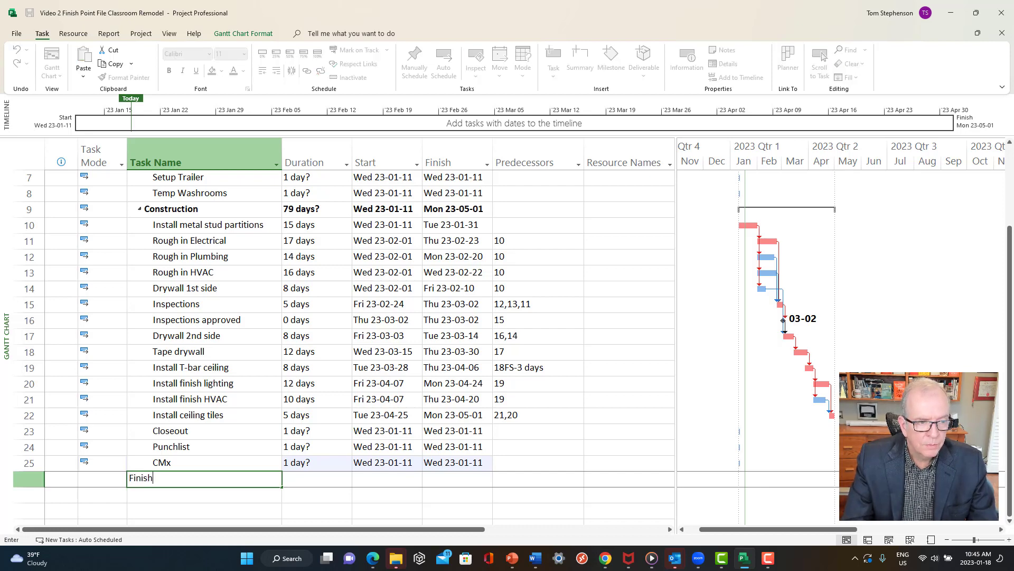
{"action": "key", "text": "Return"}
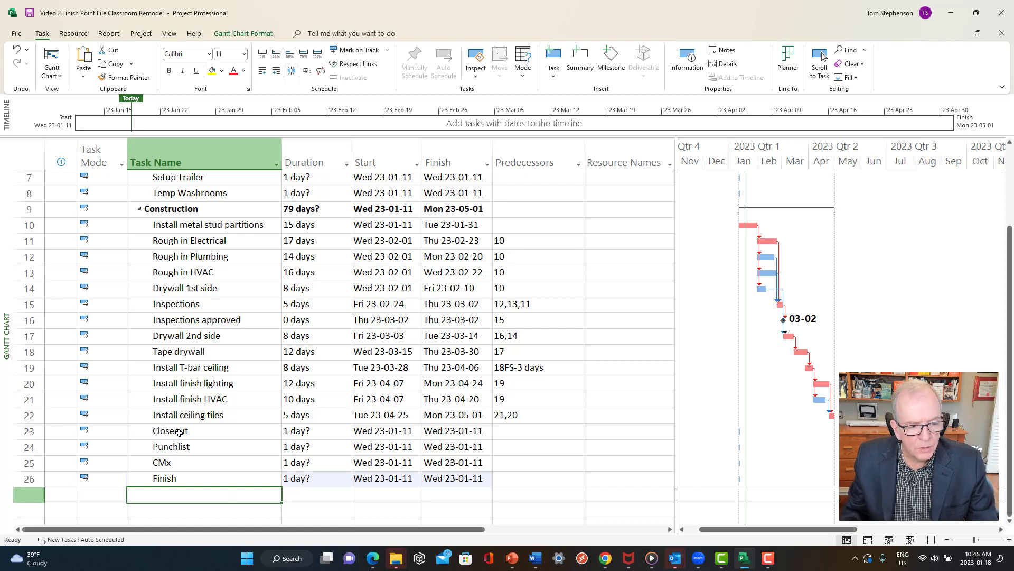
Insert a new task above Punchlist and name it Substantial Completion.
{"action": "left_click", "coordinate": [30, 447]}
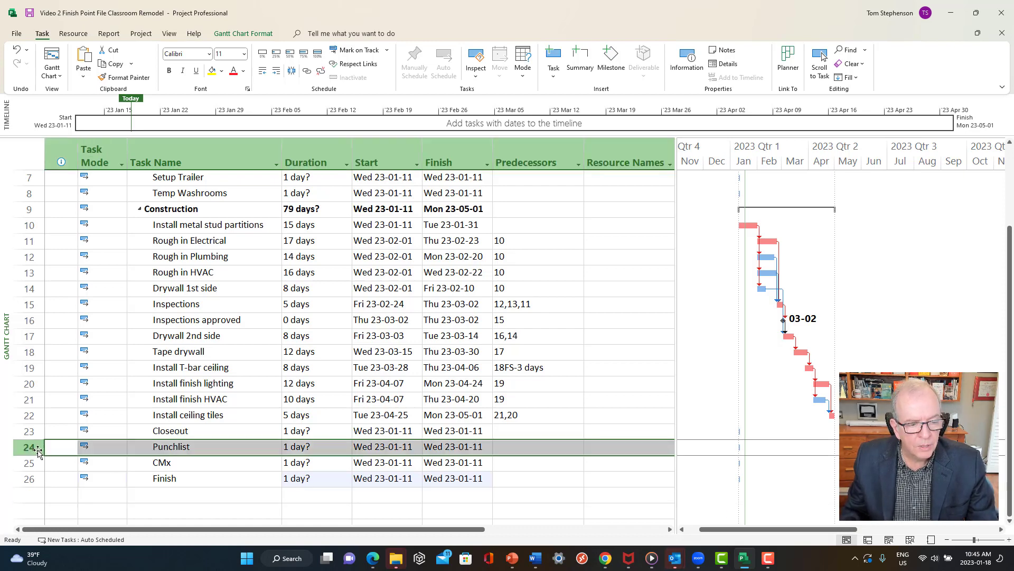
{"action": "right_click", "coordinate": [162, 448]}
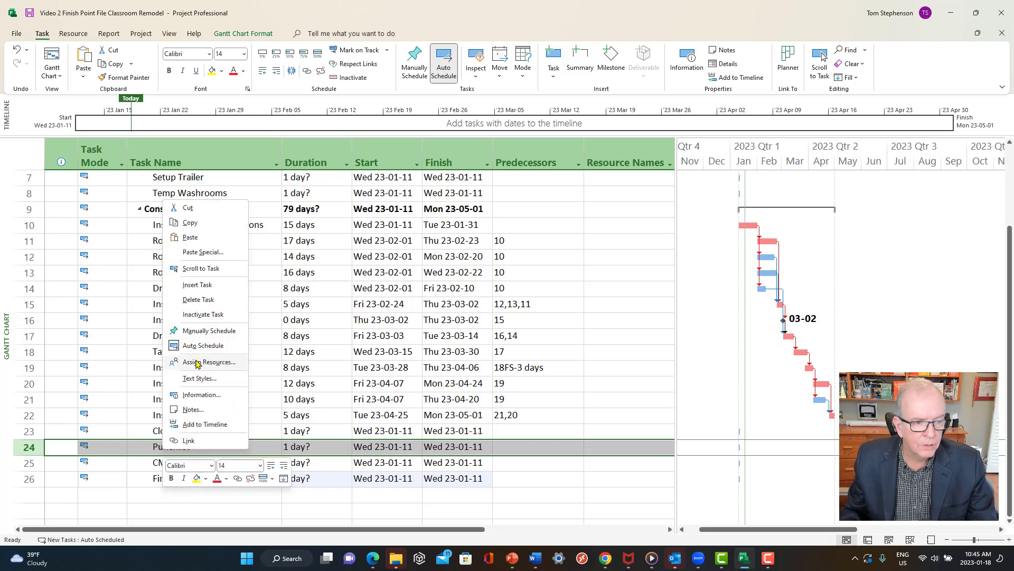
{"action": "left_click", "coordinate": [203, 285]}
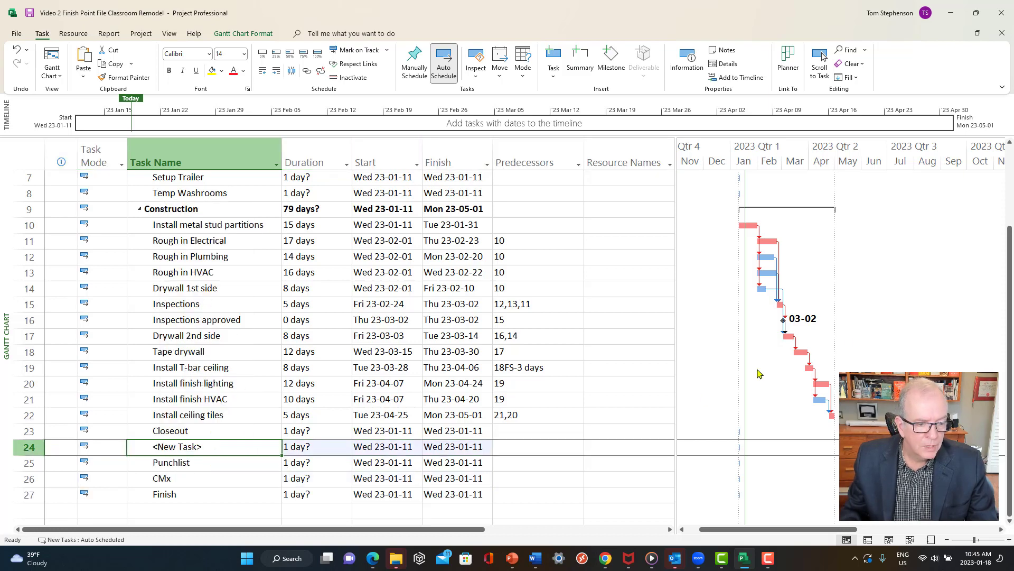
{"action": "type", "text": "Sub"}
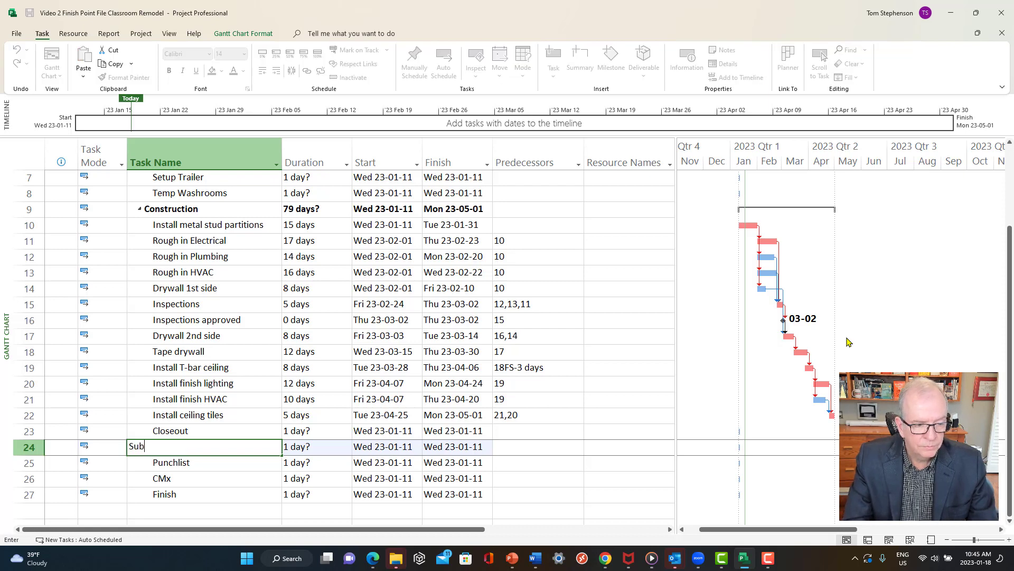
{"action": "type", "text": "stantial Completion"}
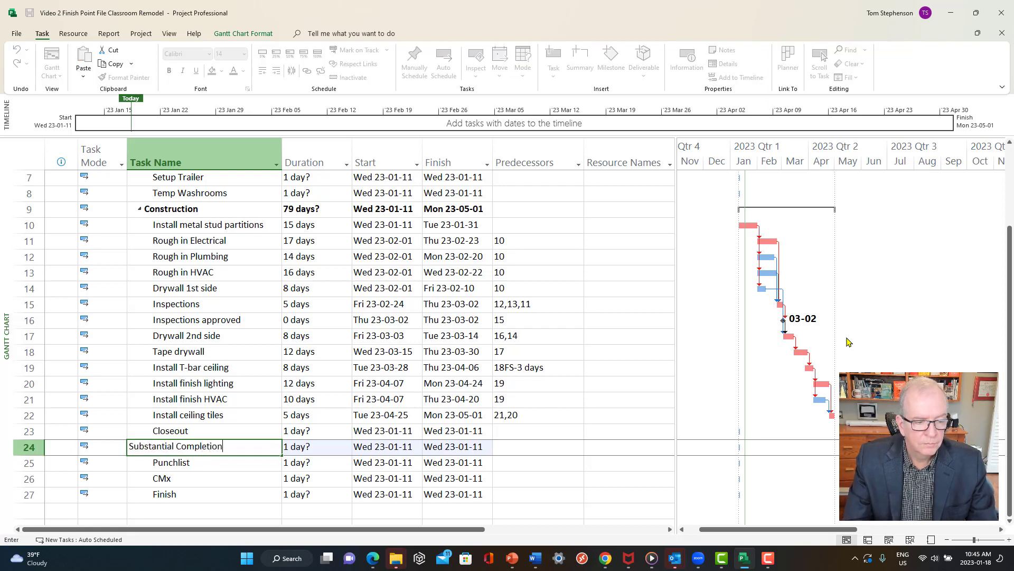
{"action": "left_click", "coordinate": [269, 463]}
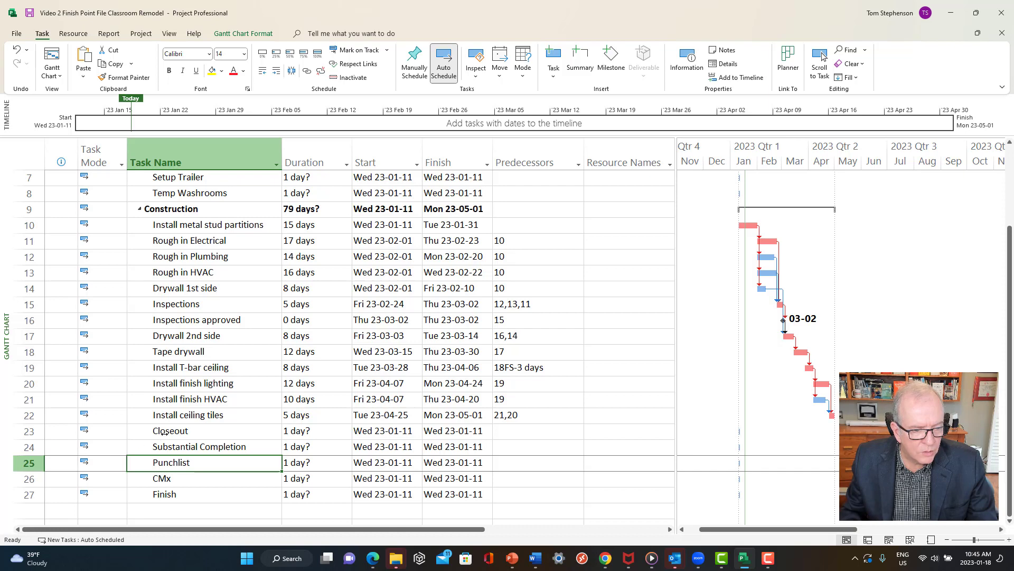
Indent Substantial Completion, Punchlist, CMx and Finish one level as subtasks of Closeout.
{"action": "left_click_drag", "start_coordinate": [27, 448], "coordinate": [28, 499]}
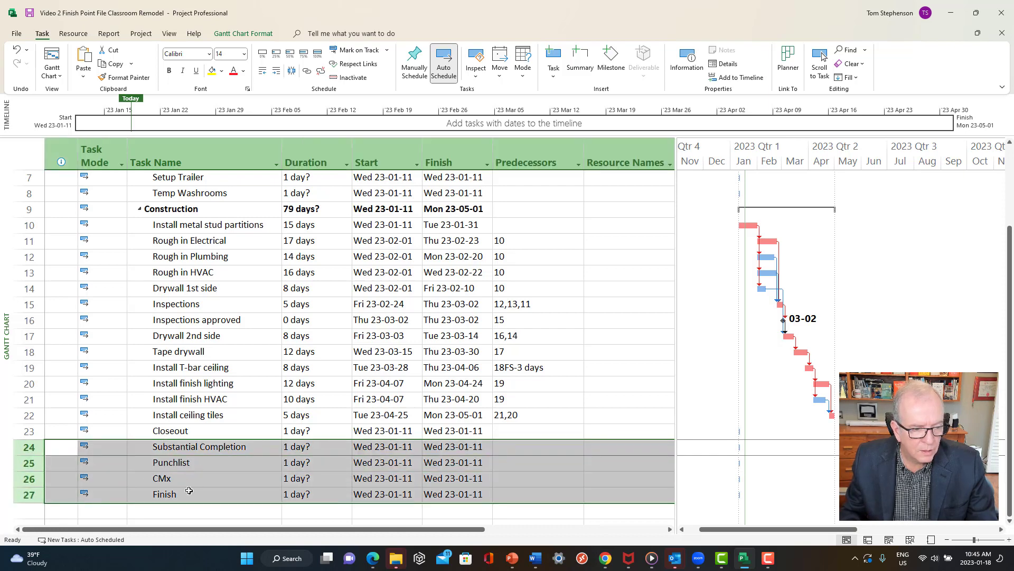
{"action": "left_click", "coordinate": [275, 76]}
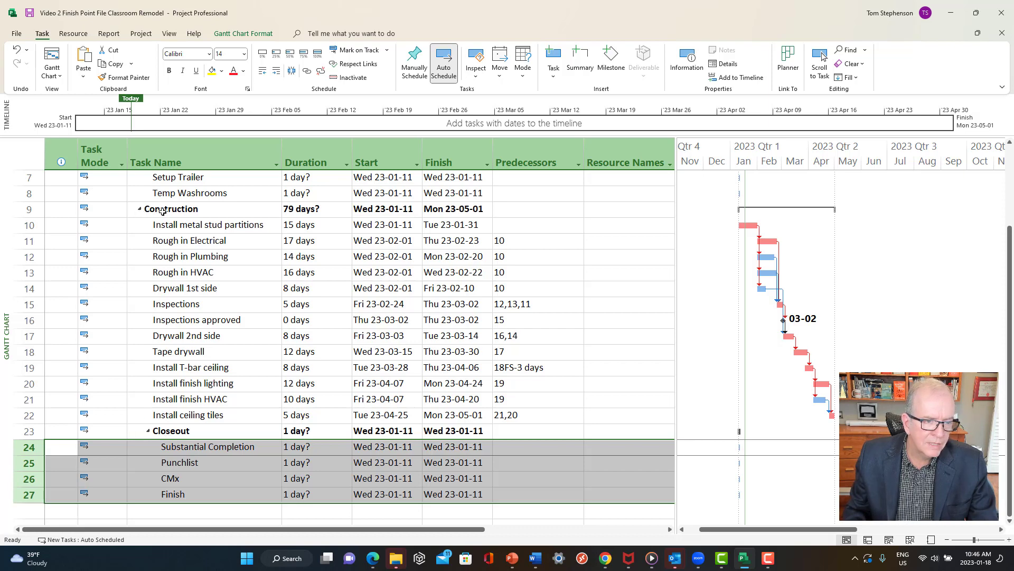
{"action": "scroll", "coordinate": [162, 210], "scroll_direction": "up", "scroll_amount": 2}
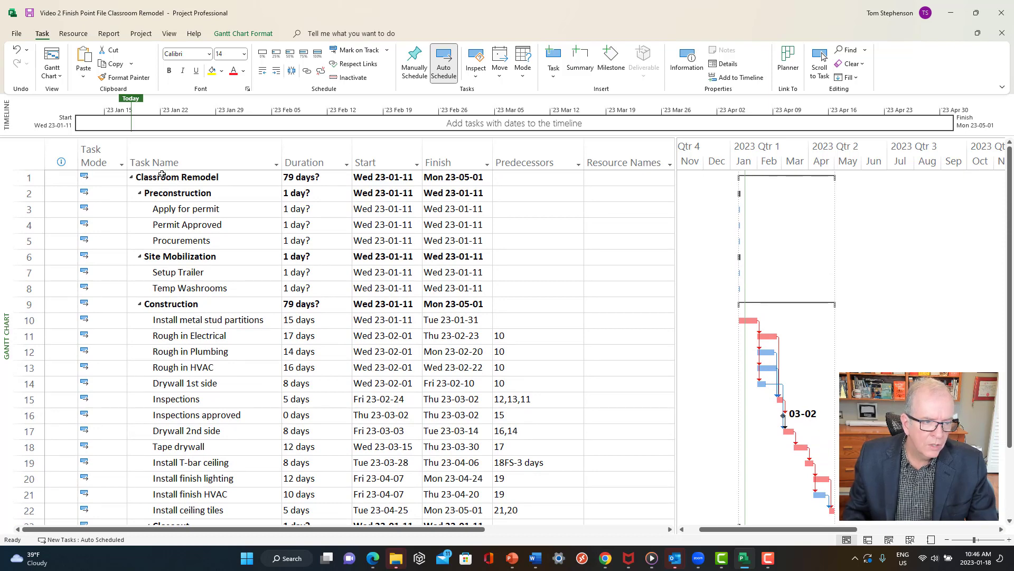
Outdent the Closeout summary task one level so it aligns with the Construction phase.
{"action": "scroll", "coordinate": [211, 296], "scroll_direction": "down", "scroll_amount": 3}
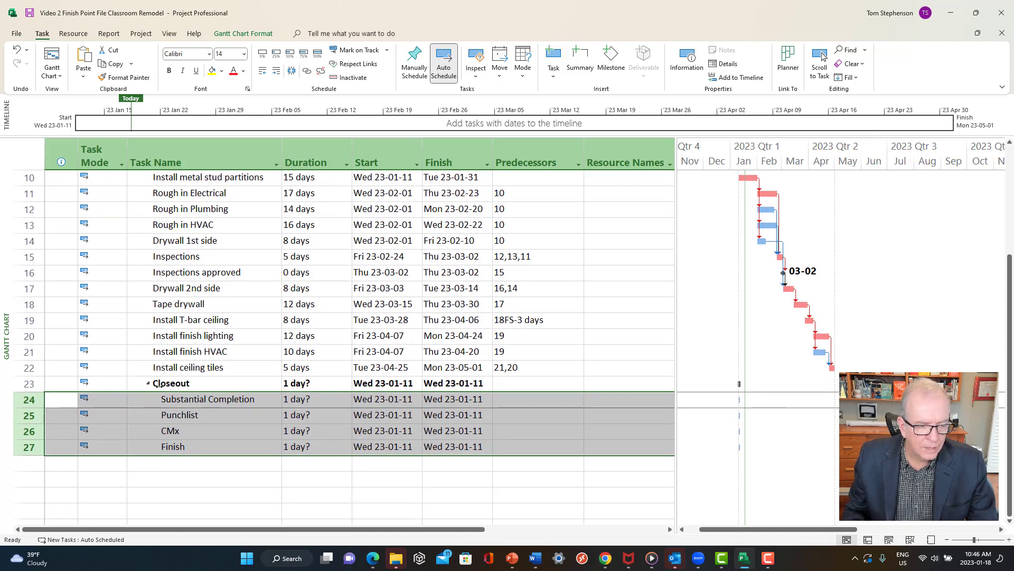
{"action": "scroll", "coordinate": [166, 370], "scroll_direction": "up", "scroll_amount": 2}
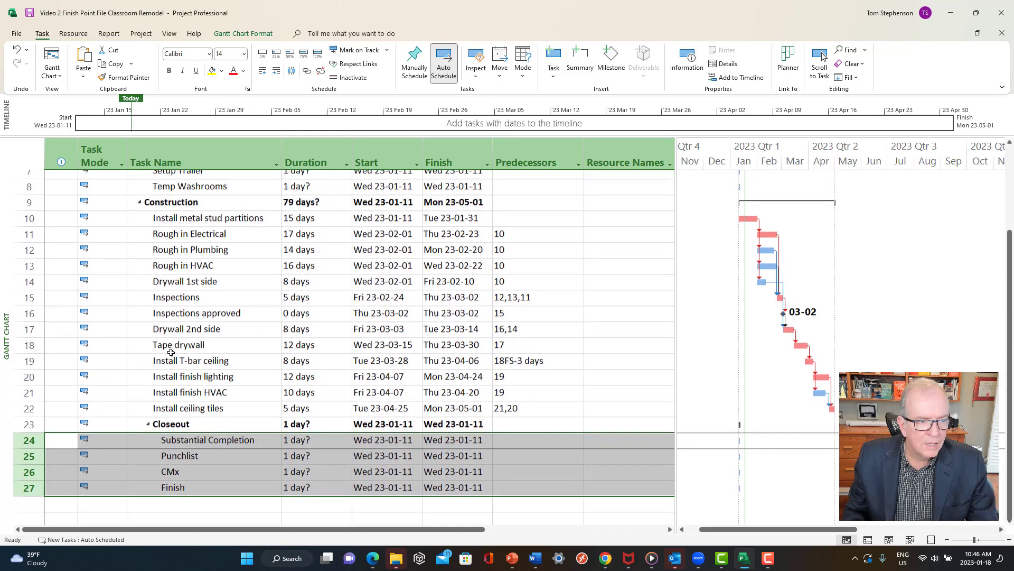
{"action": "scroll", "coordinate": [167, 209], "scroll_direction": "up", "scroll_amount": 1}
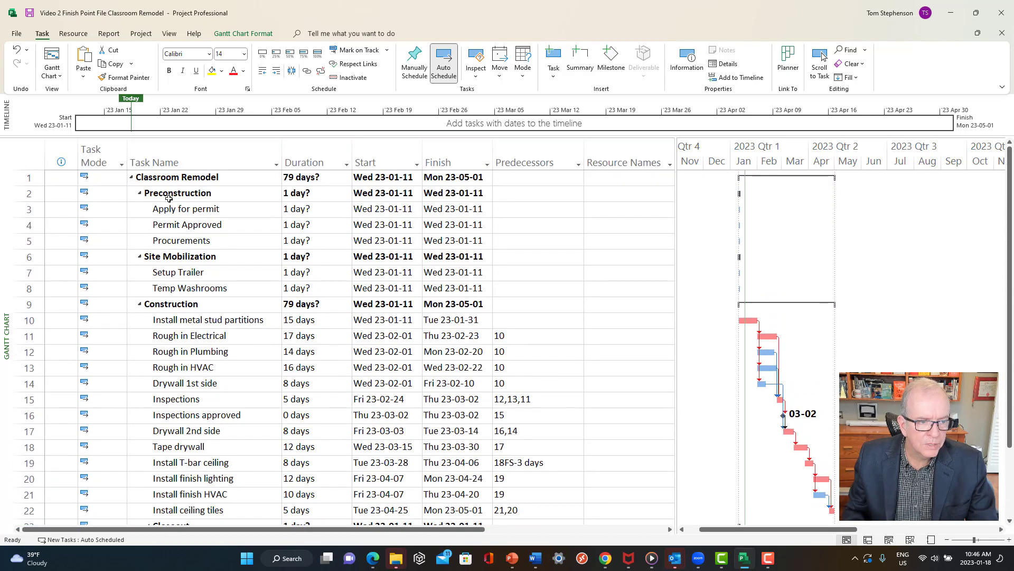
{"action": "scroll", "coordinate": [192, 283], "scroll_direction": "down", "scroll_amount": 3}
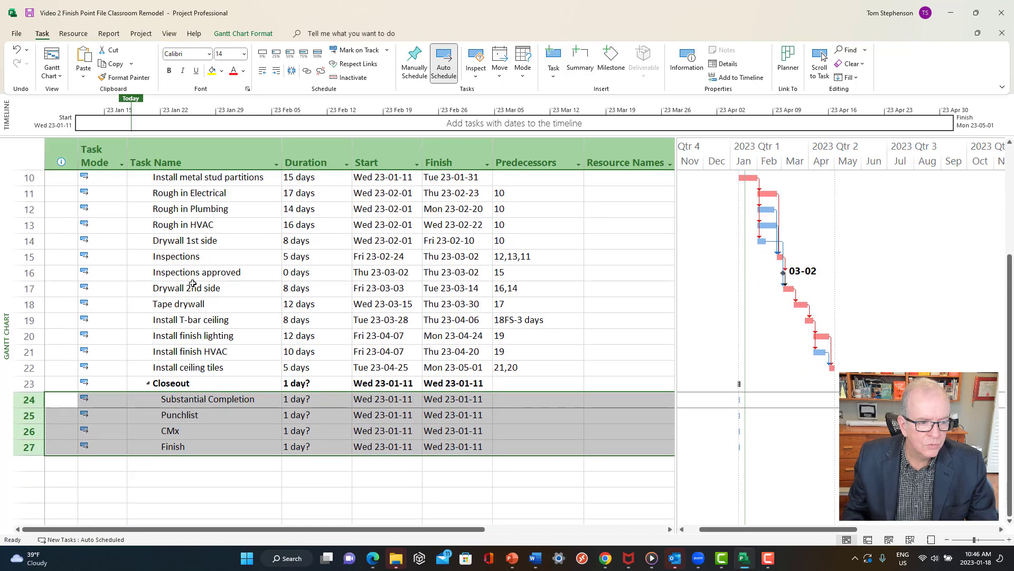
{"action": "left_click", "coordinate": [177, 386]}
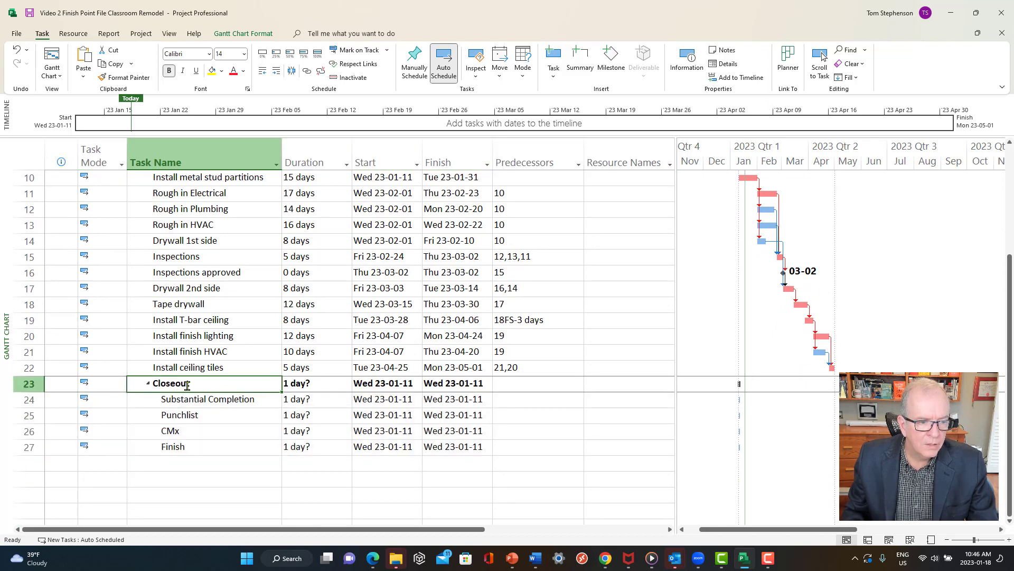
{"action": "left_click", "coordinate": [264, 75]}
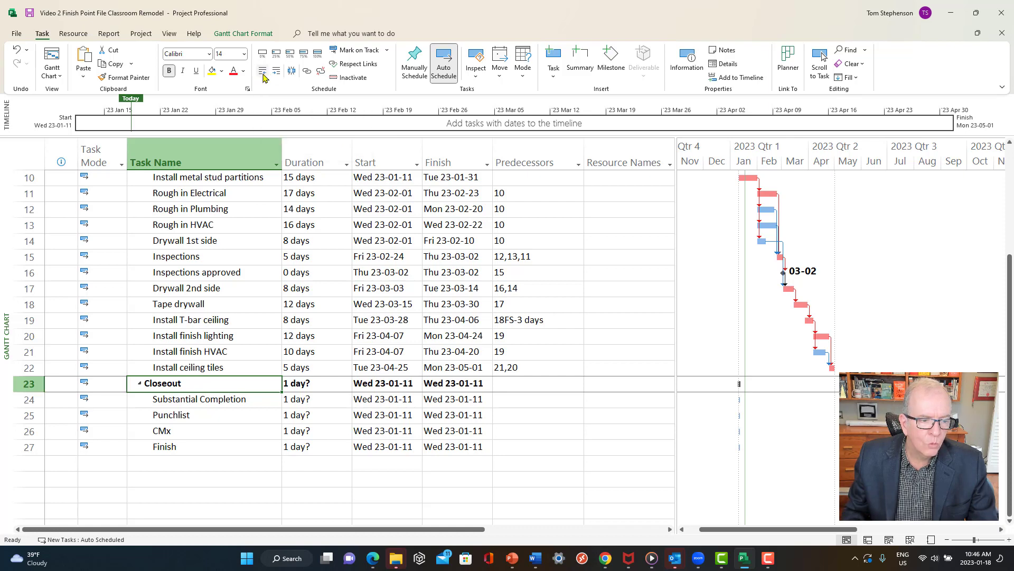
Review the phases and their subtasks, and collapse and re-expand the Classroom Remodel summary task.
{"action": "scroll", "coordinate": [238, 259], "scroll_direction": "up", "scroll_amount": 3}
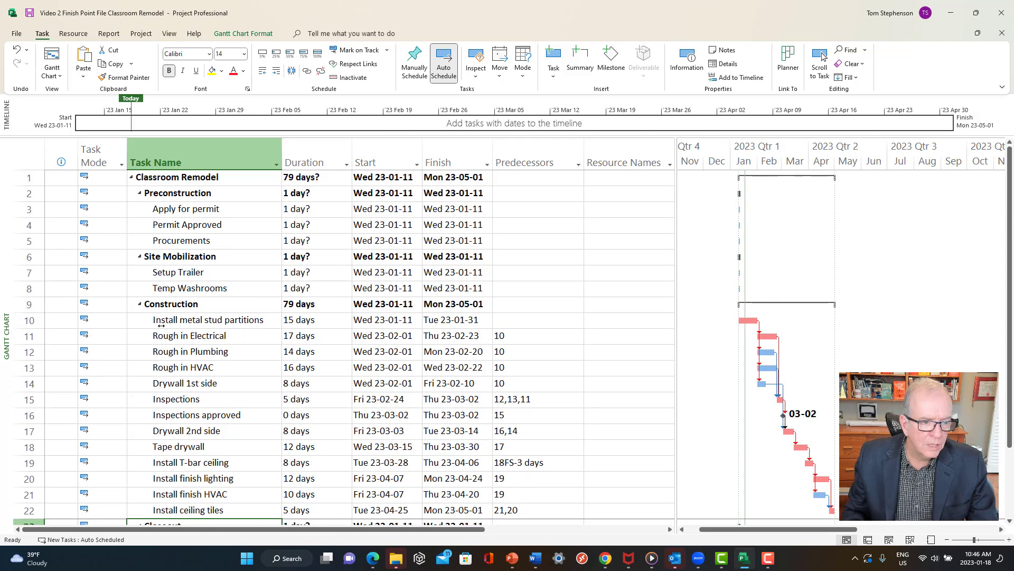
{"action": "scroll", "coordinate": [160, 446], "scroll_direction": "down", "scroll_amount": 1}
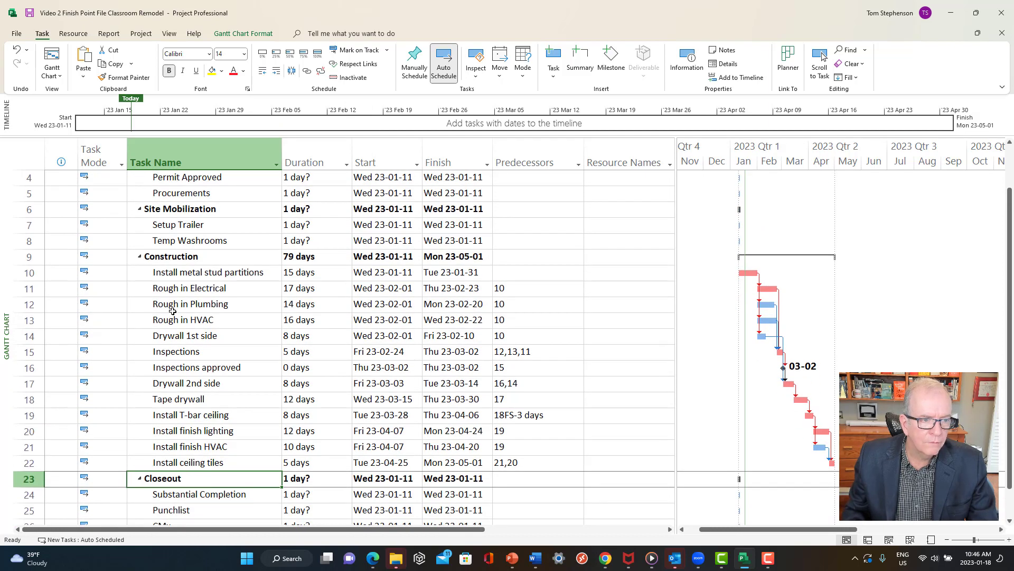
{"action": "scroll", "coordinate": [172, 311], "scroll_direction": "up", "scroll_amount": 1}
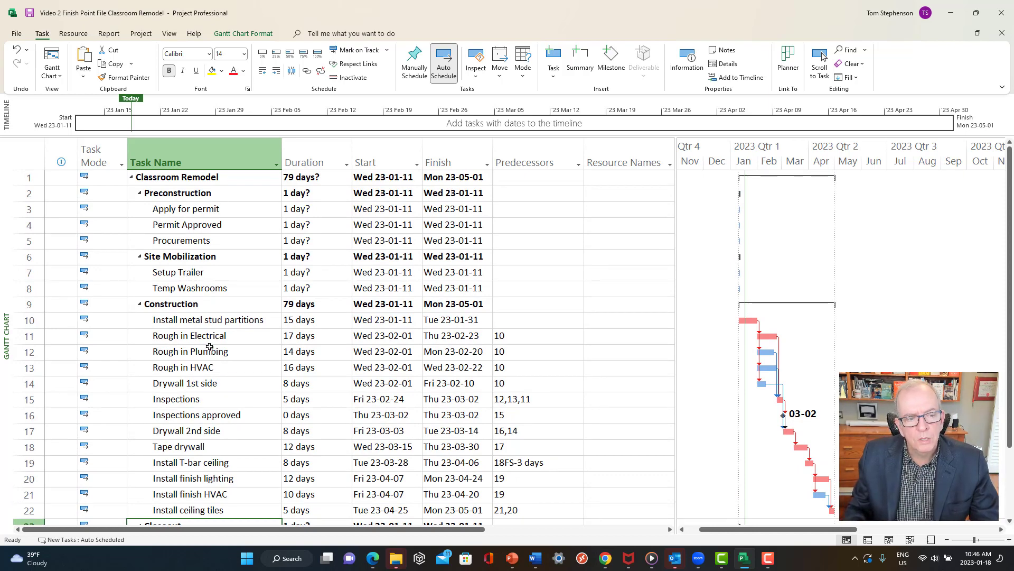
{"action": "scroll", "coordinate": [210, 345], "scroll_direction": "down", "scroll_amount": 2}
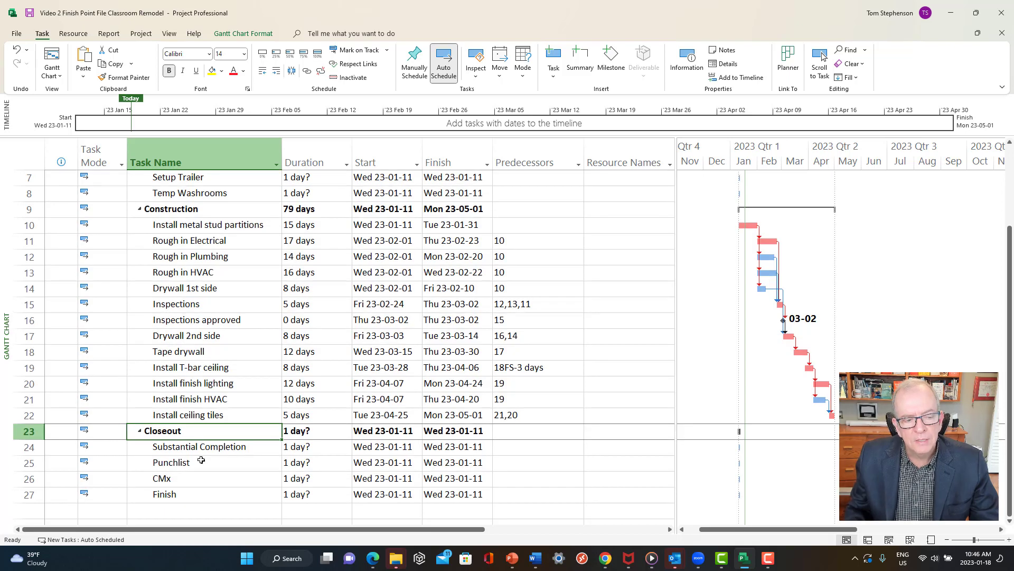
{"action": "scroll", "coordinate": [202, 459], "scroll_direction": "up", "scroll_amount": 1}
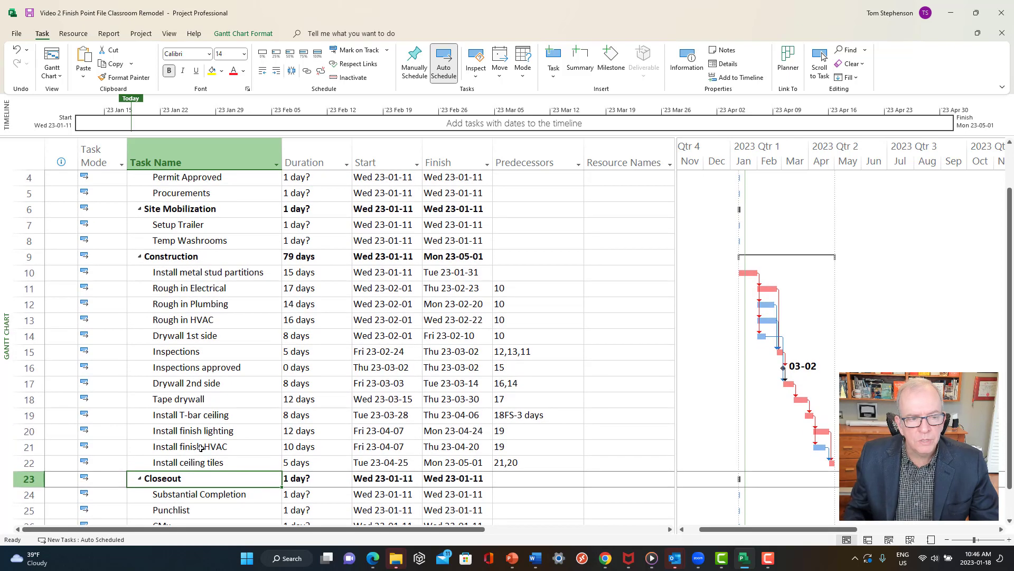
{"action": "scroll", "coordinate": [199, 411], "scroll_direction": "up", "scroll_amount": 1}
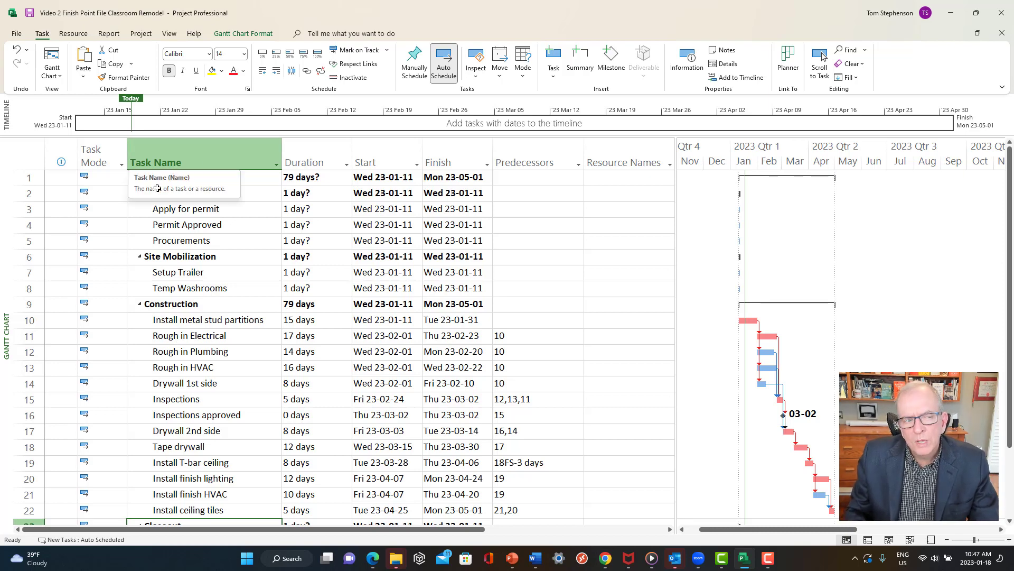
{"action": "left_click", "coordinate": [131, 178]}
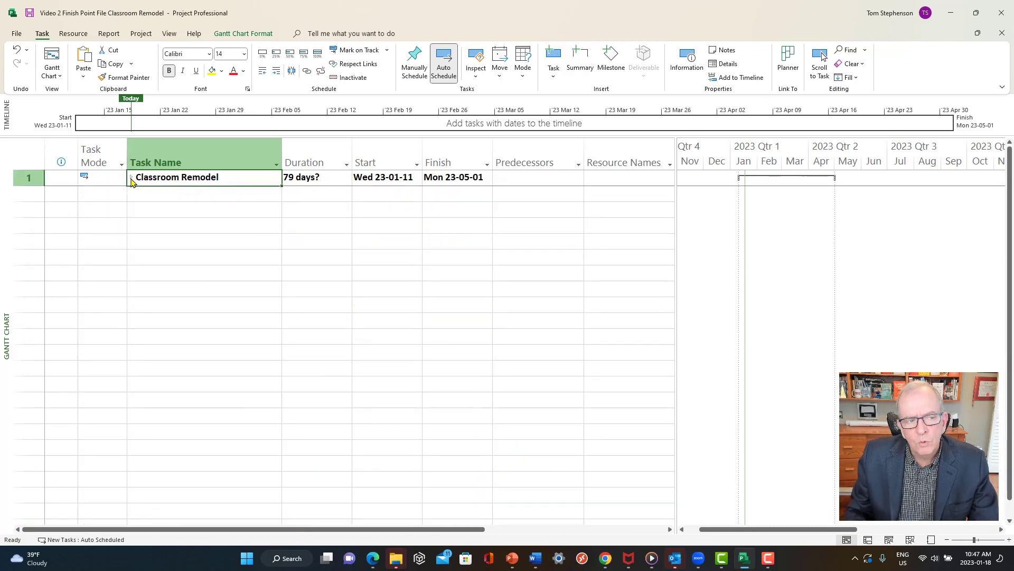
{"action": "left_click", "coordinate": [131, 177]}
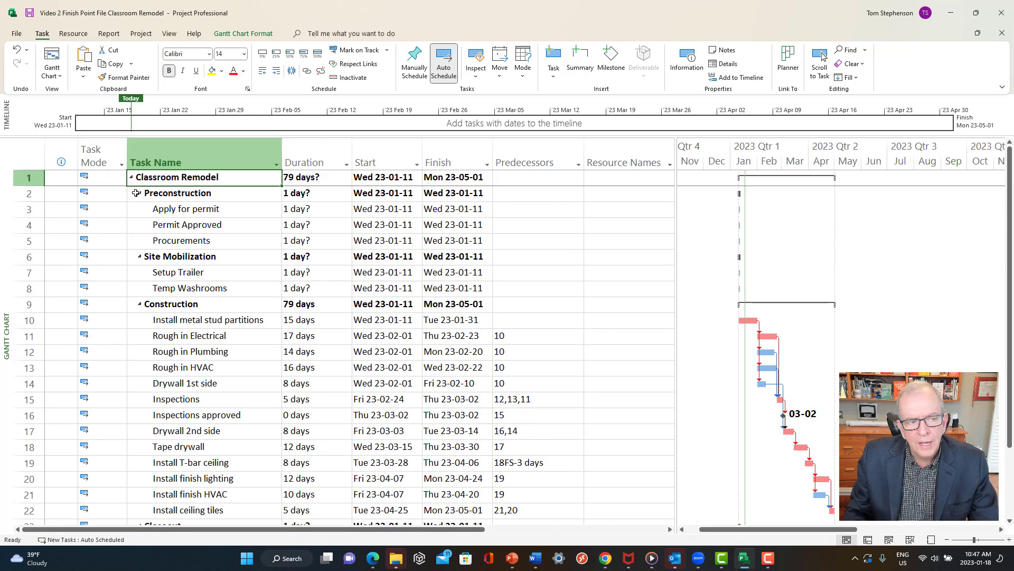
Collapse the subtasks of Preconstruction, Site Mobilization, Construction and Closeout.
{"action": "left_click", "coordinate": [140, 193]}
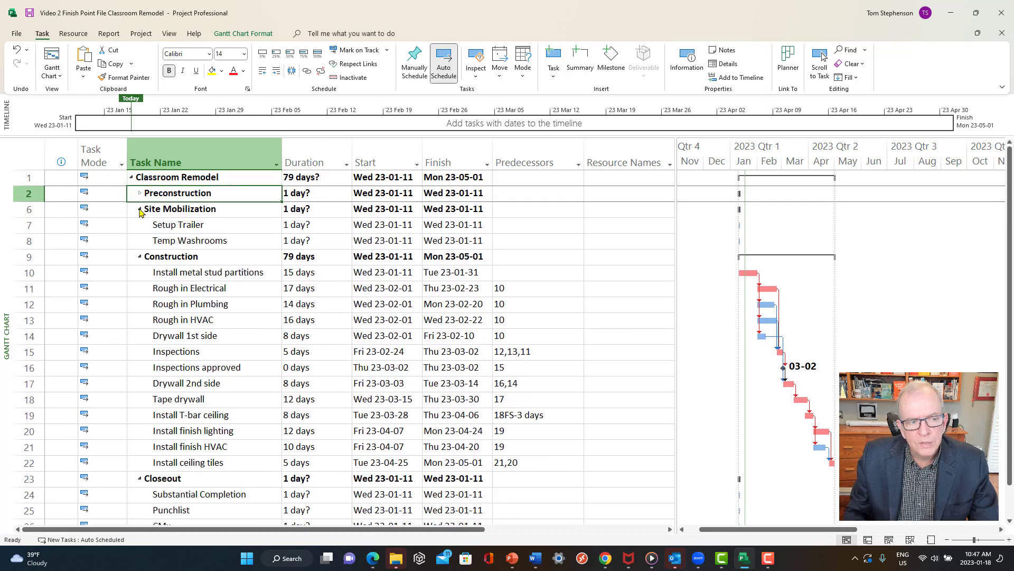
{"action": "left_click", "coordinate": [139, 210]}
{"action": "left_click", "coordinate": [140, 224]}
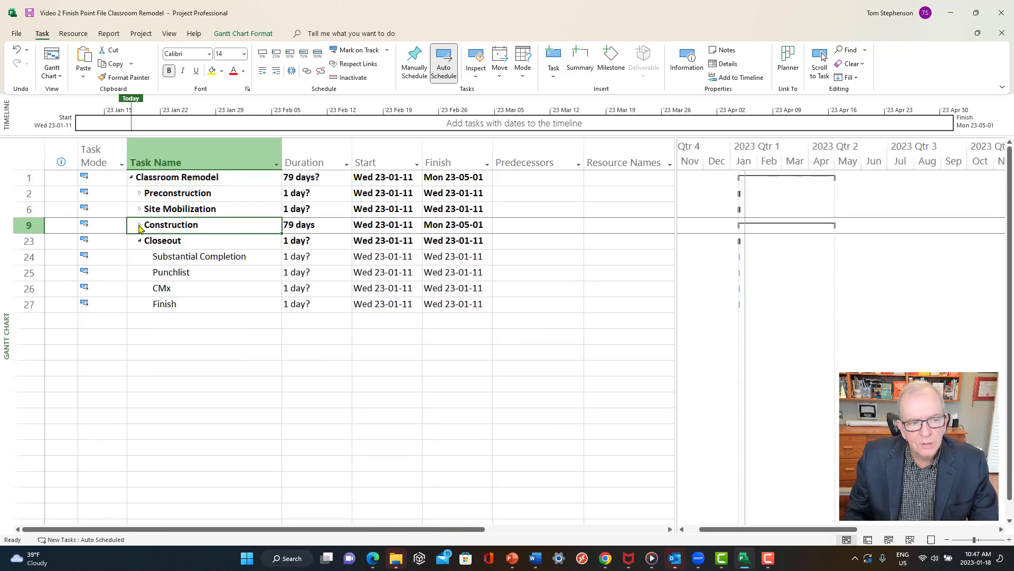
{"action": "left_click", "coordinate": [140, 241]}
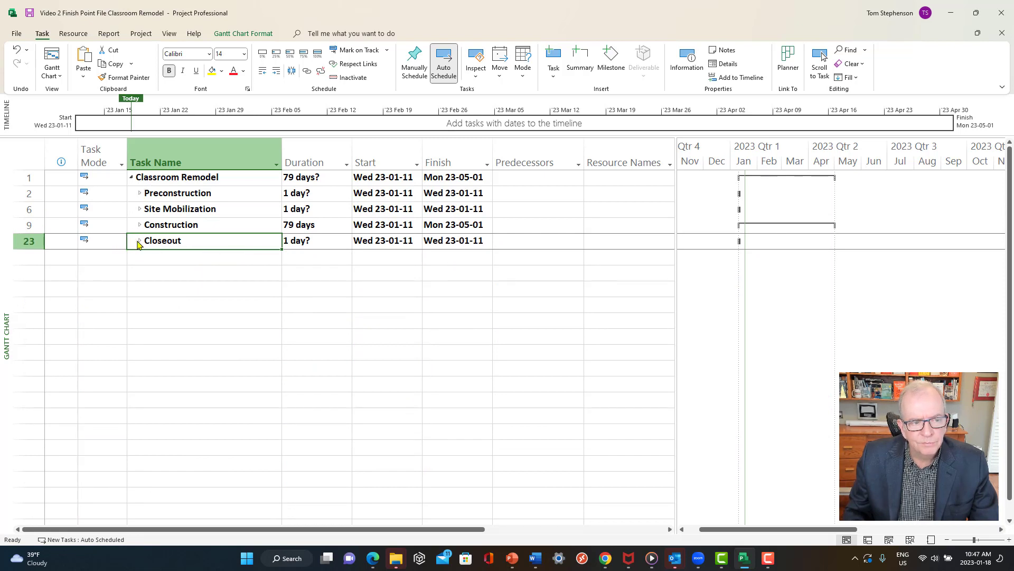
Expand the Closeout, Construction, Site Mobilization and Preconstruction phases to show their subtasks again.
{"action": "left_click", "coordinate": [139, 241]}
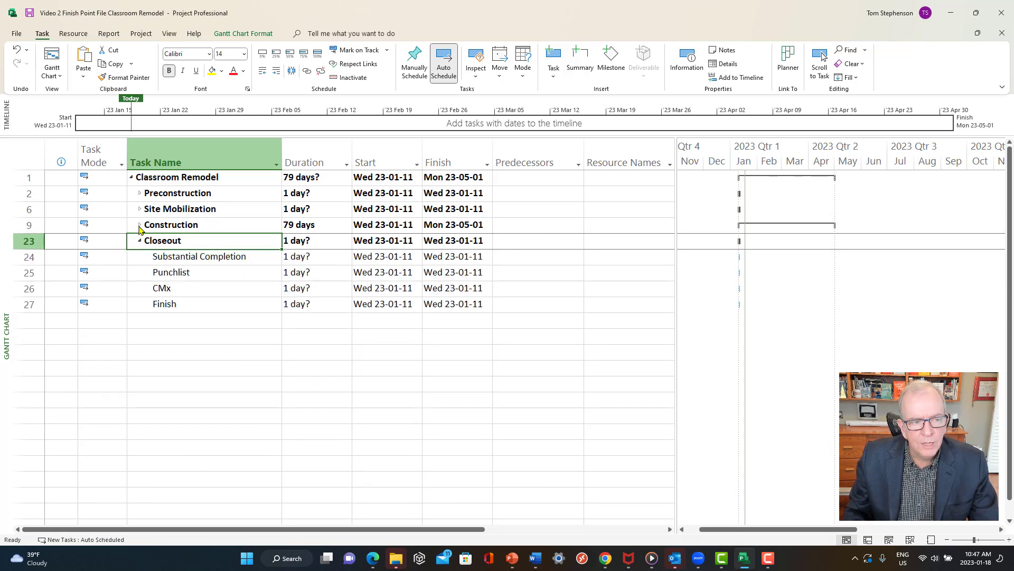
{"action": "left_click", "coordinate": [140, 225]}
{"action": "left_click", "coordinate": [140, 209]}
{"action": "left_click", "coordinate": [140, 193]}
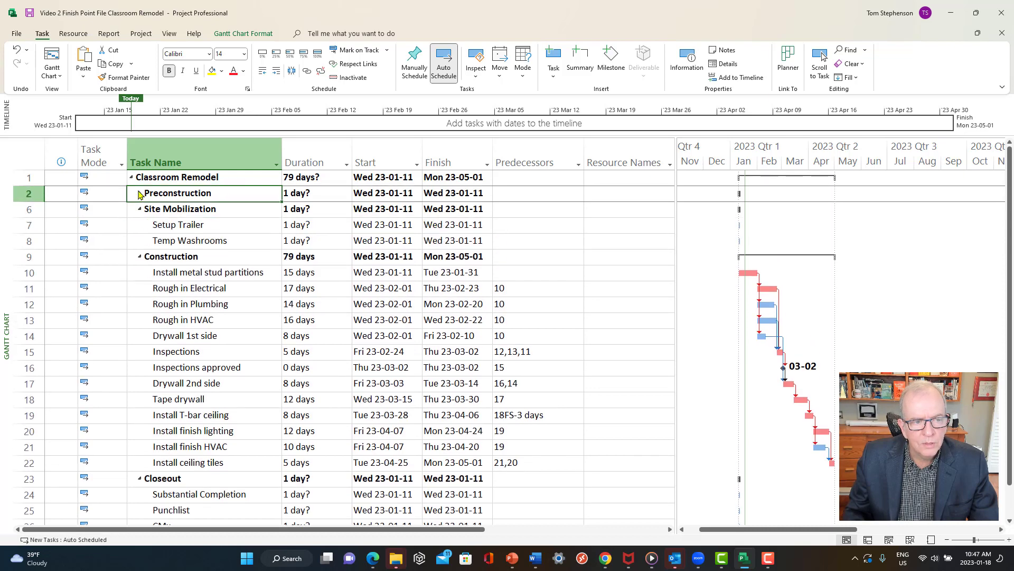
{"action": "left_click", "coordinate": [140, 193]}
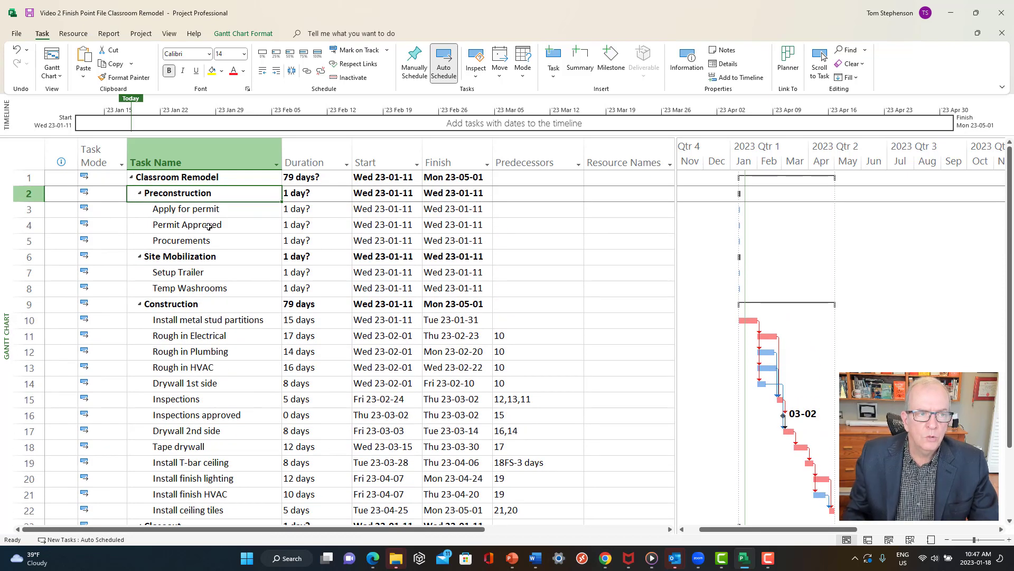
Display the schedule outline at Level 1, followed by Level 2.
{"action": "left_click", "coordinate": [168, 35]}
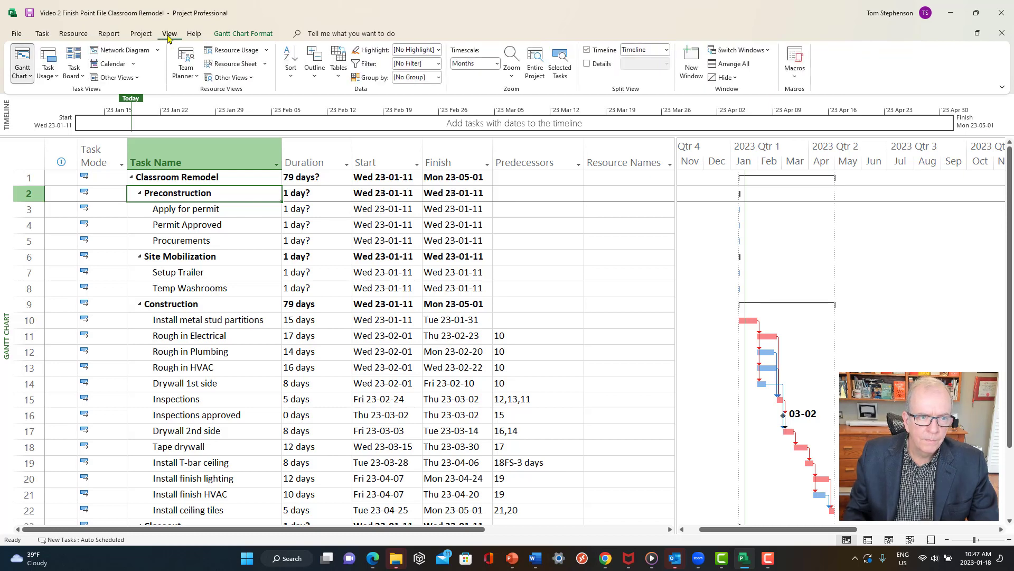
{"action": "left_click", "coordinate": [317, 79]}
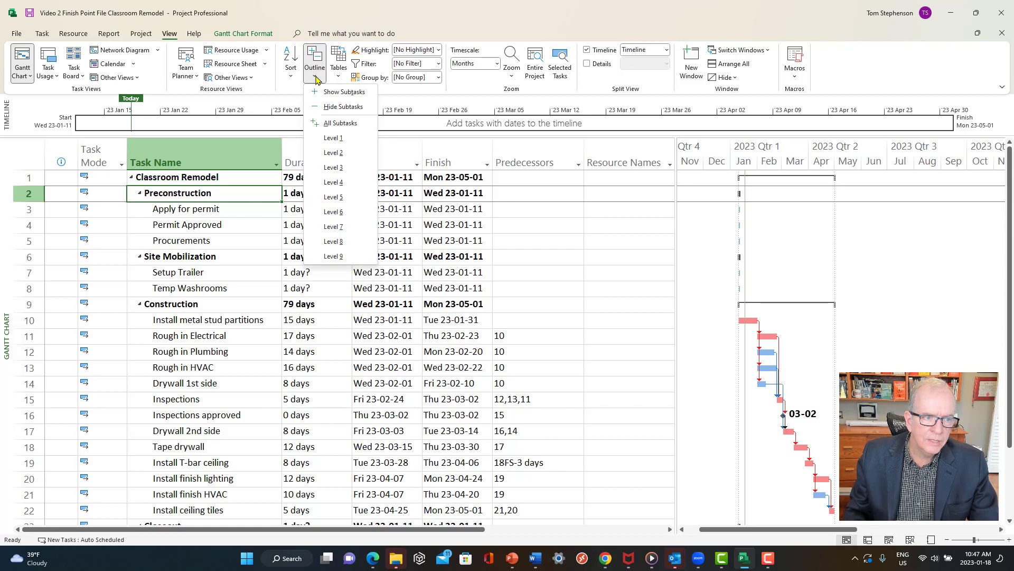
{"action": "left_click", "coordinate": [327, 140]}
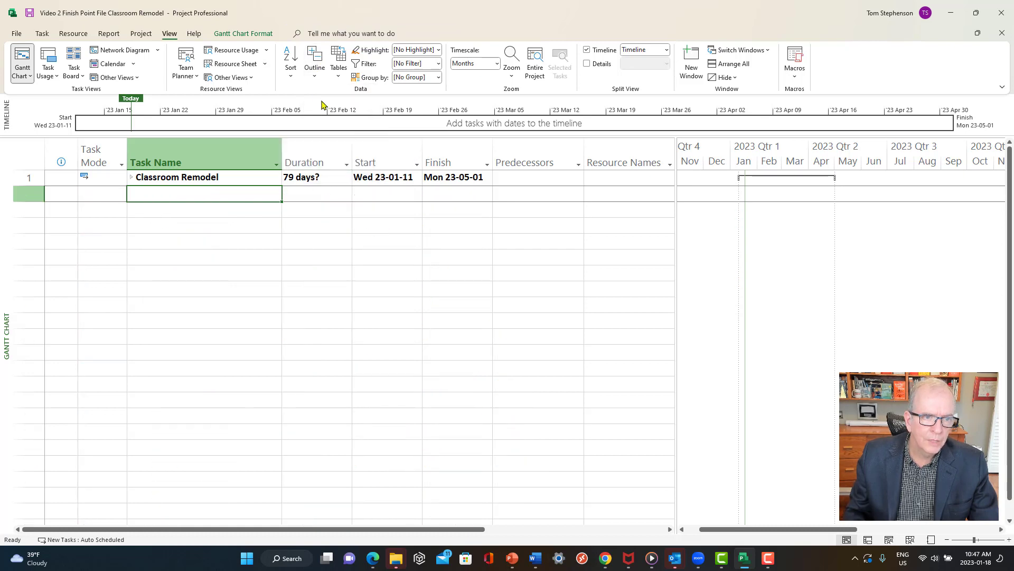
{"action": "left_click", "coordinate": [314, 80]}
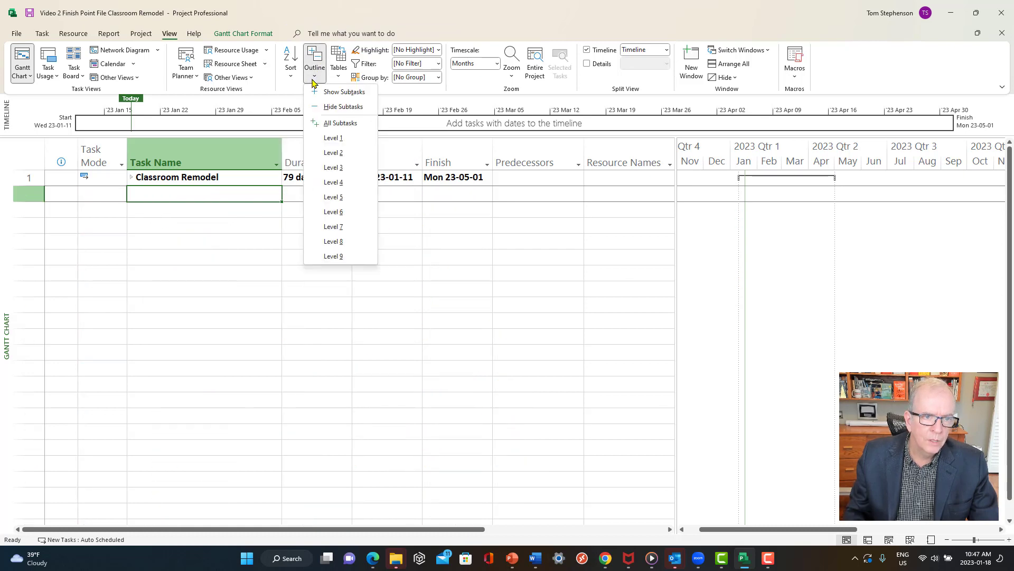
{"action": "left_click", "coordinate": [328, 154]}
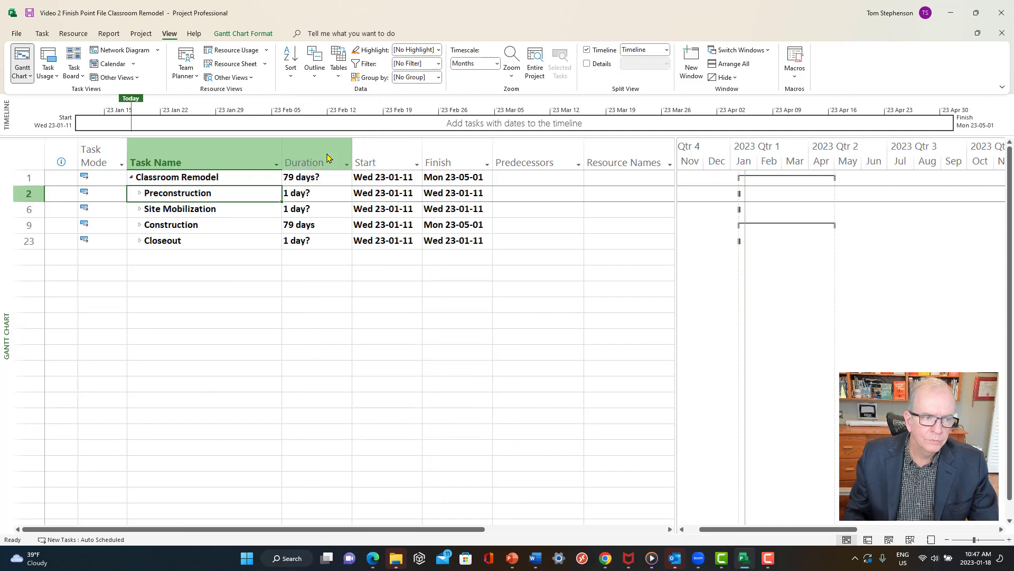
Display the schedule outline down to Level 3.
{"action": "left_click", "coordinate": [315, 76]}
{"action": "left_click", "coordinate": [326, 168]}
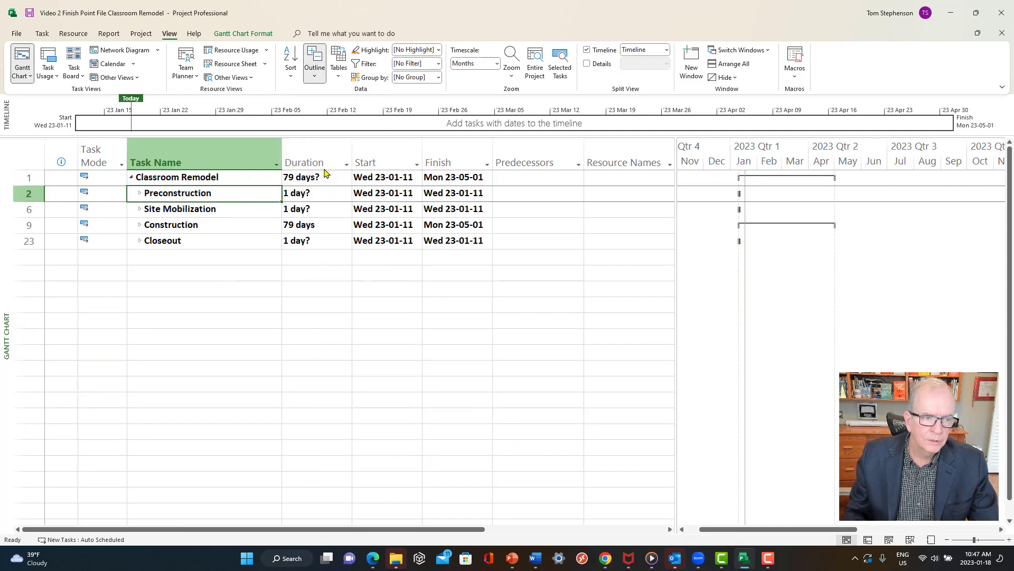
{"action": "left_click", "coordinate": [316, 79]}
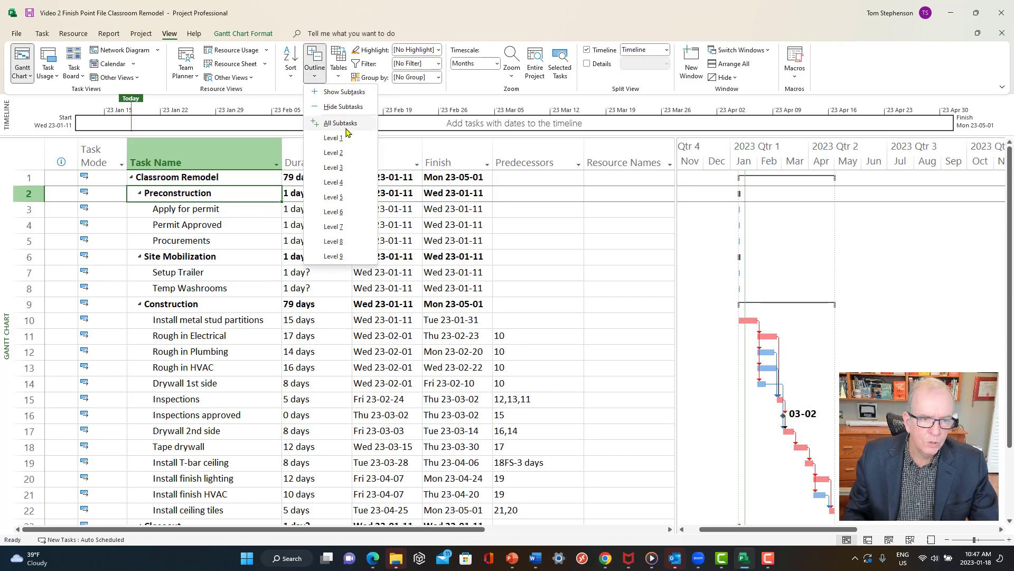
{"action": "left_click", "coordinate": [243, 266]}
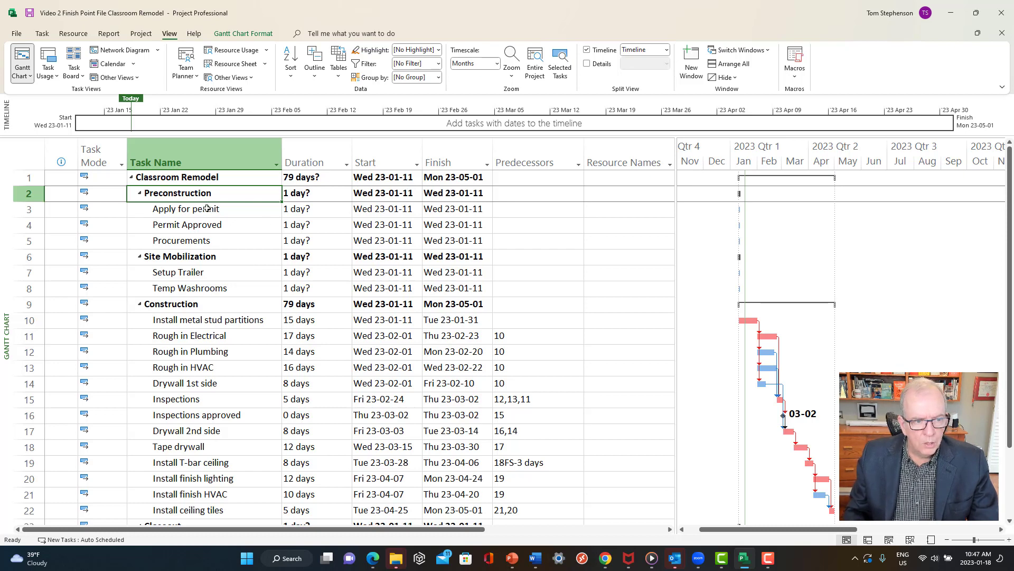
Set the durations of Apply for permit to 20 days, Permit Approved to 0 days and Procurements to 10 days.
{"action": "left_click", "coordinate": [321, 208]}
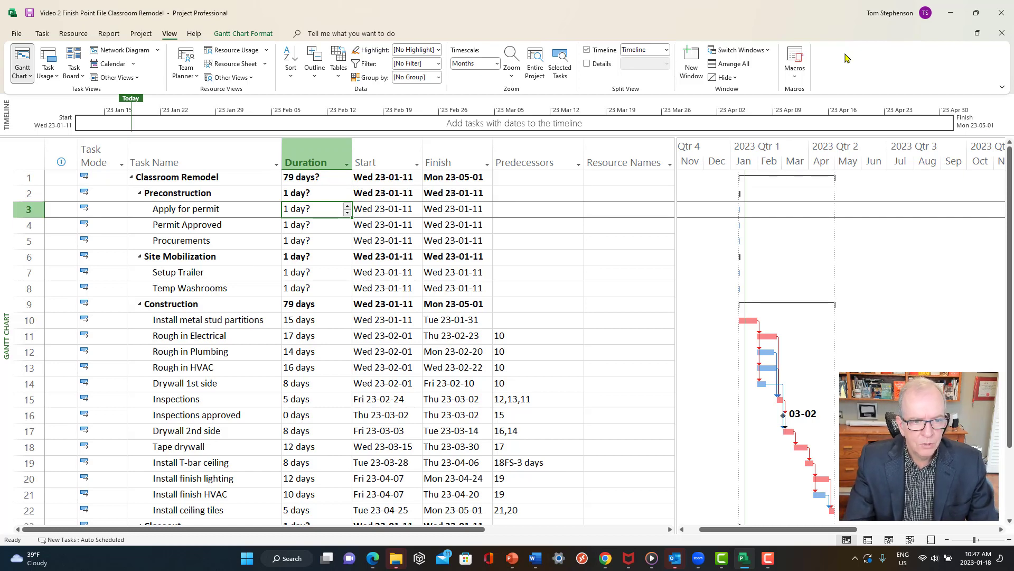
{"action": "type", "text": "1"}
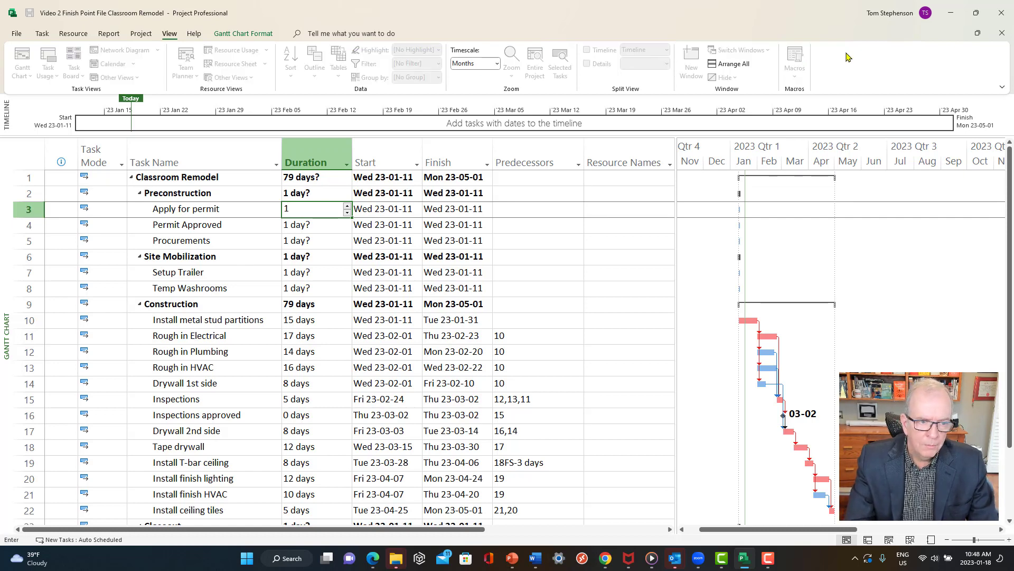
{"action": "key", "text": "BackSpace"}
{"action": "key", "text": "Return"}
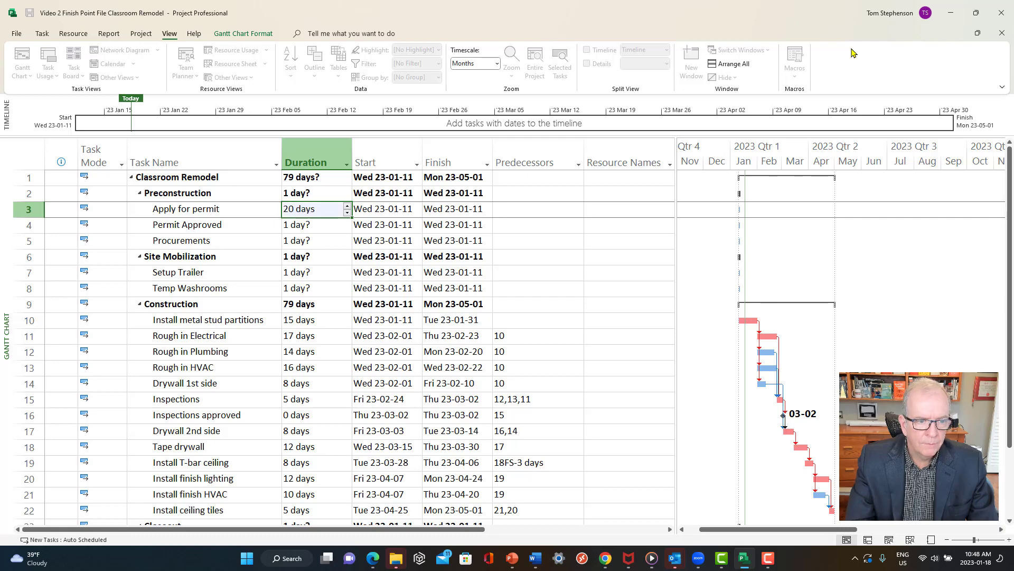
{"action": "type", "text": "0"}
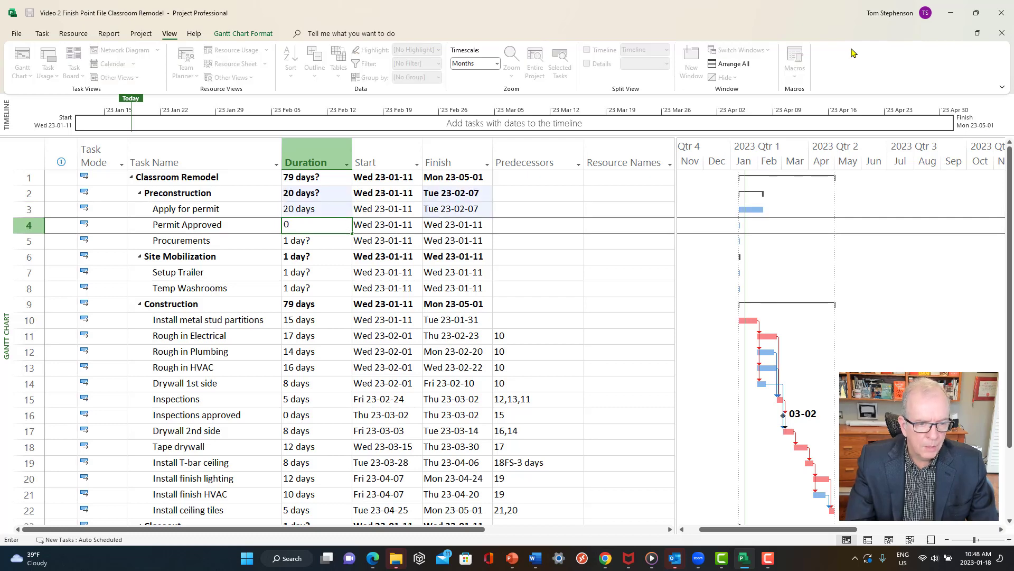
{"action": "key", "text": "Return"}
{"action": "type", "text": "10"}
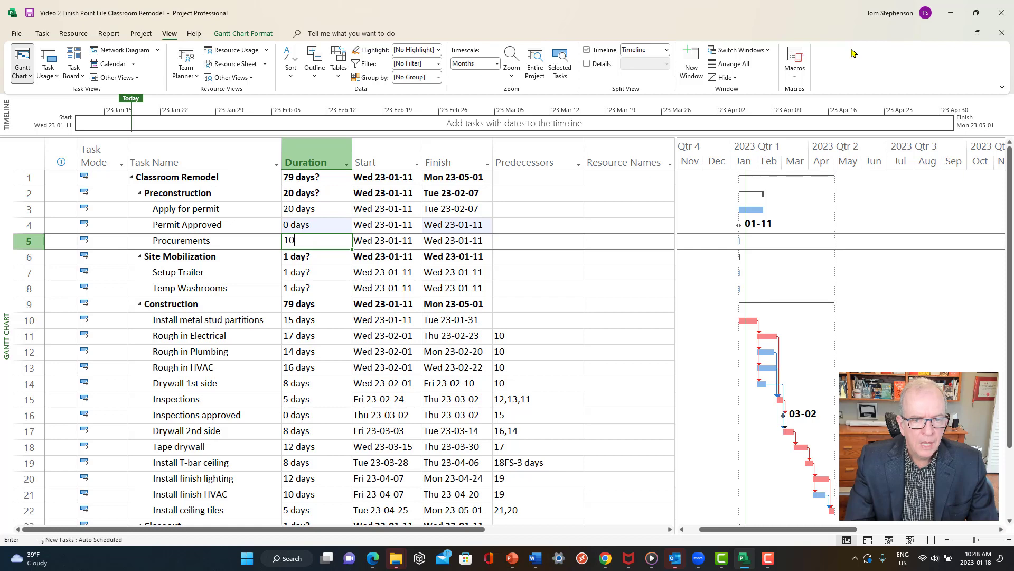
{"action": "key", "text": "Return"}
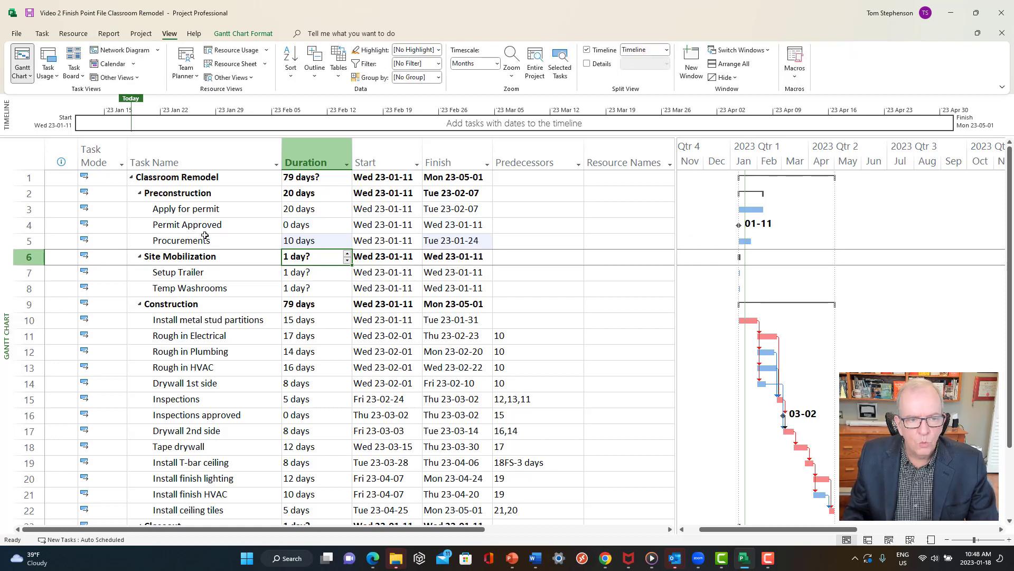
Insert a new task named Start above Apply for permit in the Preconstruction phase.
{"action": "left_click", "coordinate": [26, 211]}
{"action": "right_click", "coordinate": [27, 211]}
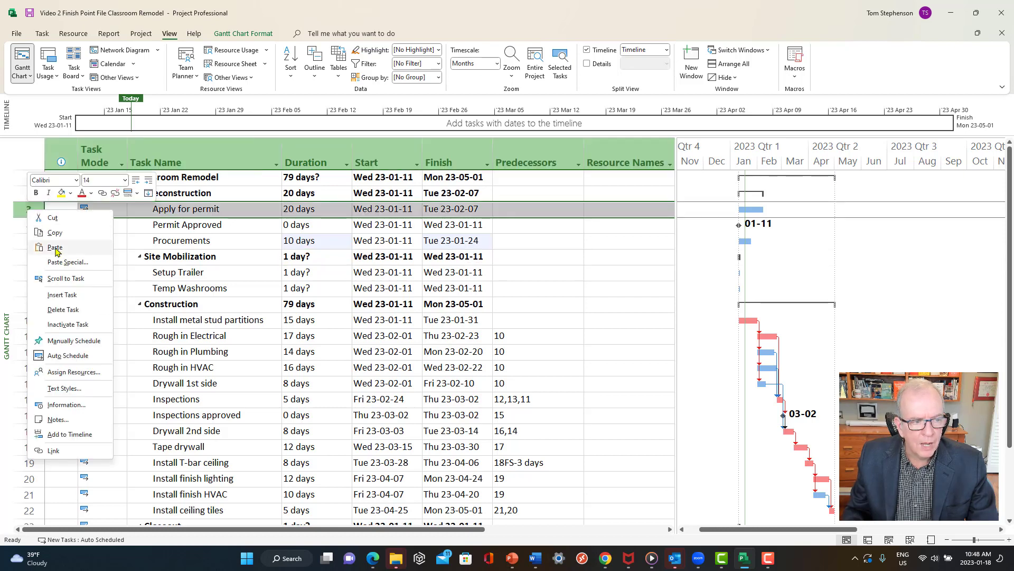
{"action": "left_click", "coordinate": [62, 295]}
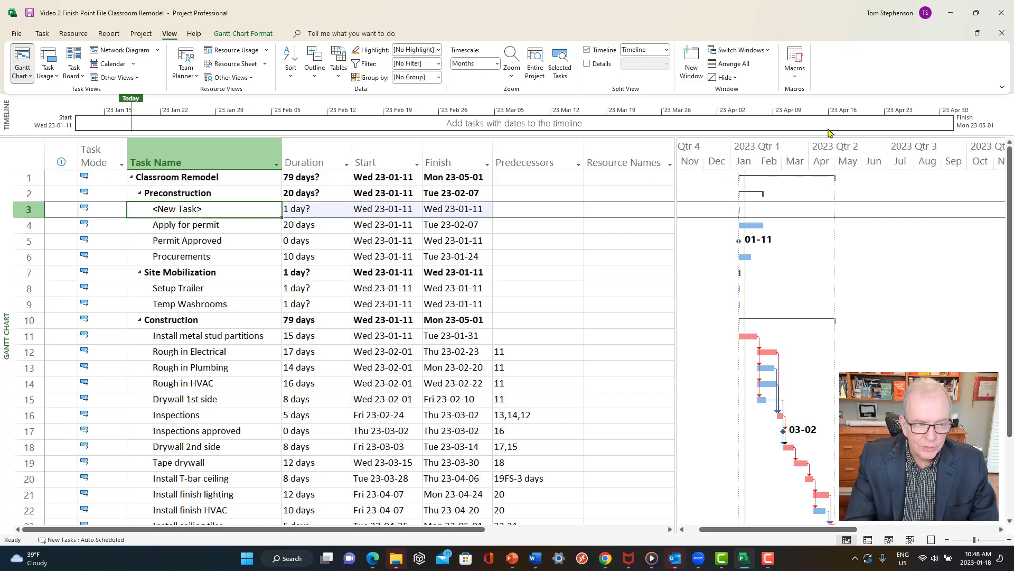
{"action": "type", "text": "Sta"}
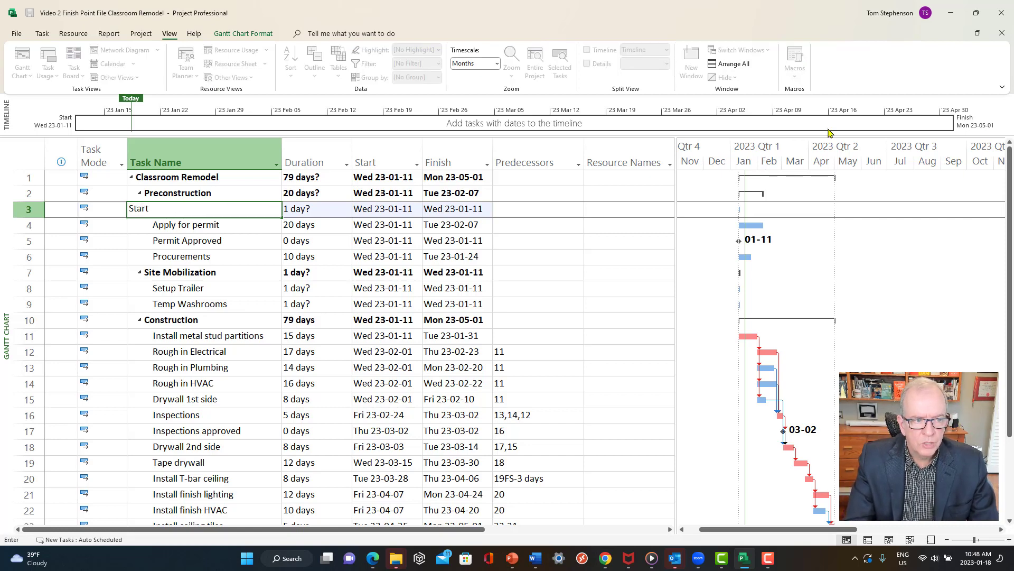
{"action": "type", "text": "rt"}
{"action": "key", "text": "Return"}
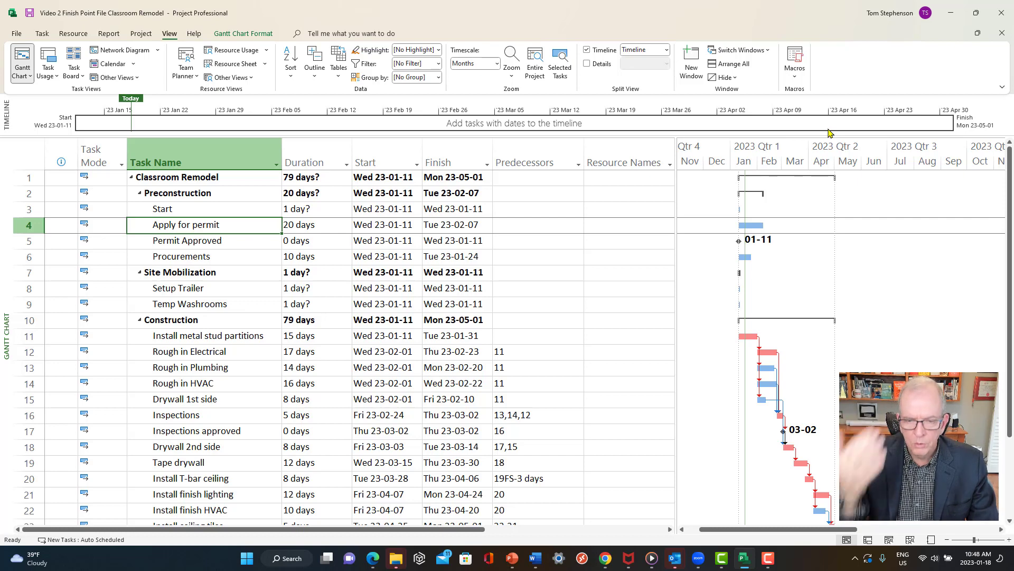
Set the duration of the Start task to 0 days.
{"action": "left_click", "coordinate": [322, 210]}
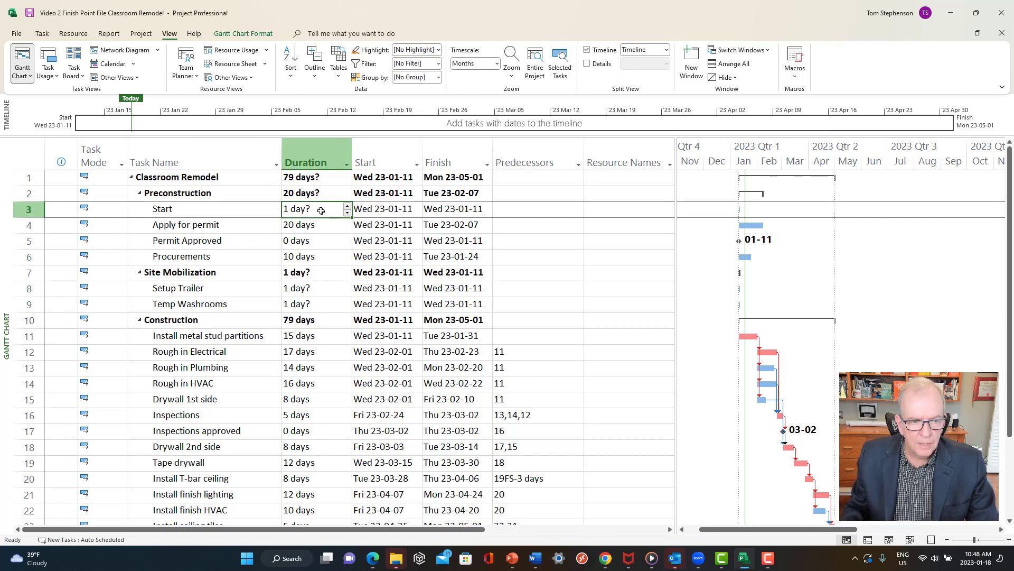
{"action": "type", "text": "0"}
{"action": "key", "text": "Return"}
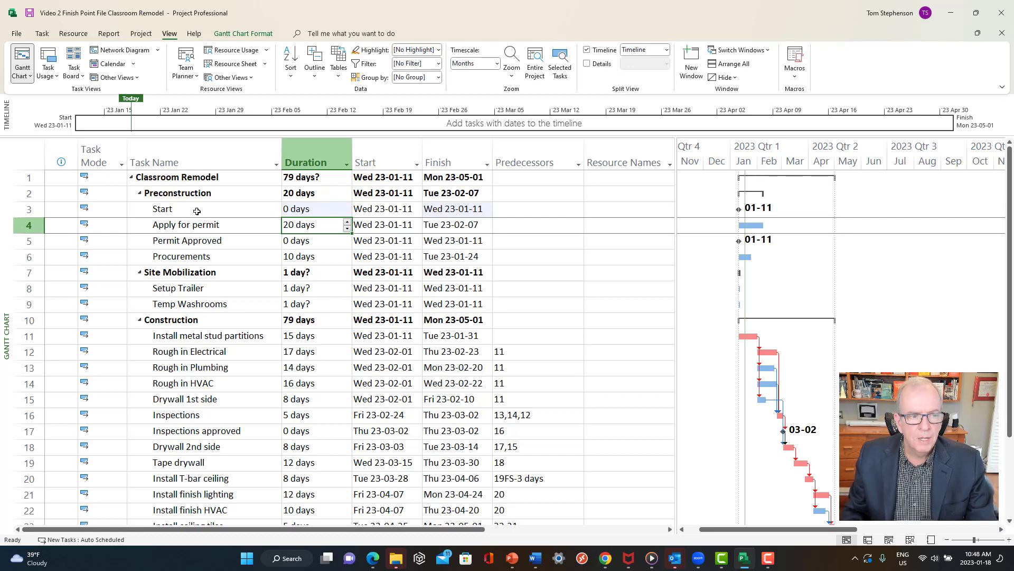
Link the four Preconstruction tasks from Start through Procurements in sequence.
{"action": "left_click_drag", "start_coordinate": [25, 210], "coordinate": [25, 260]}
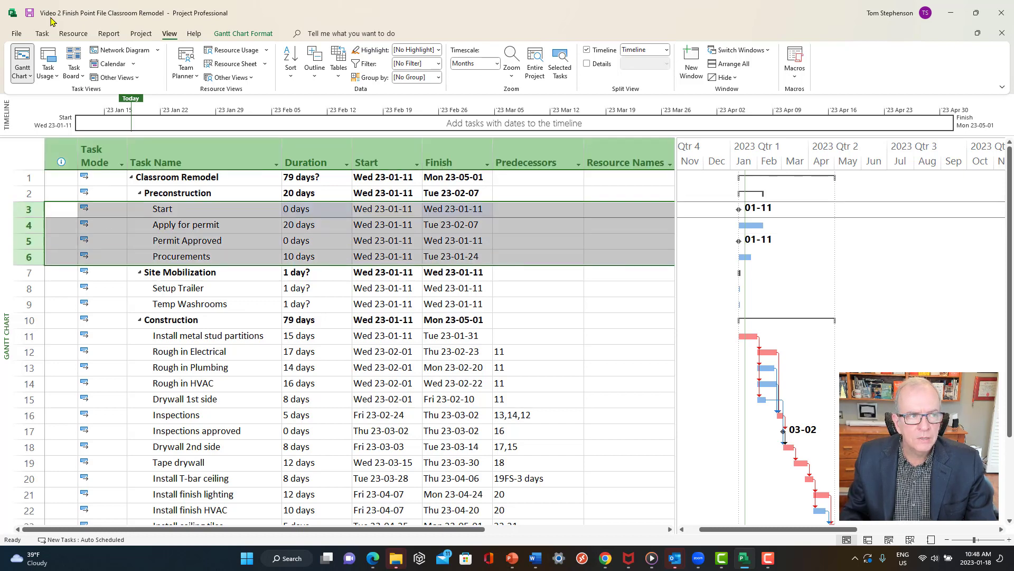
{"action": "left_click", "coordinate": [42, 35]}
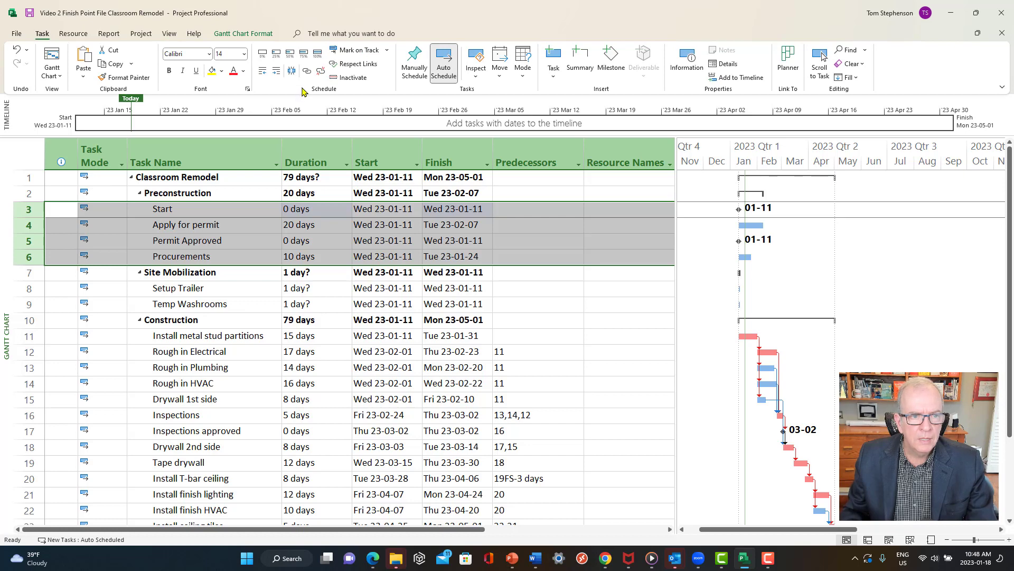
{"action": "left_click", "coordinate": [307, 72]}
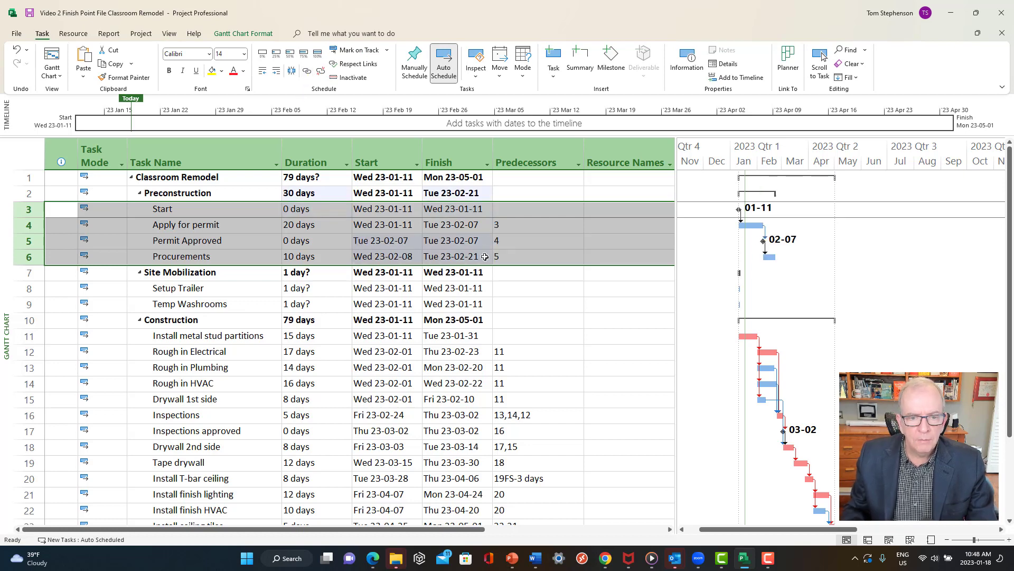
Enter task 6 as the predecessor of the Site Mobilization summary task.
{"action": "left_click", "coordinate": [511, 272]}
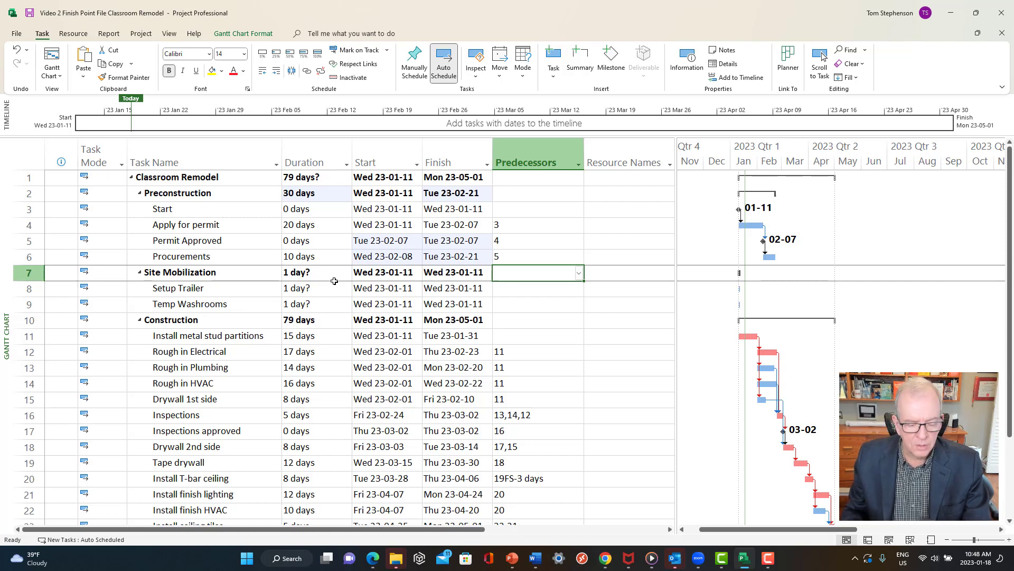
{"action": "key", "text": "Return"}
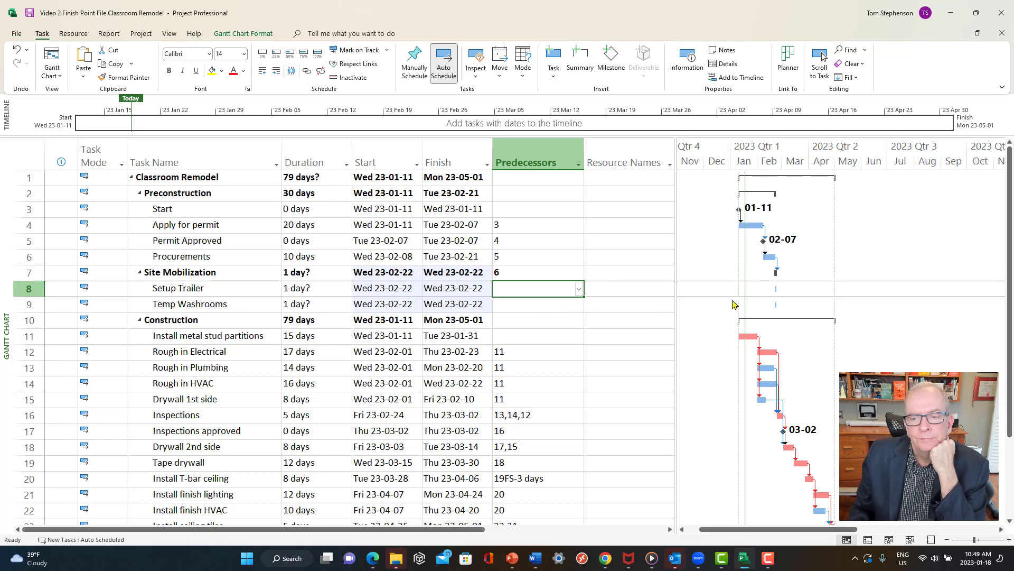
Set the durations of Setup Trailer to 2 days and Temp Washrooms to 1 day, and link the two tasks in sequence.
{"action": "left_click", "coordinate": [322, 290]}
{"action": "left_click", "coordinate": [348, 286]}
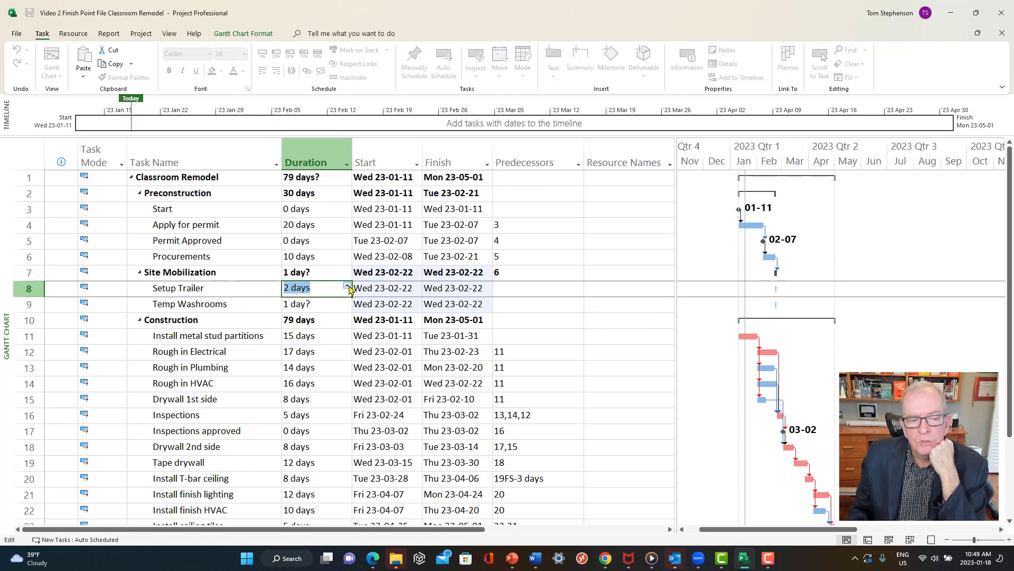
{"action": "left_click", "coordinate": [329, 304]}
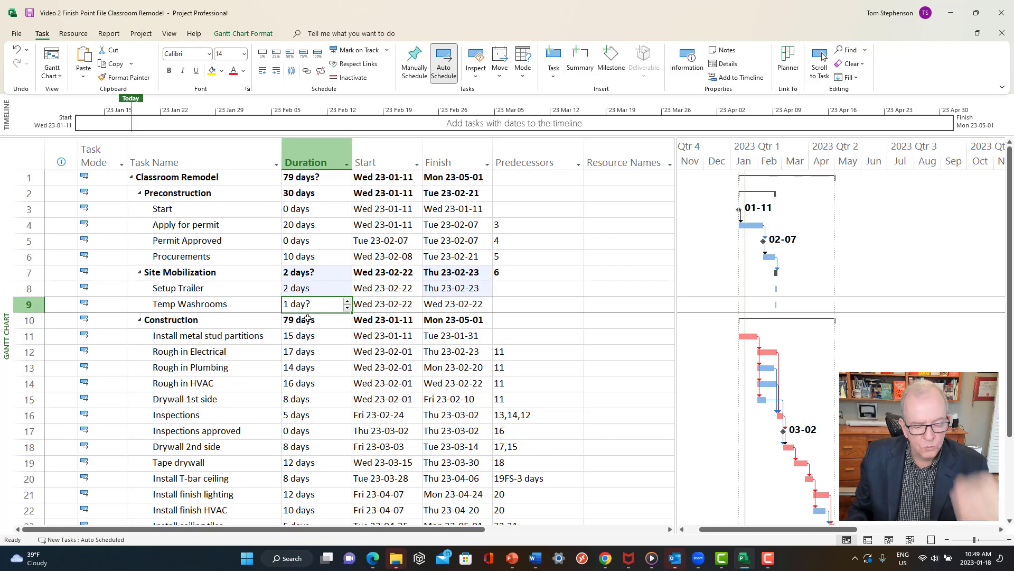
{"action": "type", "text": "1"}
{"action": "key", "text": "Return"}
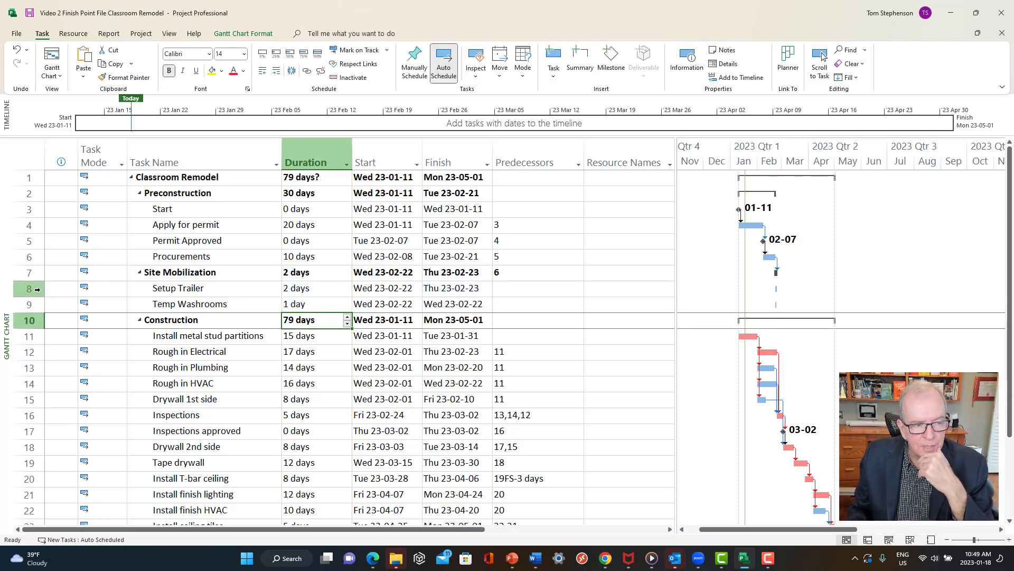
{"action": "left_click_drag", "start_coordinate": [37, 289], "coordinate": [29, 304]}
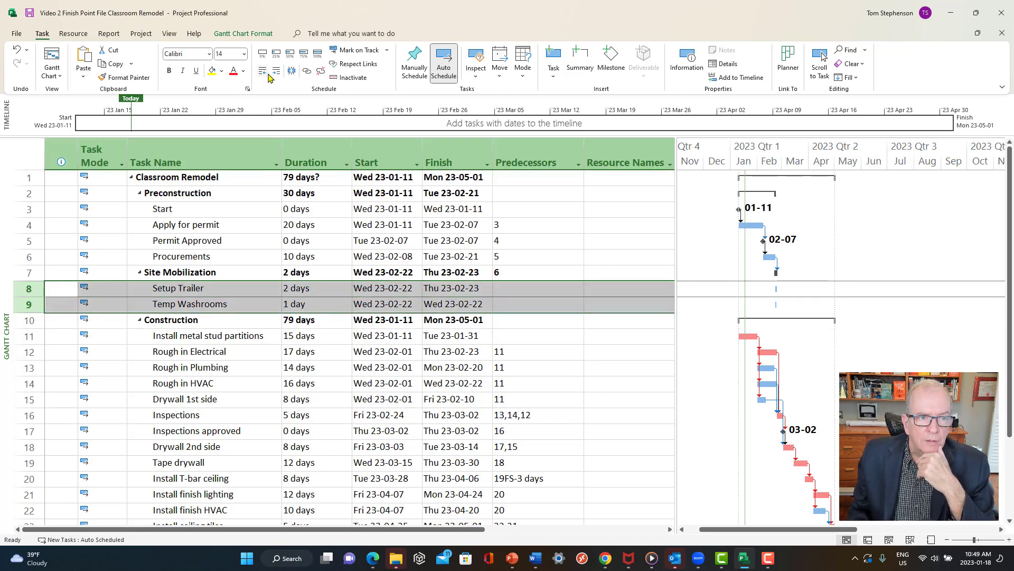
{"action": "left_click", "coordinate": [306, 76]}
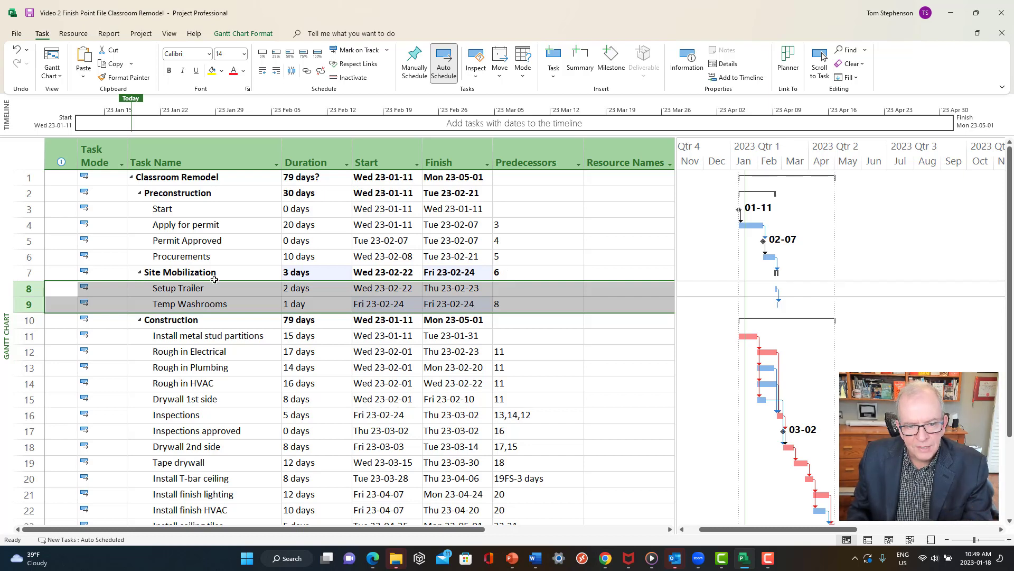
Remove the predecessor from the Site Mobilization summary task and enter 6 as the predecessor of Setup Trailer instead.
{"action": "left_click", "coordinate": [521, 273]}
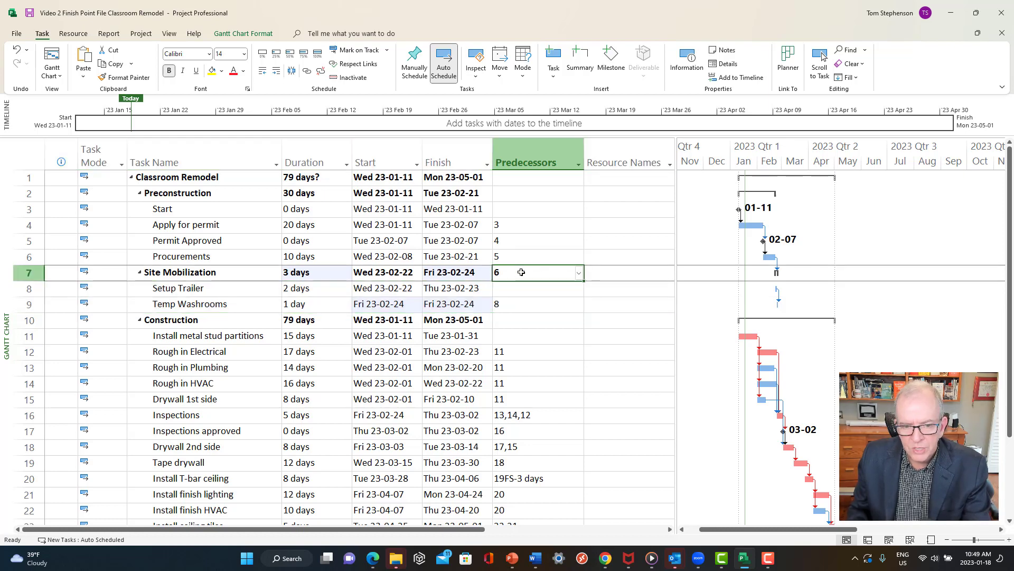
{"action": "key", "text": "BackSpace"}
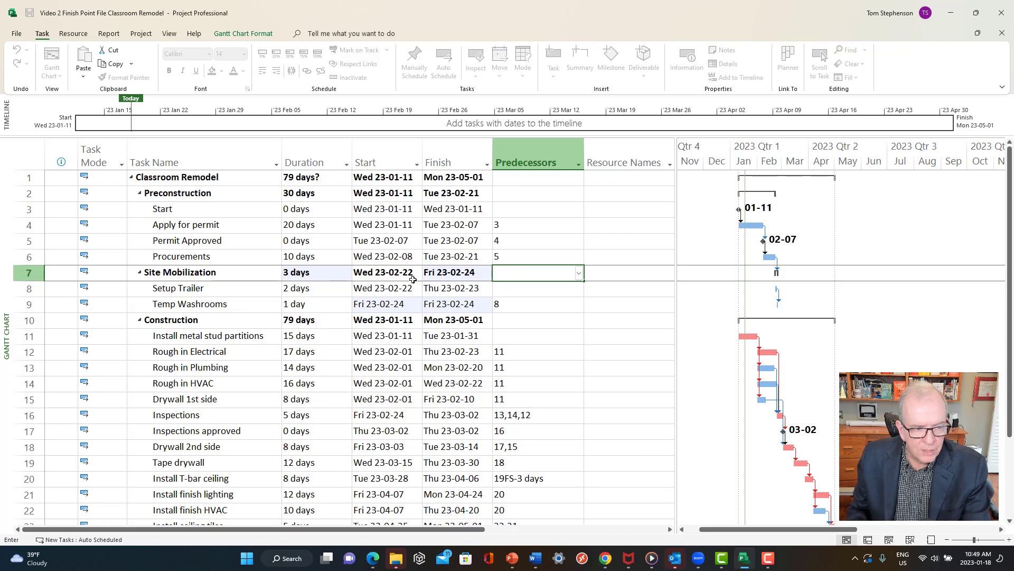
{"action": "key", "text": "Return"}
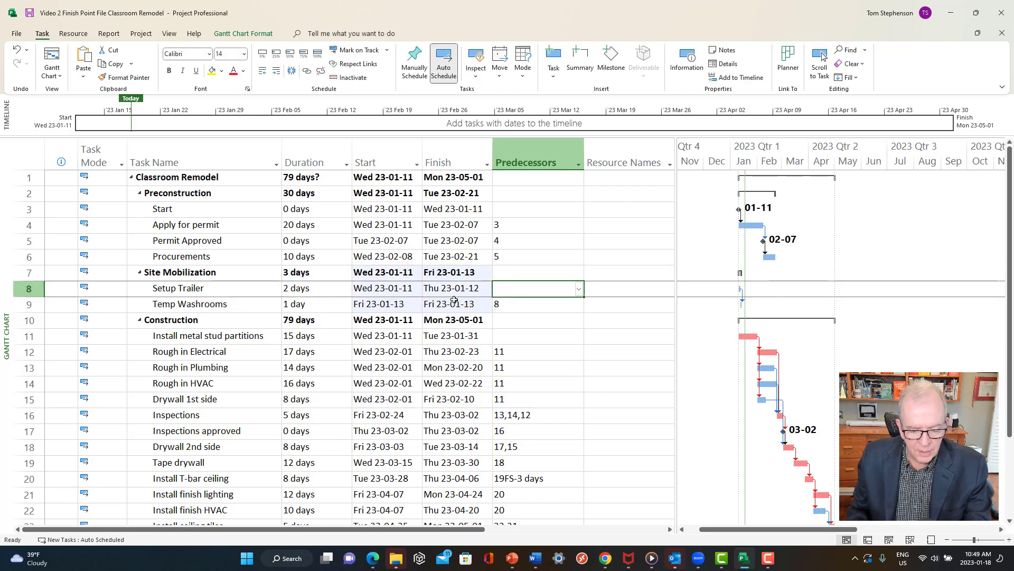
{"action": "type", "text": "6"}
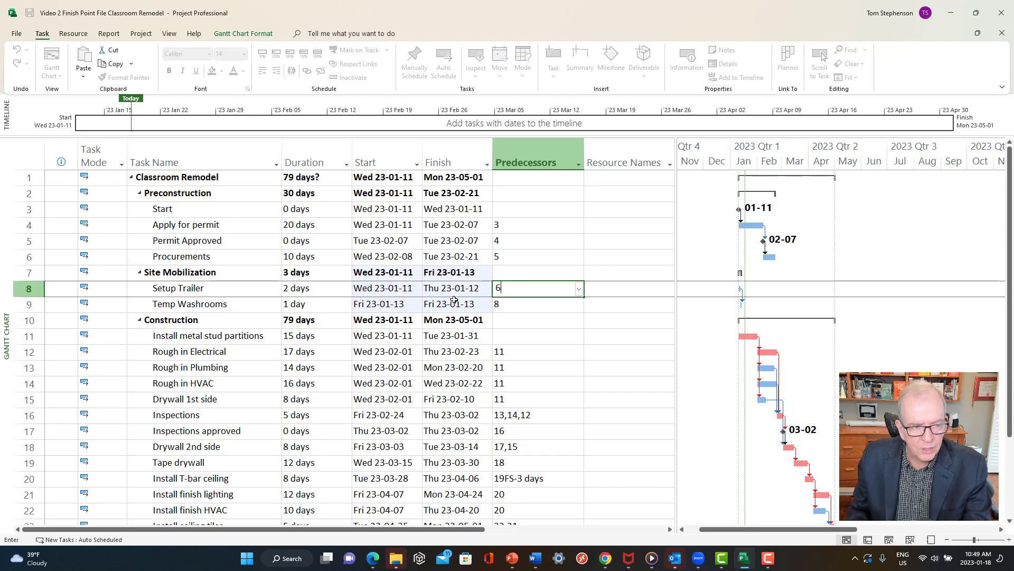
{"action": "key", "text": "Return"}
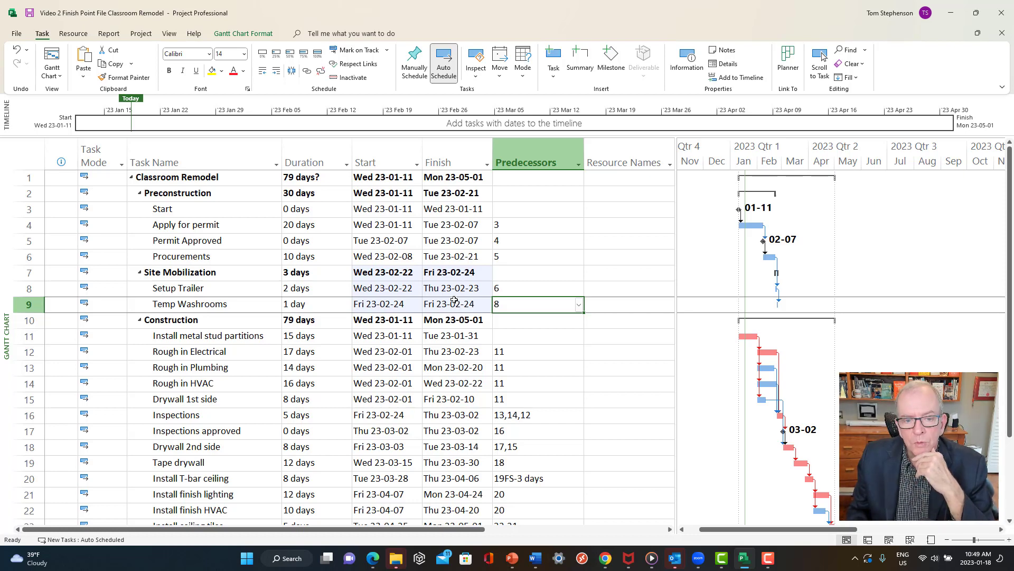
{"action": "left_click", "coordinate": [554, 279]}
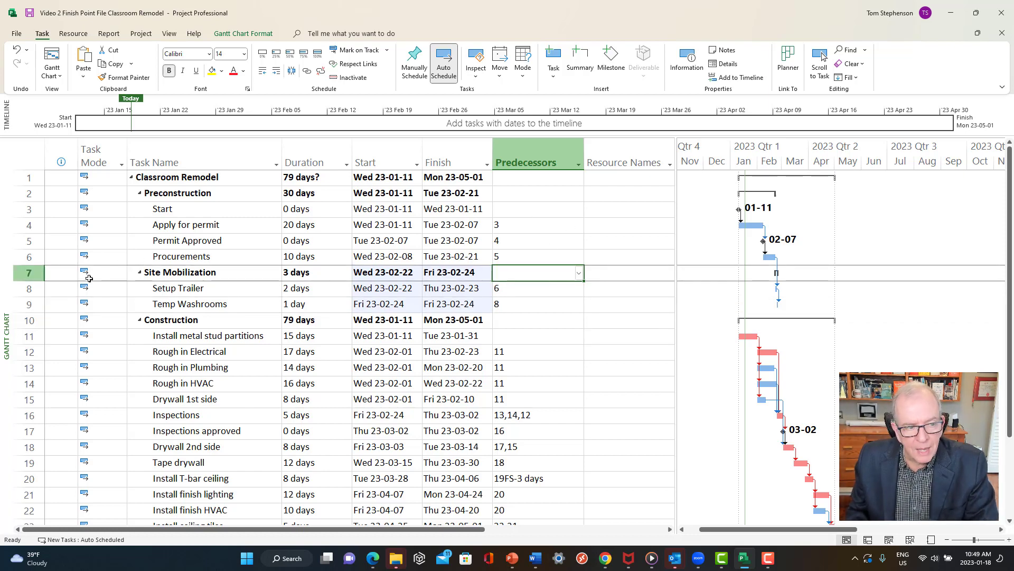
{"action": "left_click", "coordinate": [29, 274]}
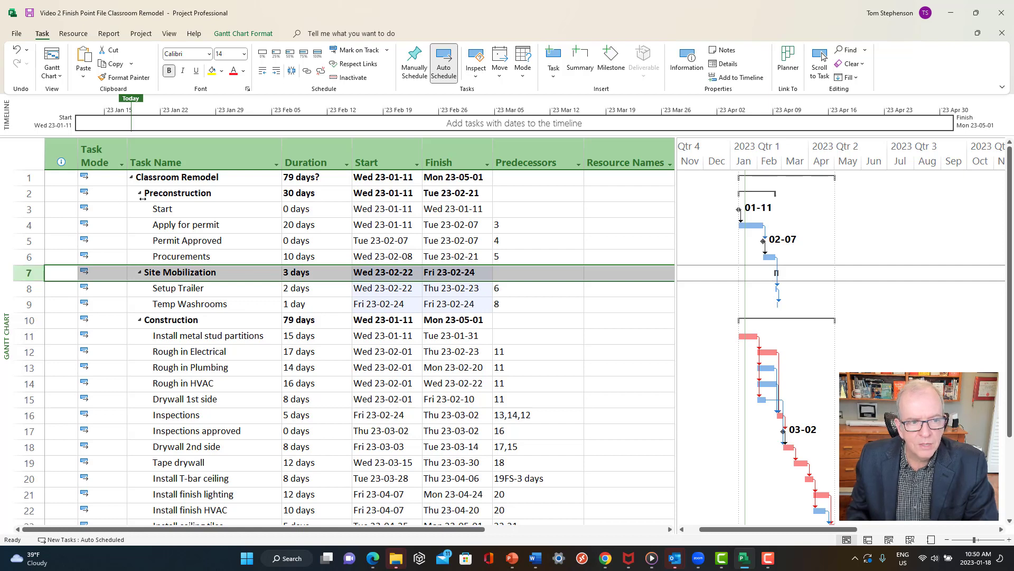
{"action": "left_click", "coordinate": [22, 196]}
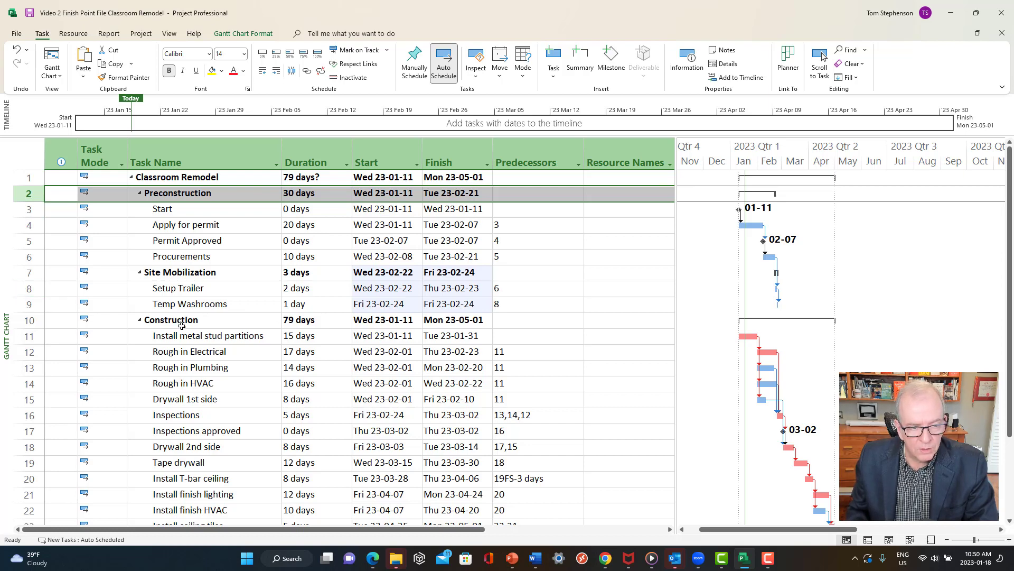
Enter task 9 as the predecessor of Install metal stud partitions in the Construction phase.
{"action": "left_click", "coordinate": [511, 341]}
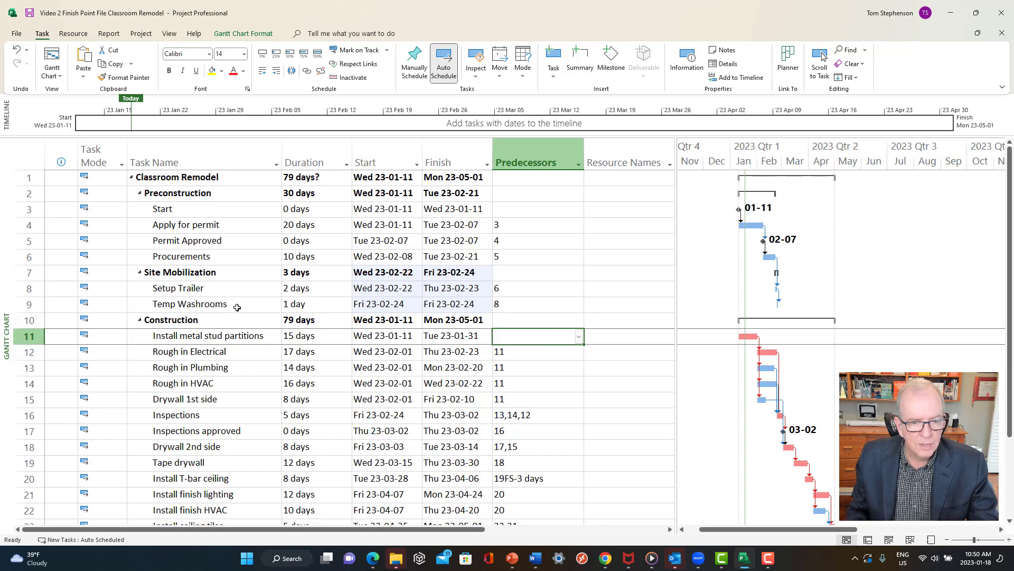
{"action": "type", "text": "9"}
{"action": "key", "text": "Return"}
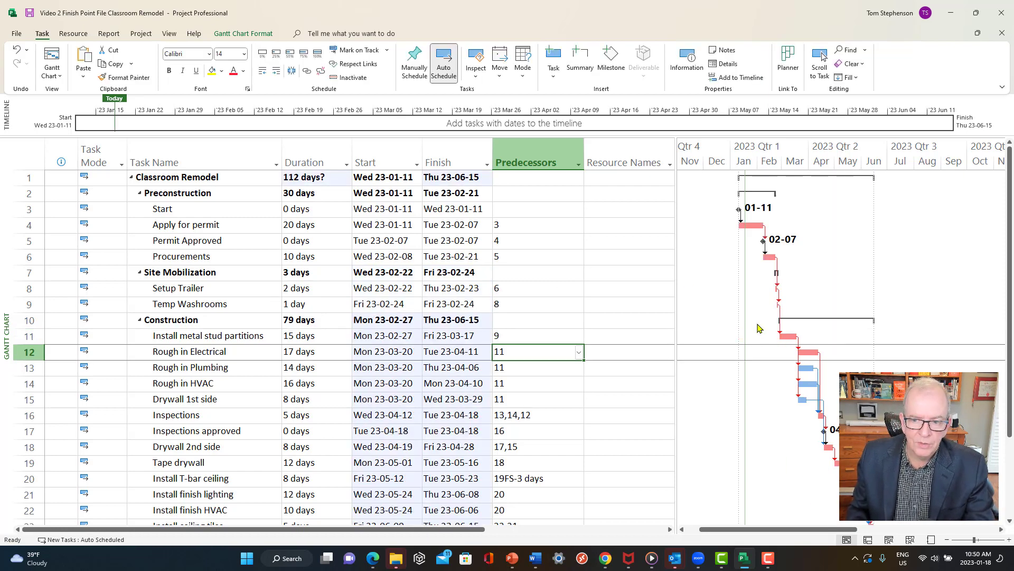
Review the durations of the Closeout tasks and of the Construction, Site Mobilization and Preconstruction summary tasks.
{"action": "scroll", "coordinate": [717, 307], "scroll_direction": "down", "scroll_amount": 4}
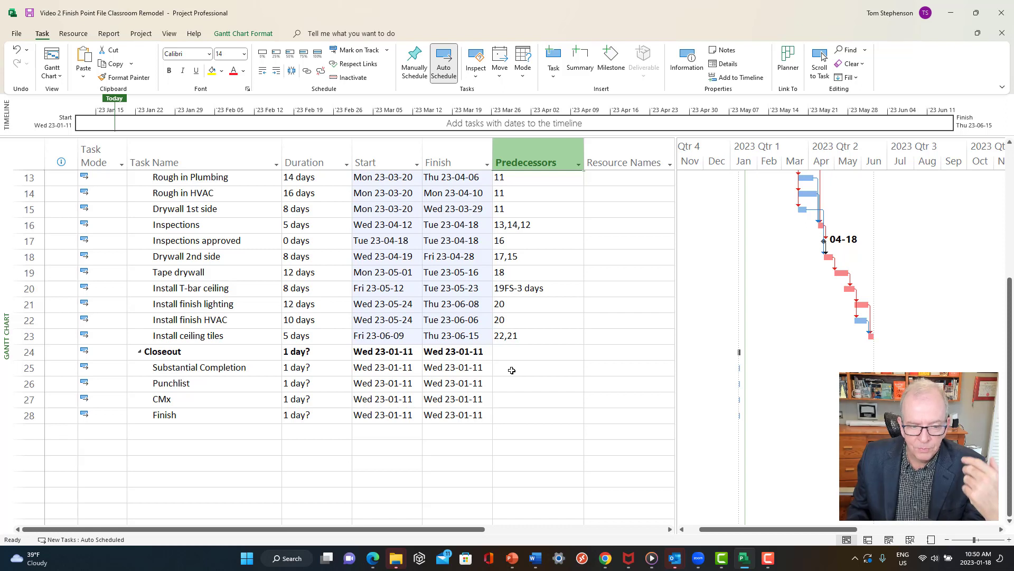
{"action": "left_click", "coordinate": [319, 370]}
{"action": "left_click", "coordinate": [313, 384]}
{"action": "left_click", "coordinate": [327, 405]}
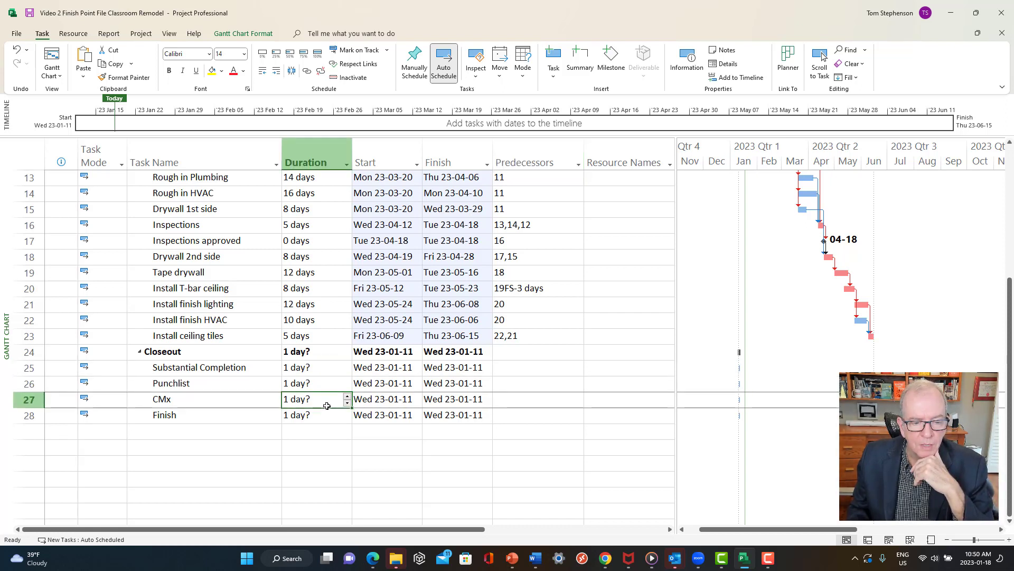
{"action": "left_click", "coordinate": [327, 413]}
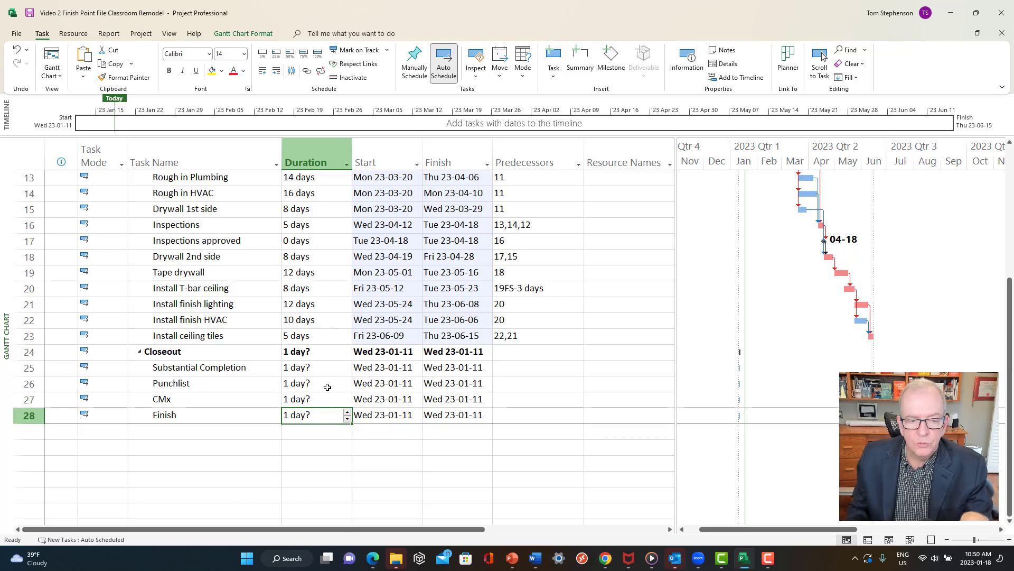
{"action": "scroll", "coordinate": [327, 387], "scroll_direction": "up", "scroll_amount": 3}
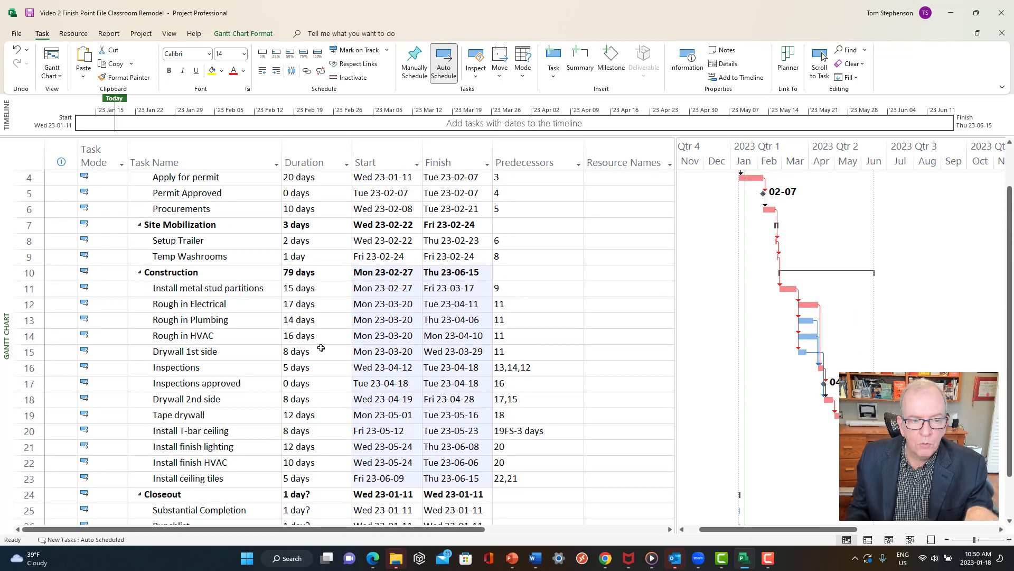
{"action": "left_click", "coordinate": [314, 272]}
{"action": "left_click", "coordinate": [314, 226]}
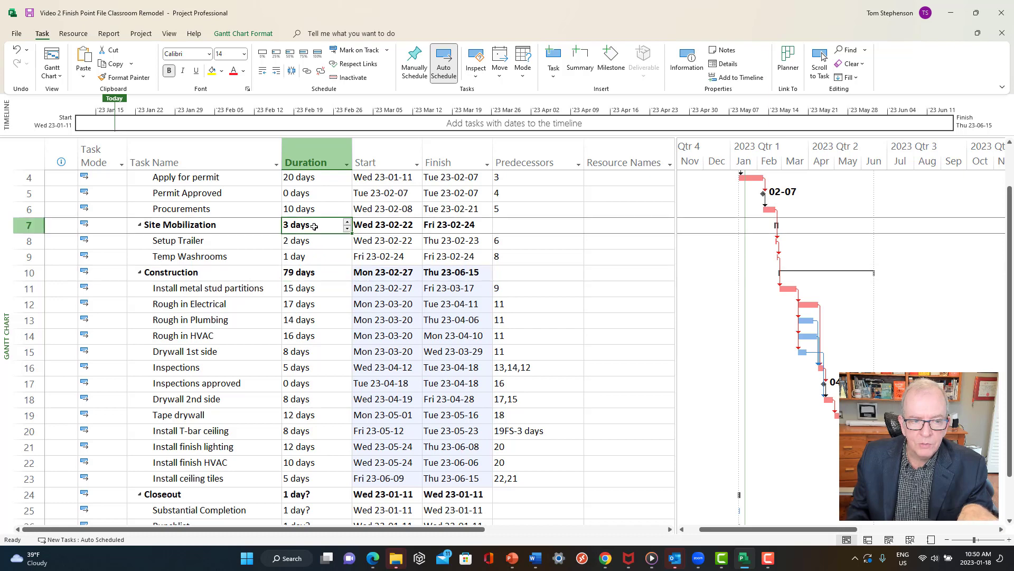
{"action": "scroll", "coordinate": [314, 226], "scroll_direction": "up", "scroll_amount": 1}
{"action": "left_click", "coordinate": [314, 194]}
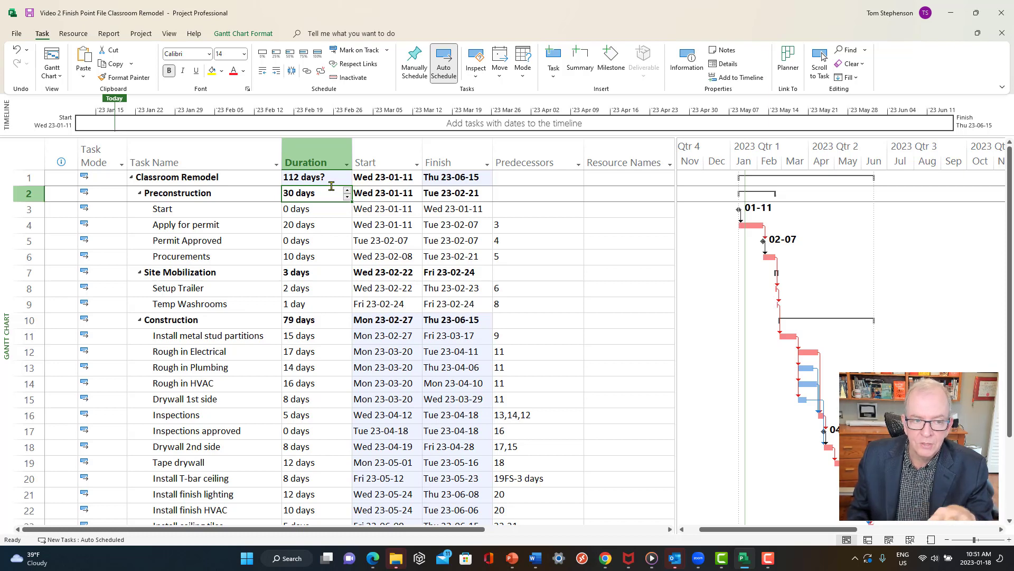
Set the duration of Substantial Completion in the Closeout phase to 0 days.
{"action": "scroll", "coordinate": [332, 186], "scroll_direction": "down", "scroll_amount": 3}
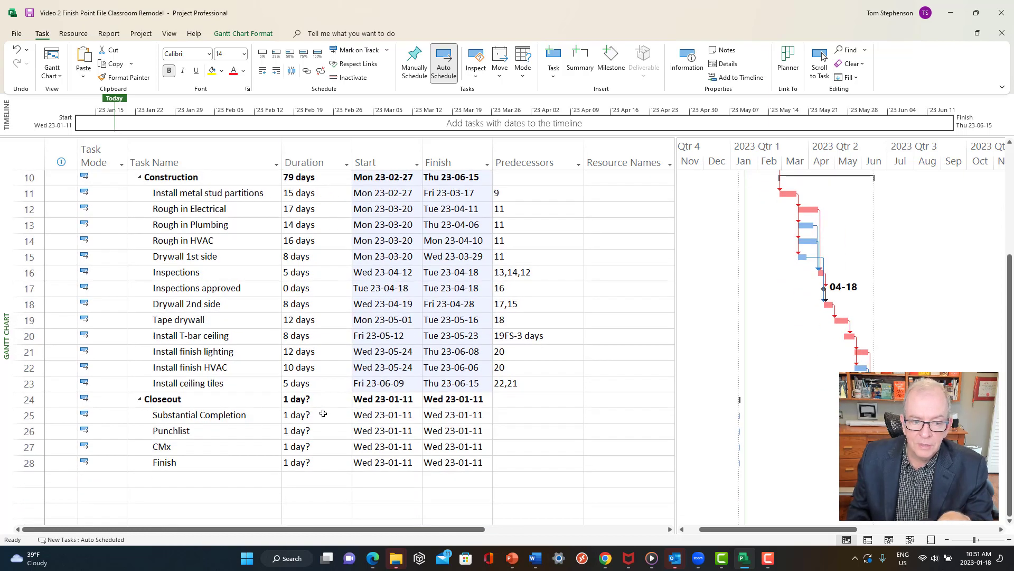
{"action": "left_click", "coordinate": [324, 414]}
{"action": "type", "text": "0"}
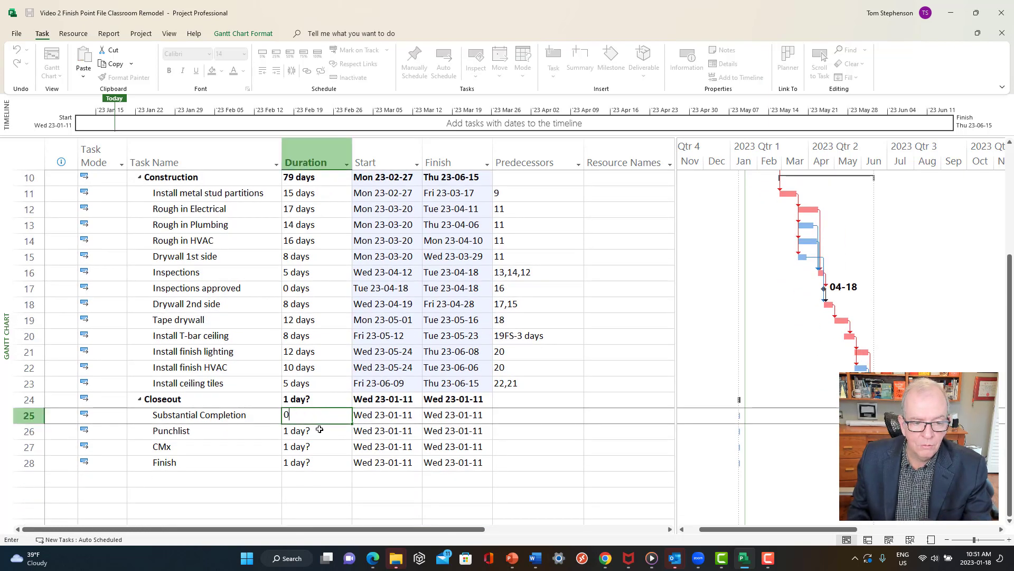
{"action": "key", "text": "Return"}
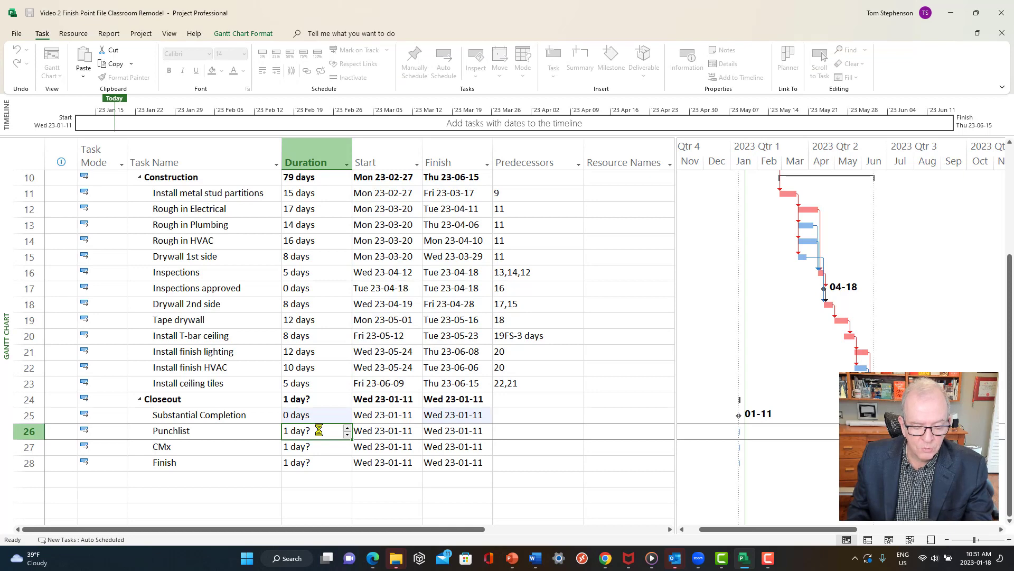
Set the Closeout task durations to 10 days for Punchlist, 8 days for CMx and 0 days for Finish.
{"action": "type", "text": "10"}
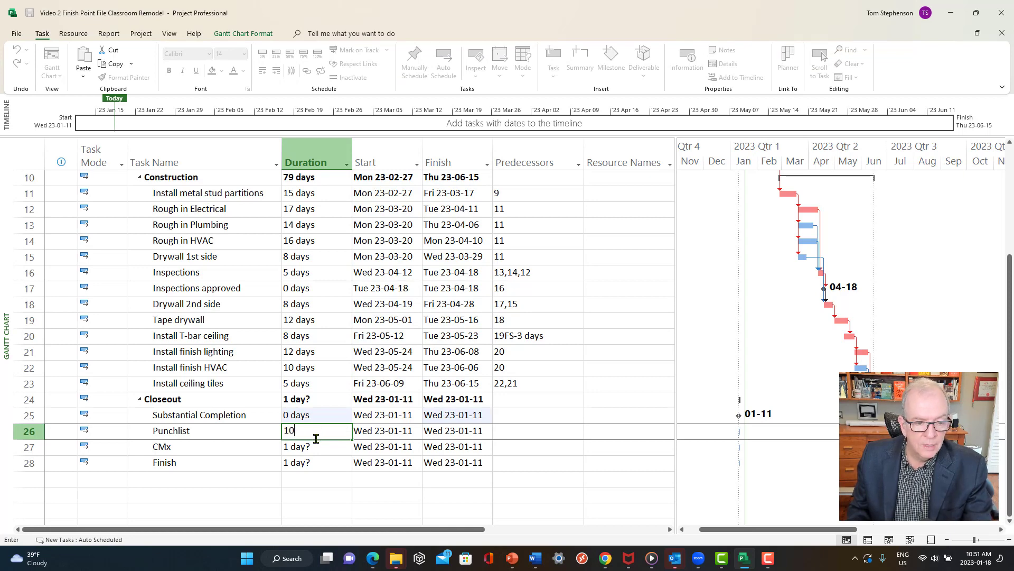
{"action": "key", "text": "Return"}
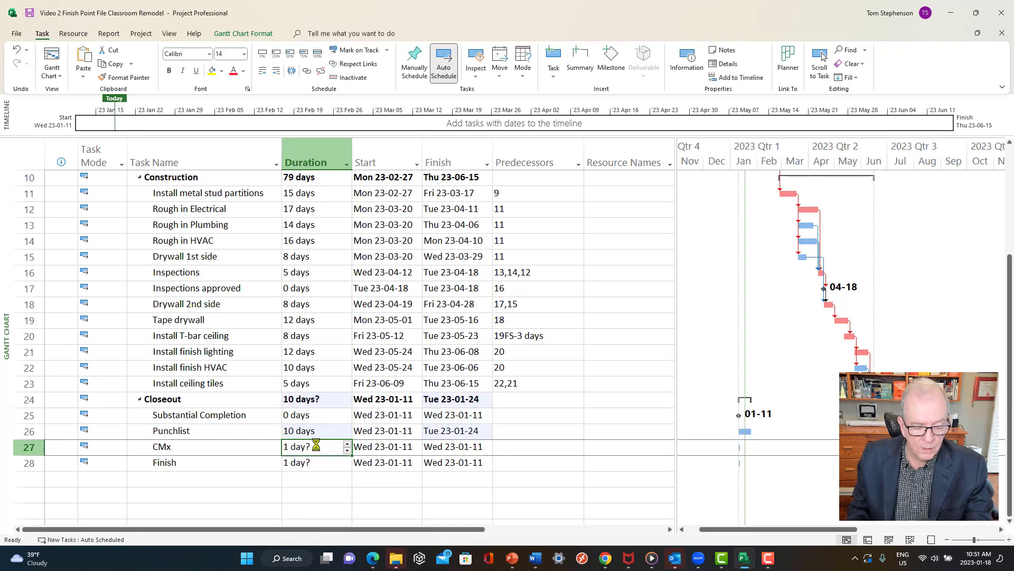
{"action": "type", "text": "8"}
{"action": "key", "text": "Return"}
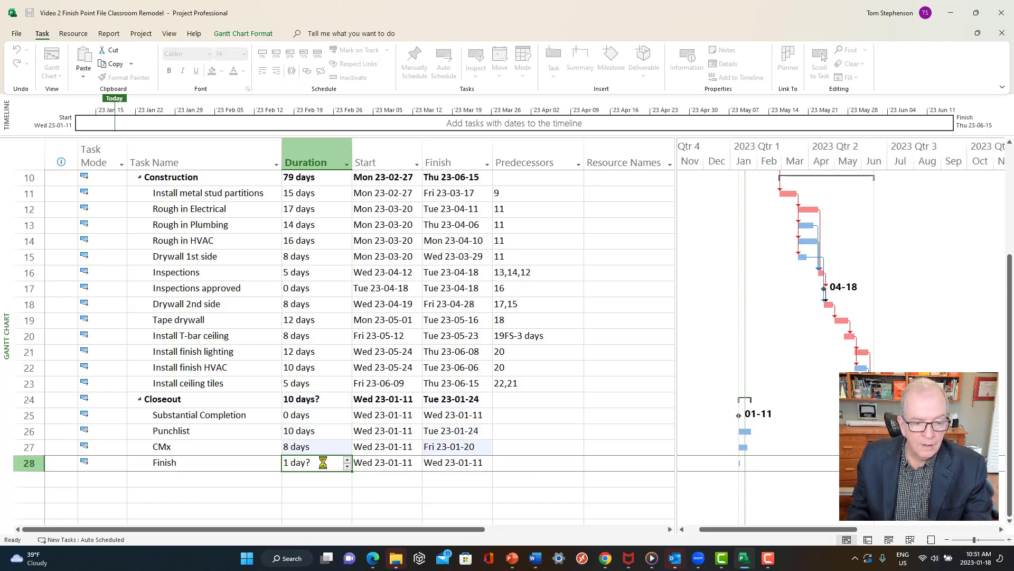
{"action": "type", "text": "0"}
{"action": "key", "text": "Return"}
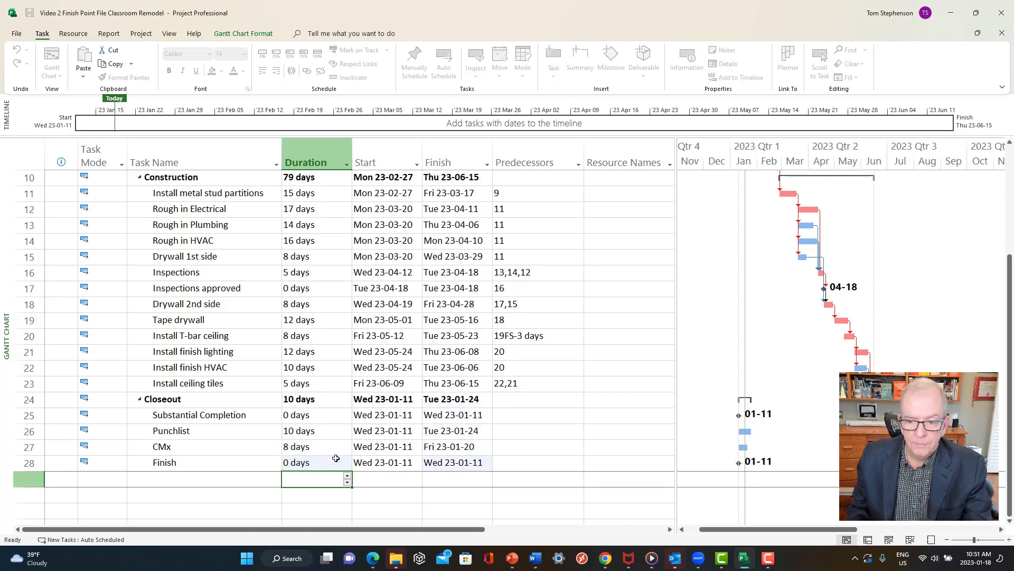
Link the four Closeout tasks from Substantial Completion through Finish in sequence.
{"action": "scroll", "coordinate": [616, 359], "scroll_direction": "down", "scroll_amount": 1}
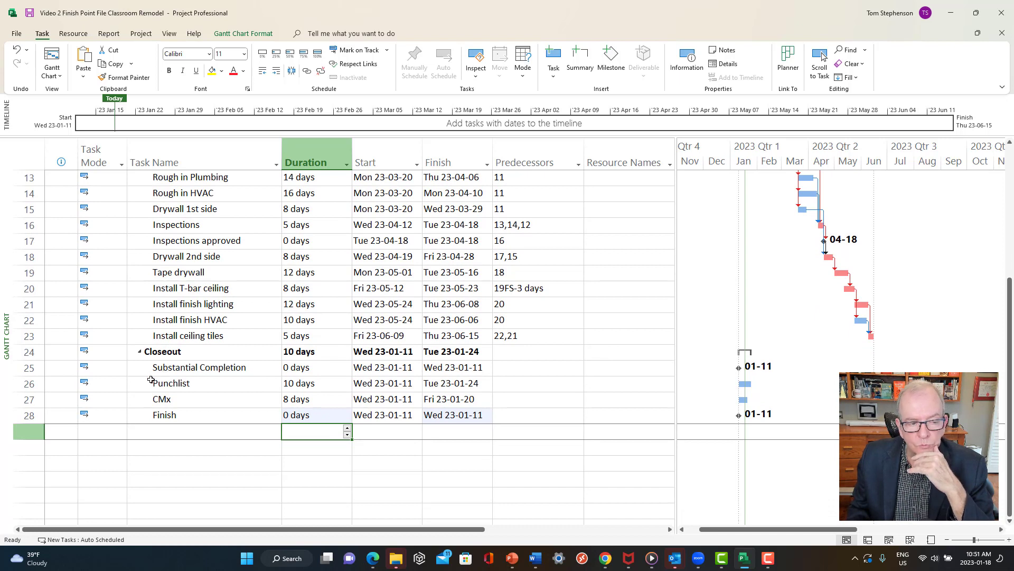
{"action": "left_click_drag", "start_coordinate": [20, 371], "coordinate": [21, 415]}
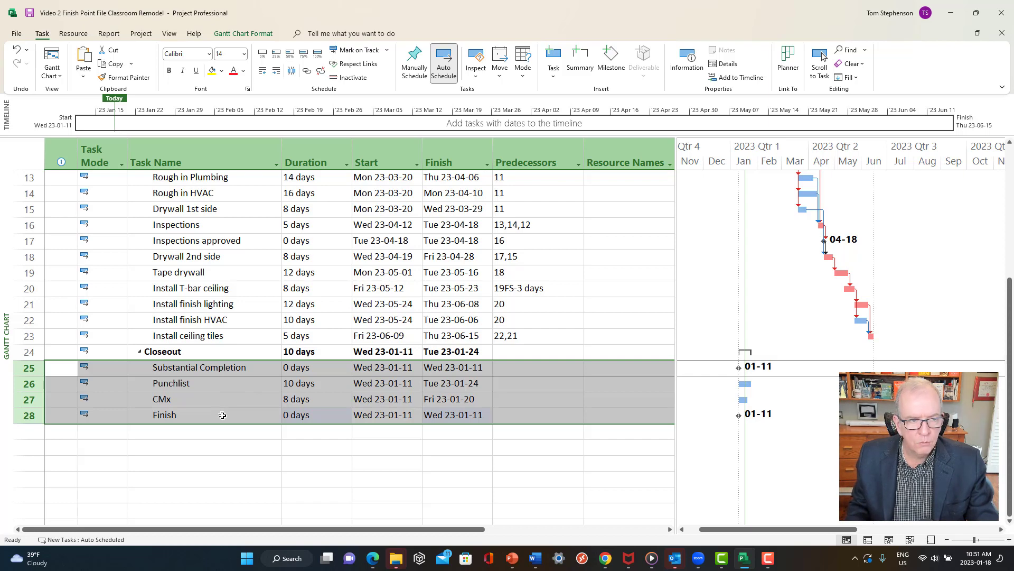
{"action": "left_click", "coordinate": [307, 72]}
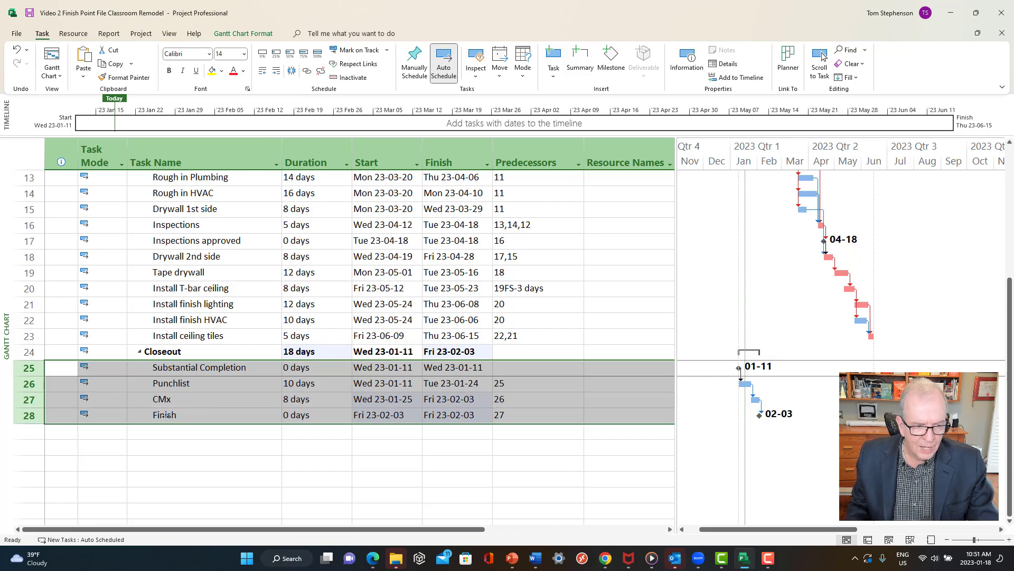
Enter task 23 as the predecessor of Substantial Completion in the Closeout phase.
{"action": "left_click", "coordinate": [516, 365]}
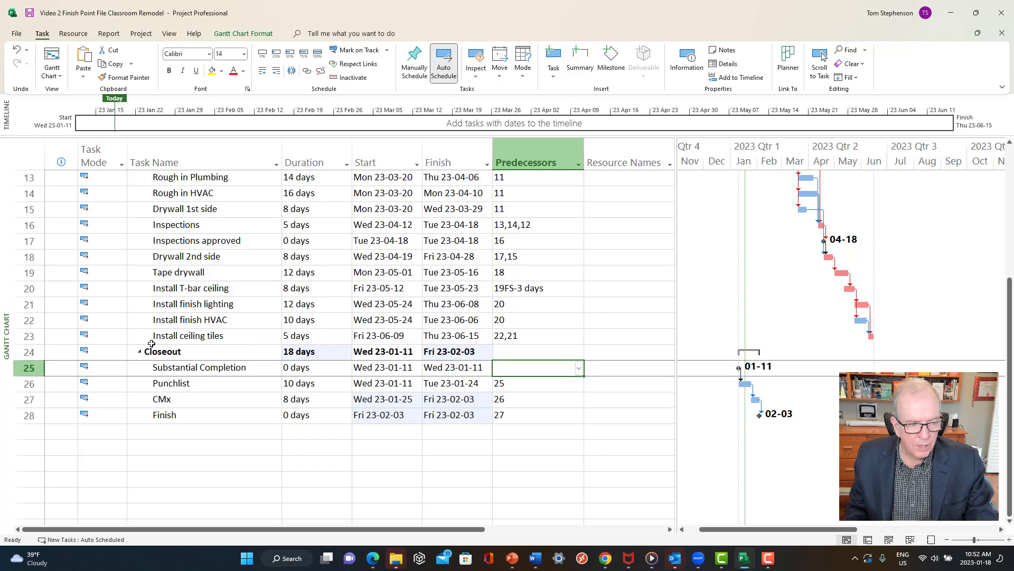
{"action": "type", "text": "2"}
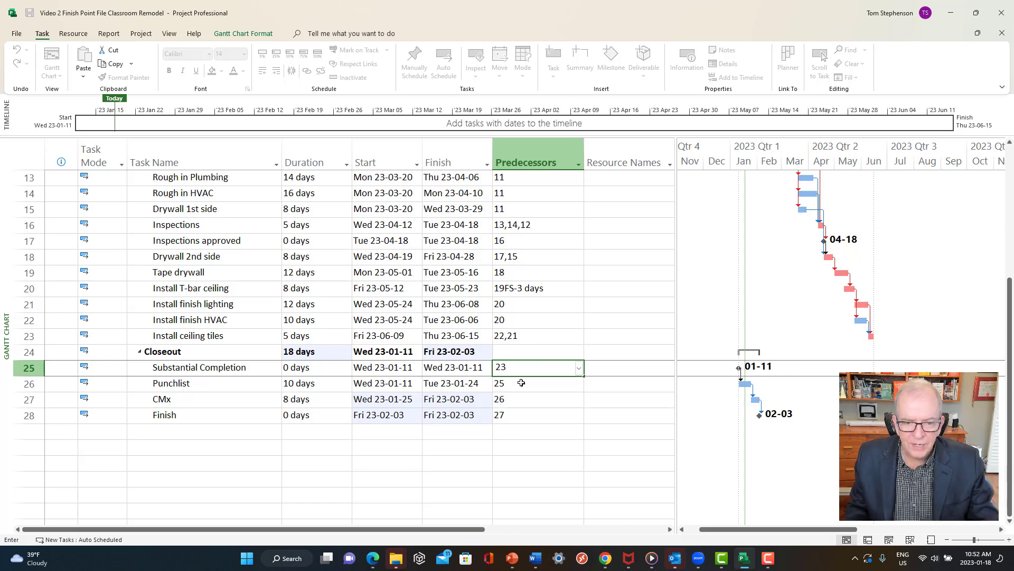
{"action": "type", "text": "3"}
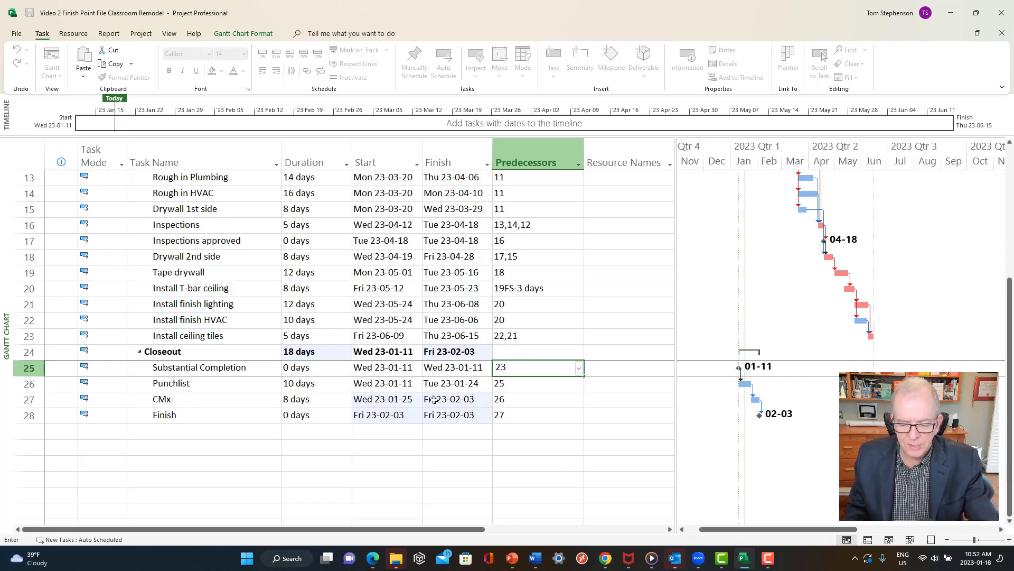
{"action": "key", "text": "Return"}
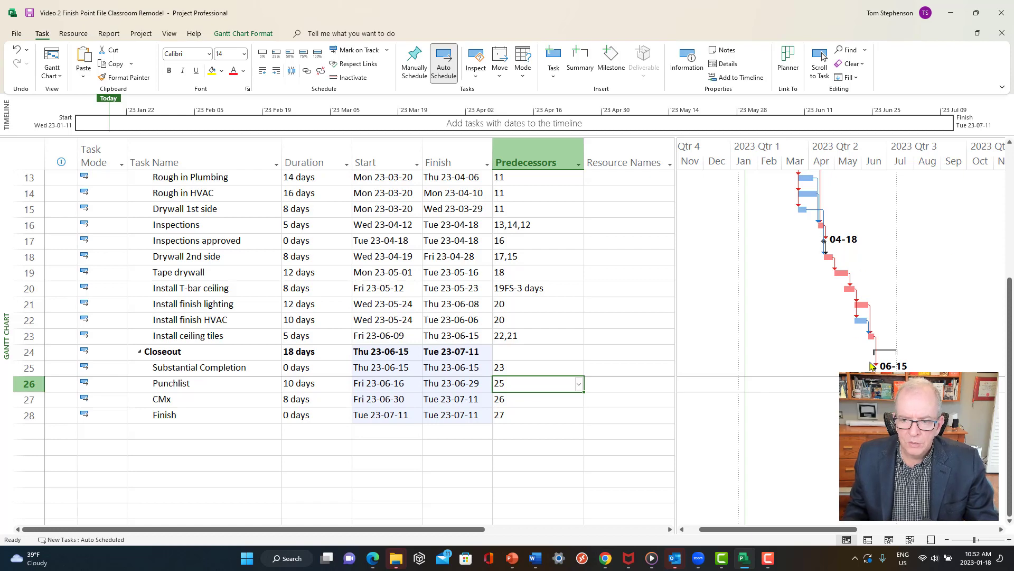
Move the Gantt chart away from the project dates and bring it back with Scroll to Task on Rough in Electrical.
{"action": "scroll", "coordinate": [873, 366], "scroll_direction": "up", "scroll_amount": 1}
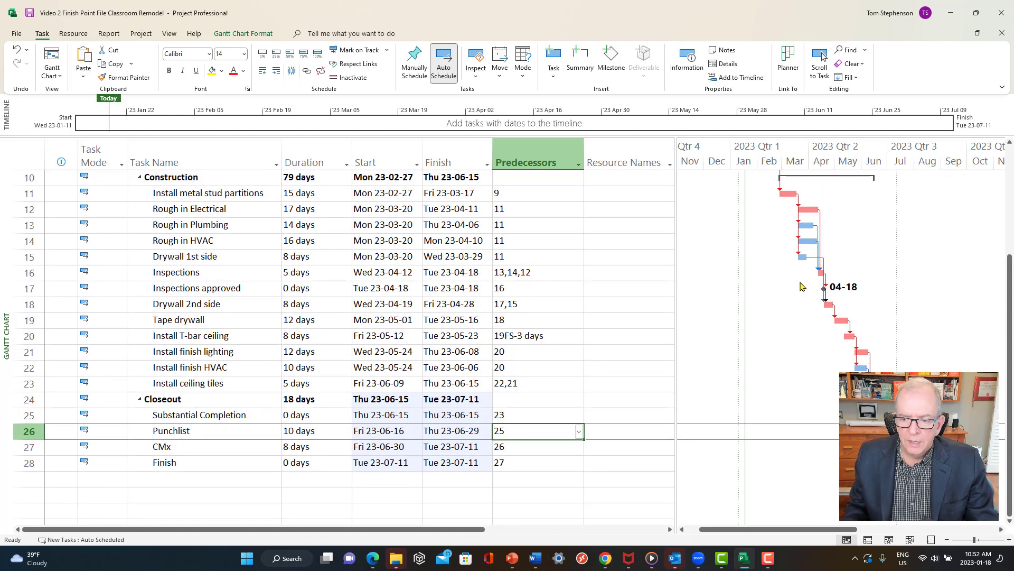
{"action": "scroll", "coordinate": [803, 309], "scroll_direction": "up", "scroll_amount": 2}
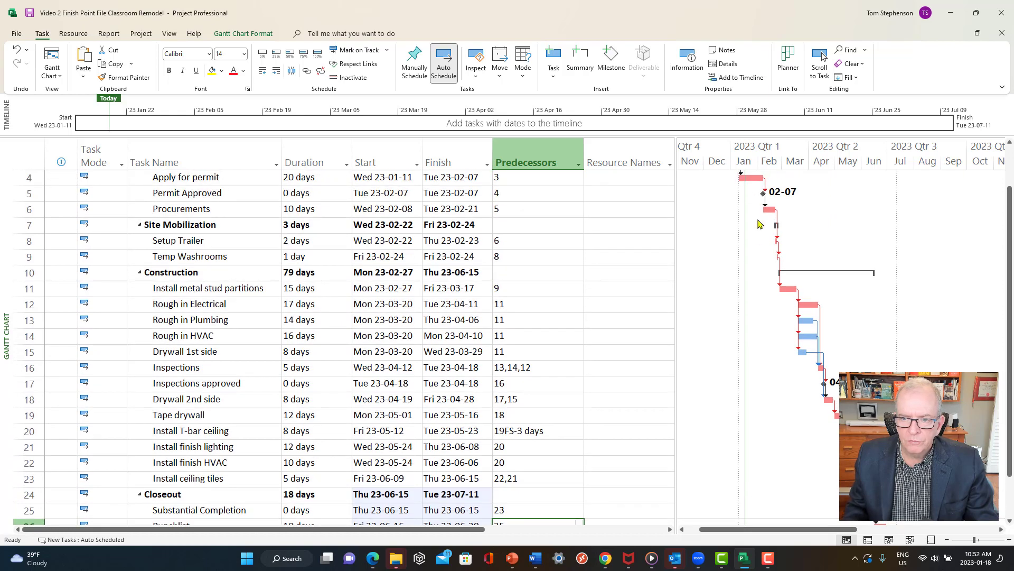
{"action": "scroll", "coordinate": [761, 238], "scroll_direction": "up", "scroll_amount": 1}
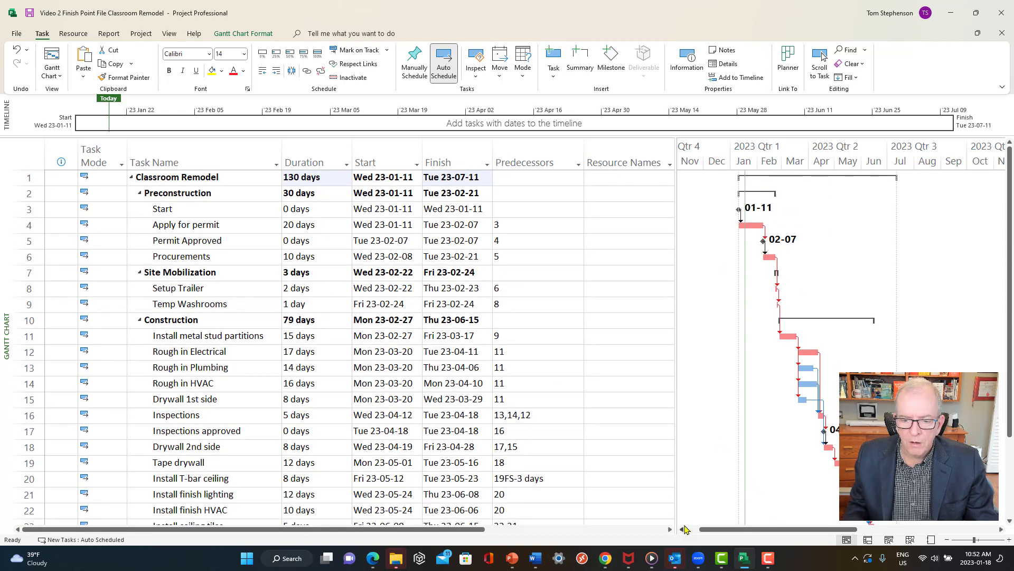
{"action": "left_click_drag", "start_coordinate": [684, 531], "coordinate": [684, 531]}
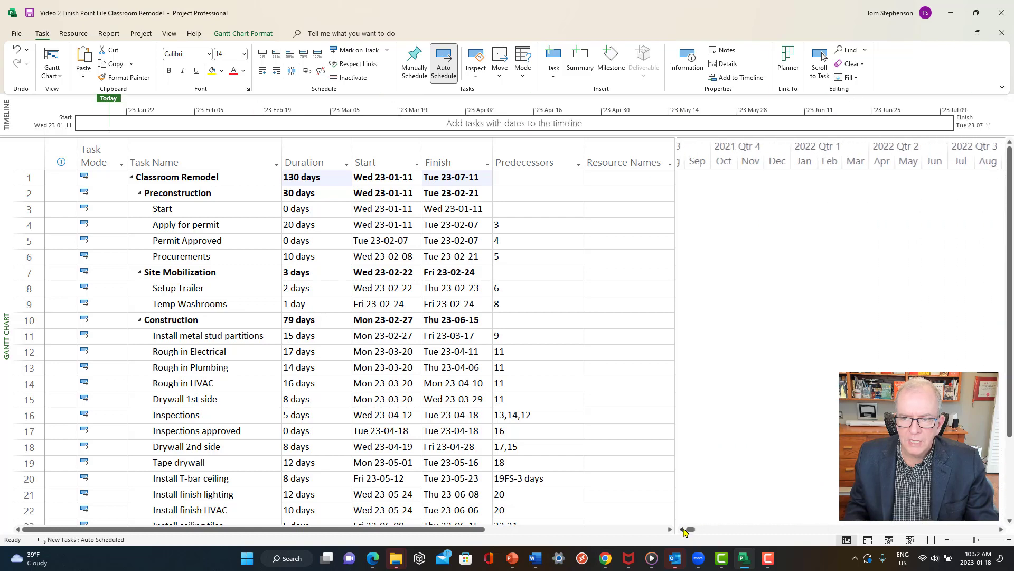
{"action": "left_click", "coordinate": [195, 356]}
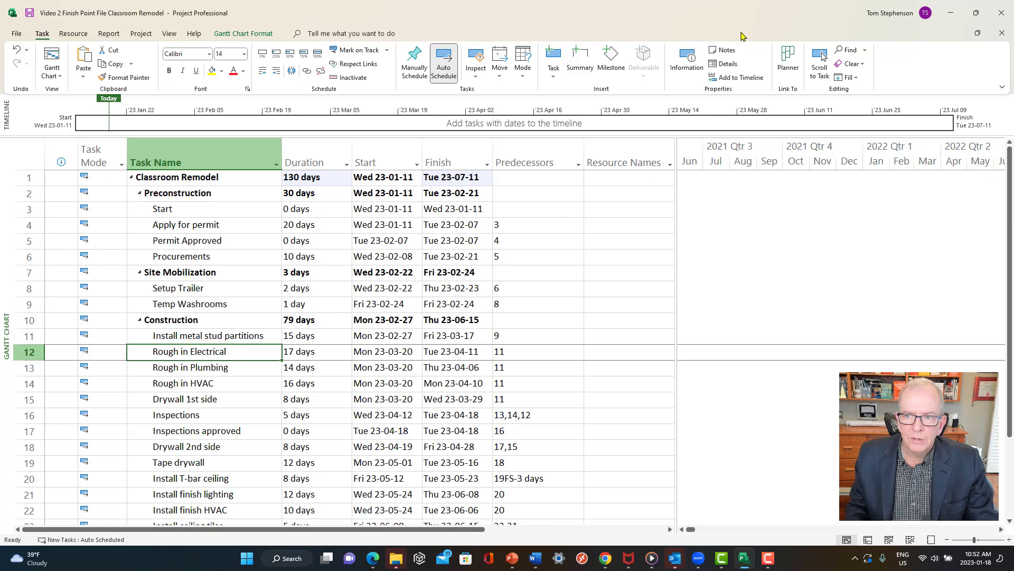
{"action": "left_click", "coordinate": [819, 69]}
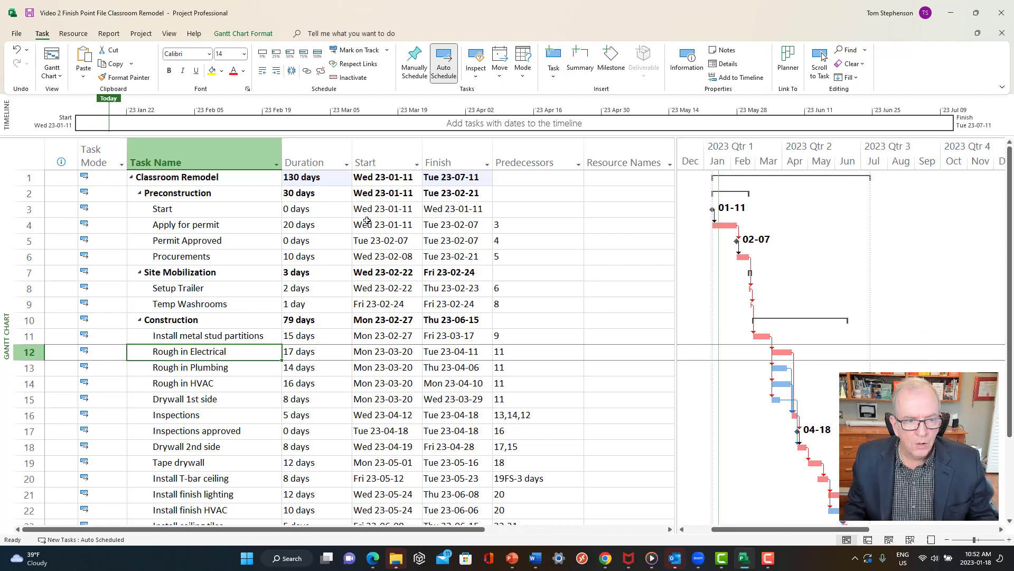
Review the overall duration of the Classroom Remodel summary task and the schedule dates from Preconstruction through Closeout.
{"action": "scroll", "coordinate": [307, 218], "scroll_direction": "down", "scroll_amount": 1}
{"action": "scroll", "coordinate": [307, 219], "scroll_direction": "up", "scroll_amount": 1}
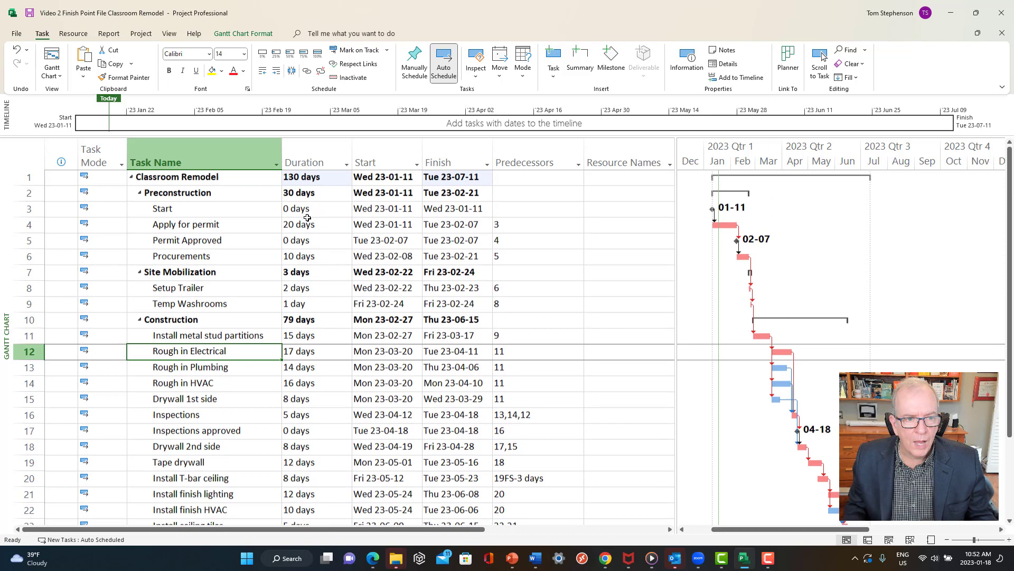
{"action": "left_click", "coordinate": [308, 180]}
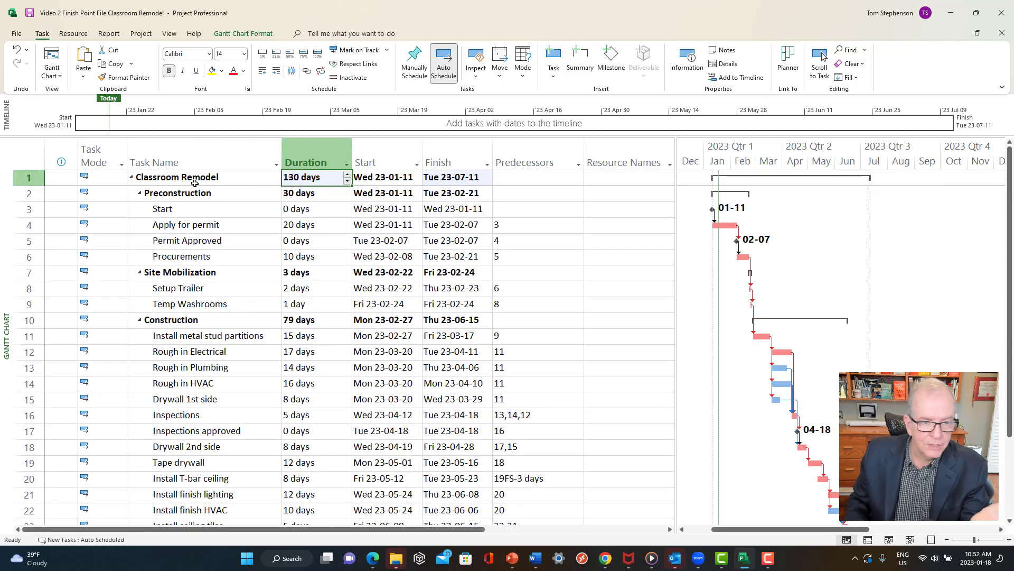
{"action": "left_click", "coordinate": [16, 179]}
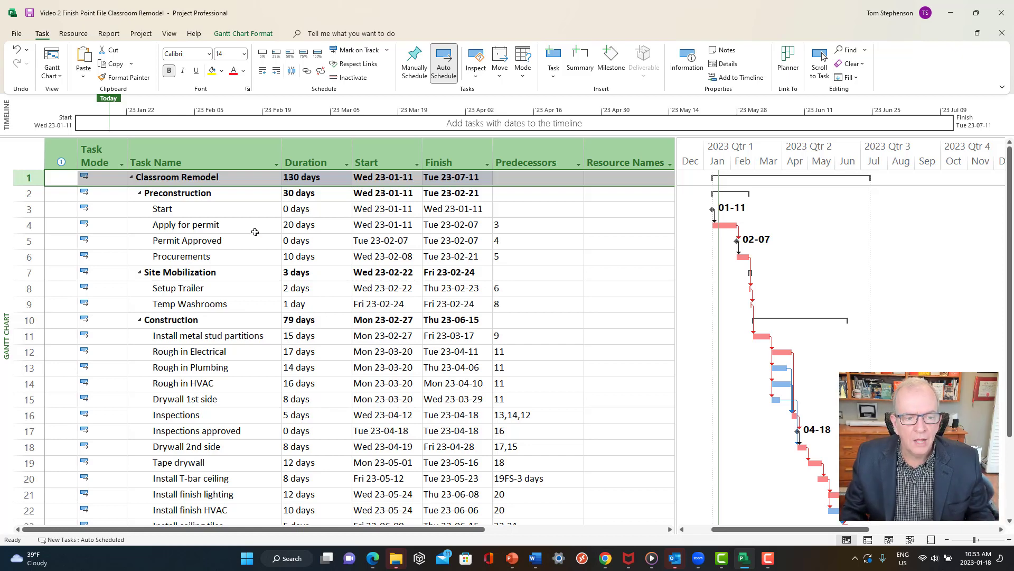
{"action": "scroll", "coordinate": [253, 232], "scroll_direction": "down", "scroll_amount": 1}
{"action": "scroll", "coordinate": [254, 232], "scroll_direction": "up", "scroll_amount": 1}
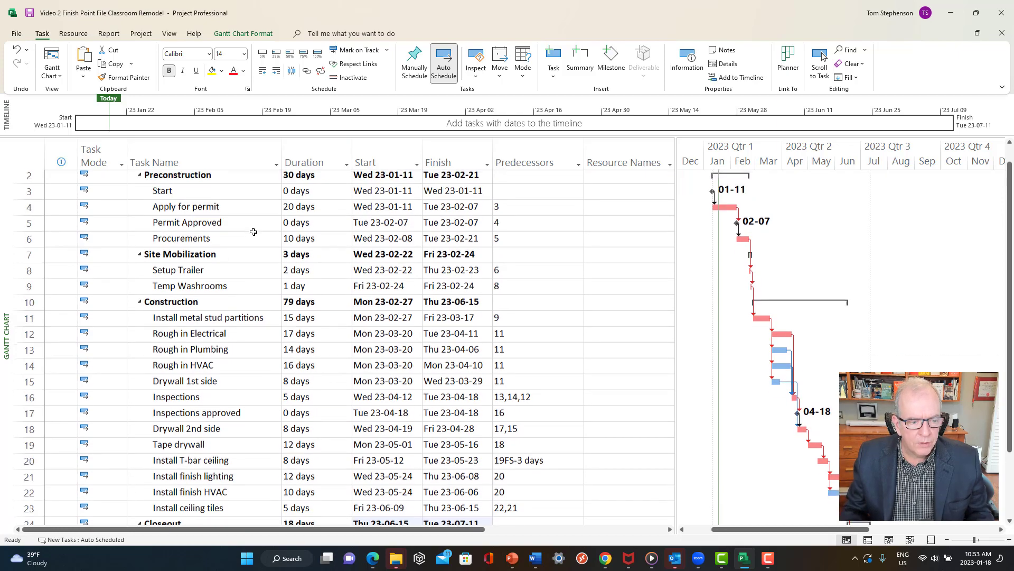
{"action": "scroll", "coordinate": [253, 231], "scroll_direction": "down", "scroll_amount": 2}
{"action": "scroll", "coordinate": [253, 232], "scroll_direction": "down", "scroll_amount": 2}
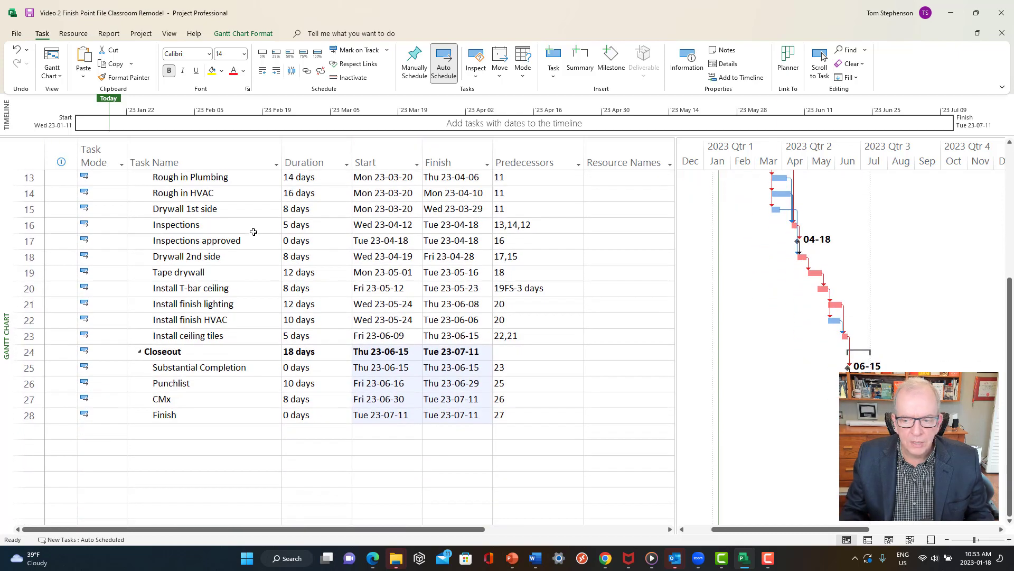
{"action": "scroll", "coordinate": [254, 232], "scroll_direction": "up", "scroll_amount": 4}
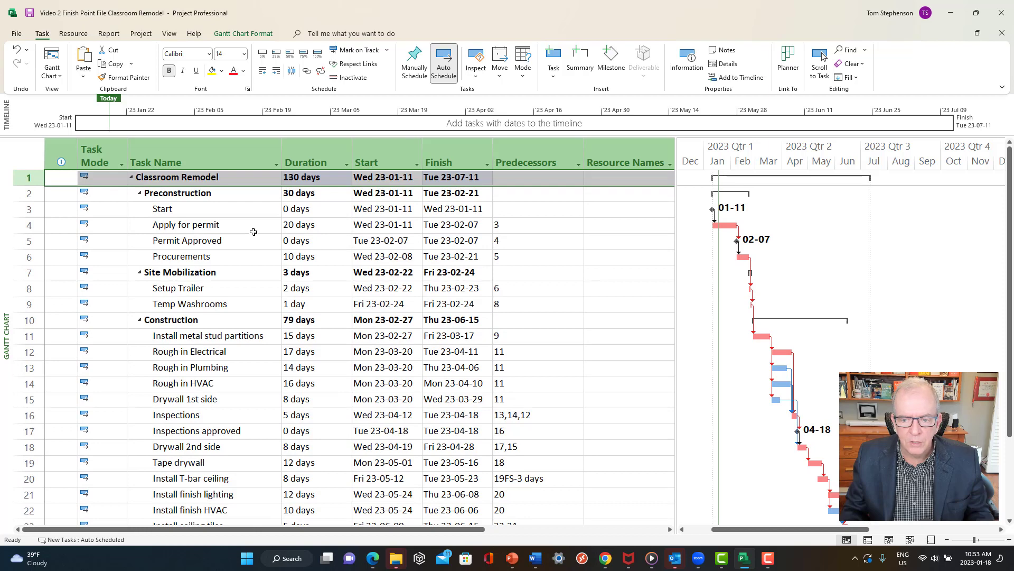
{"action": "left_click", "coordinate": [479, 357]}
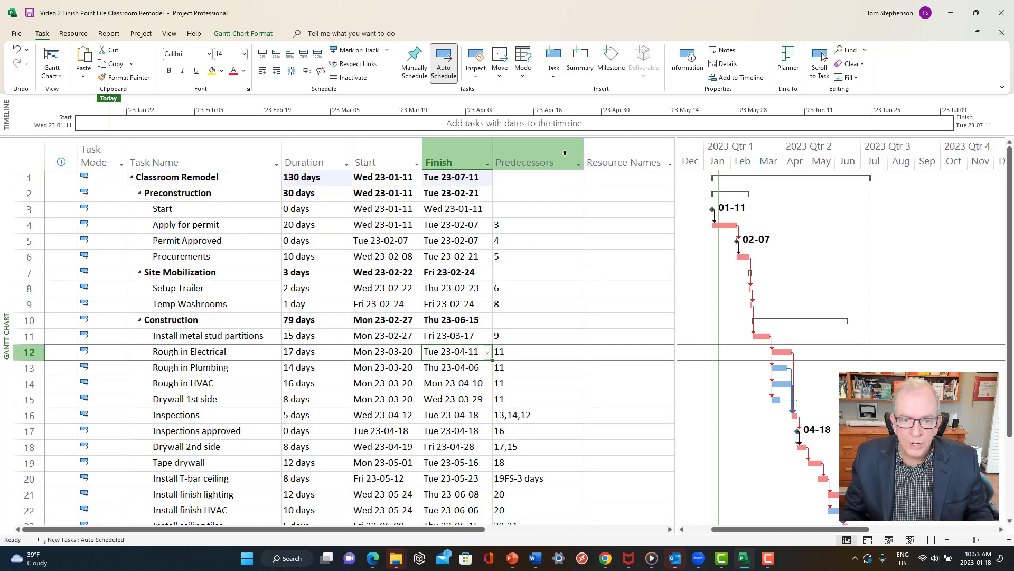
{"action": "left_click", "coordinate": [459, 338]}
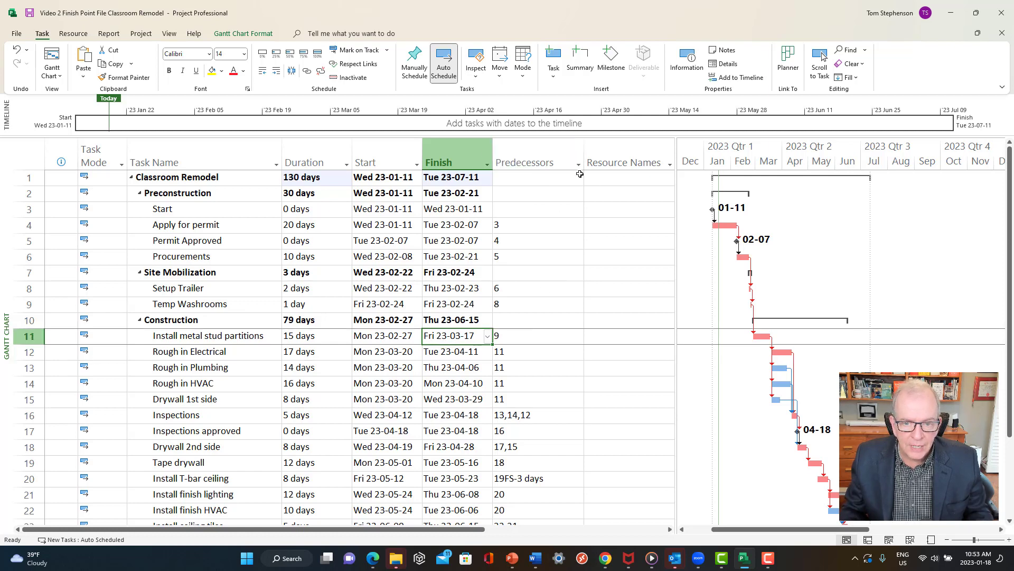
Examine the task links, checking the Start milestone and tracing the predecessor of Rough in Electrical to Install metal stud partitions.
{"action": "left_click", "coordinate": [783, 482]}
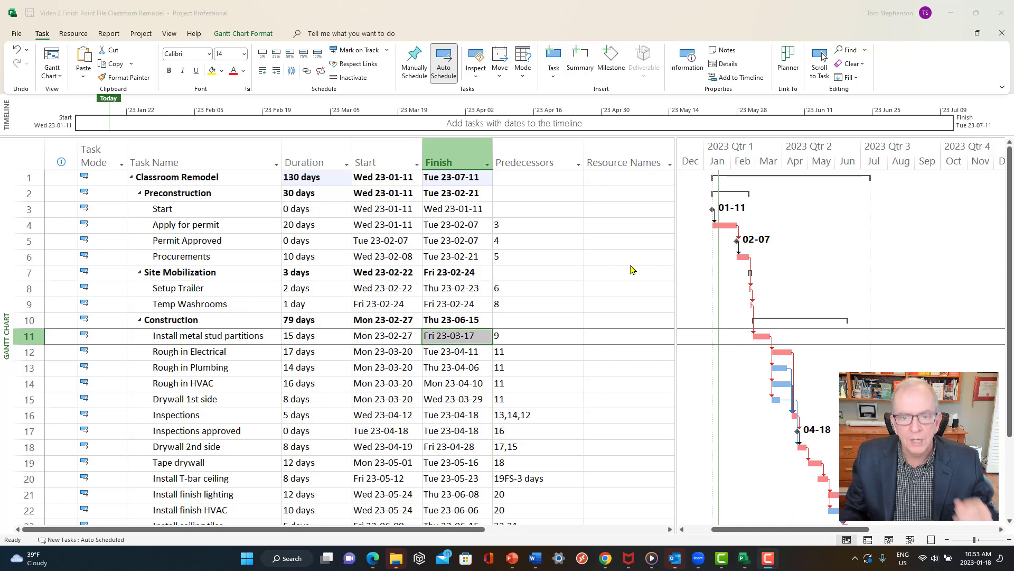
{"action": "left_click", "coordinate": [612, 152]}
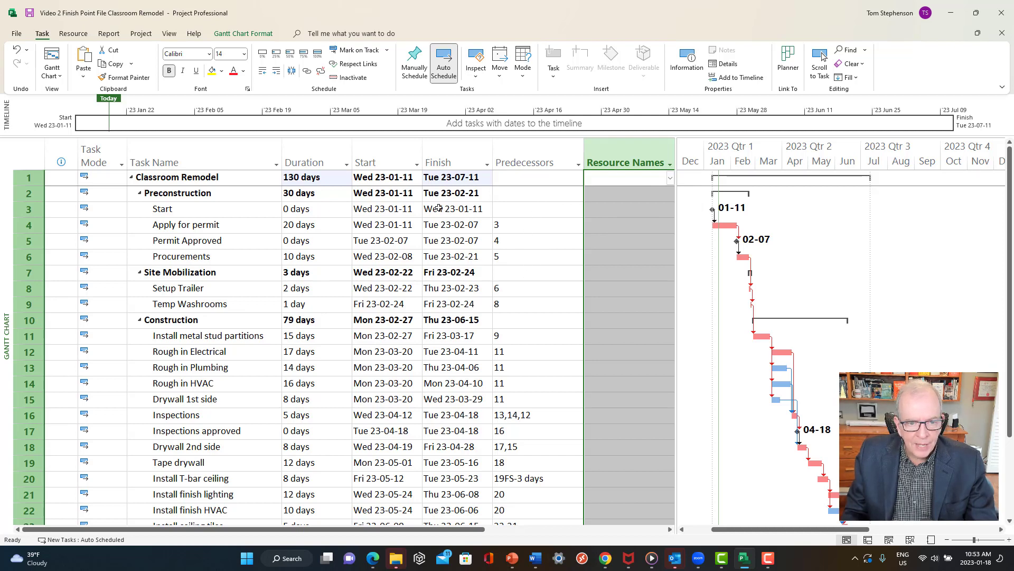
{"action": "left_click", "coordinate": [32, 209]}
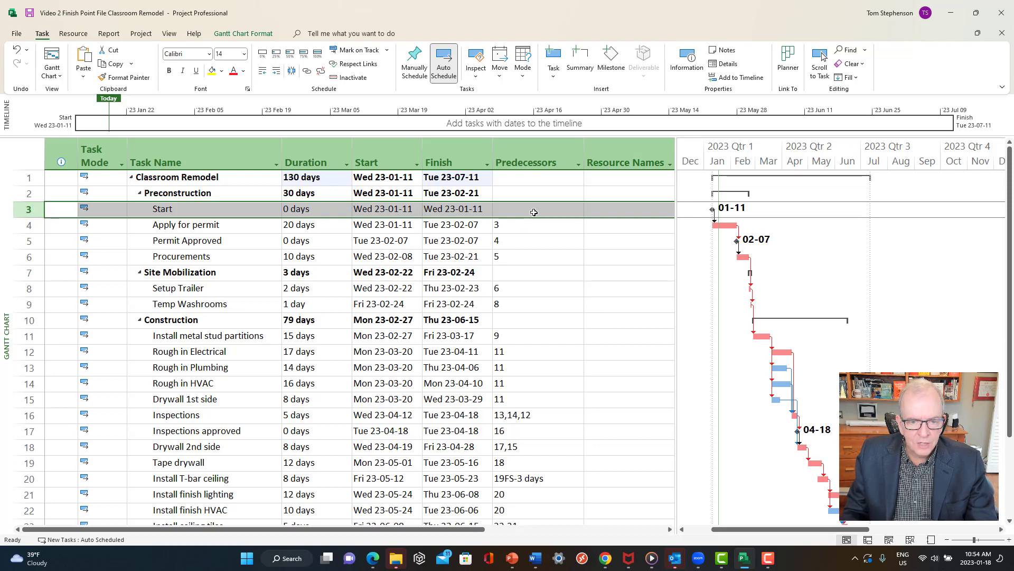
{"action": "scroll", "coordinate": [533, 212], "scroll_direction": "down", "scroll_amount": 1}
{"action": "scroll", "coordinate": [533, 211], "scroll_direction": "up", "scroll_amount": 1}
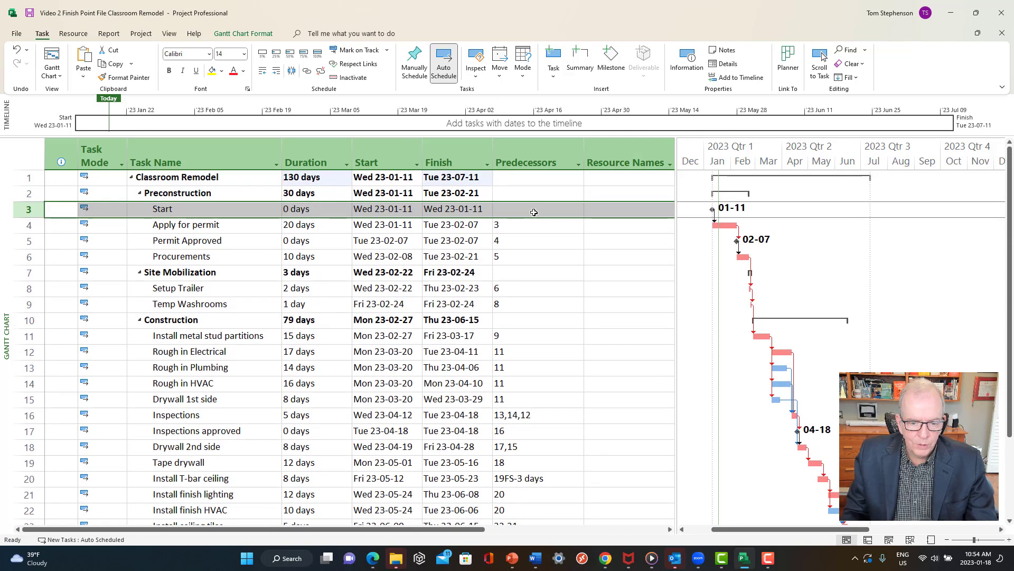
{"action": "scroll", "coordinate": [534, 211], "scroll_direction": "down", "scroll_amount": 2}
{"action": "left_click", "coordinate": [605, 151]}
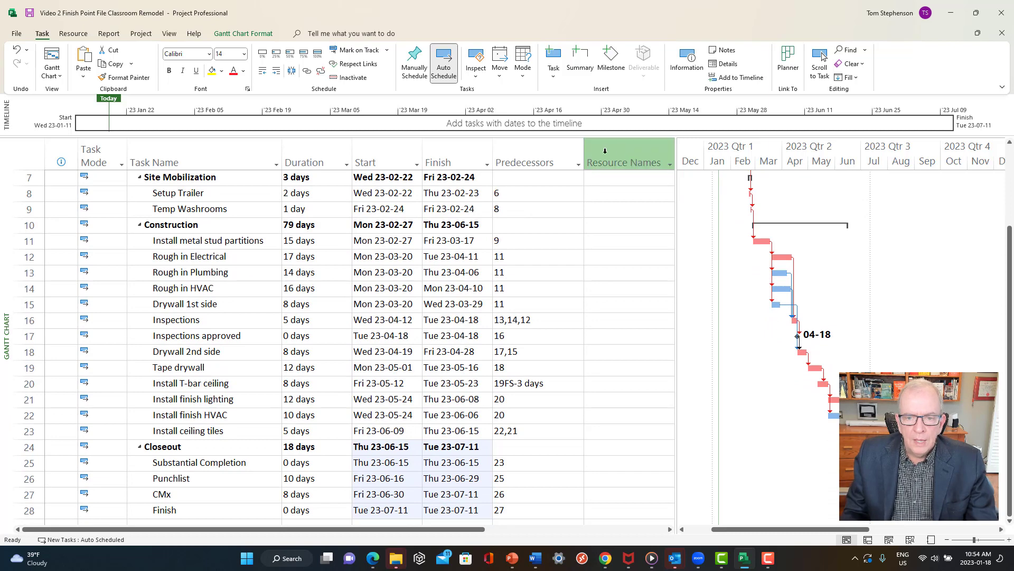
{"action": "scroll", "coordinate": [541, 217], "scroll_direction": "up", "scroll_amount": 1}
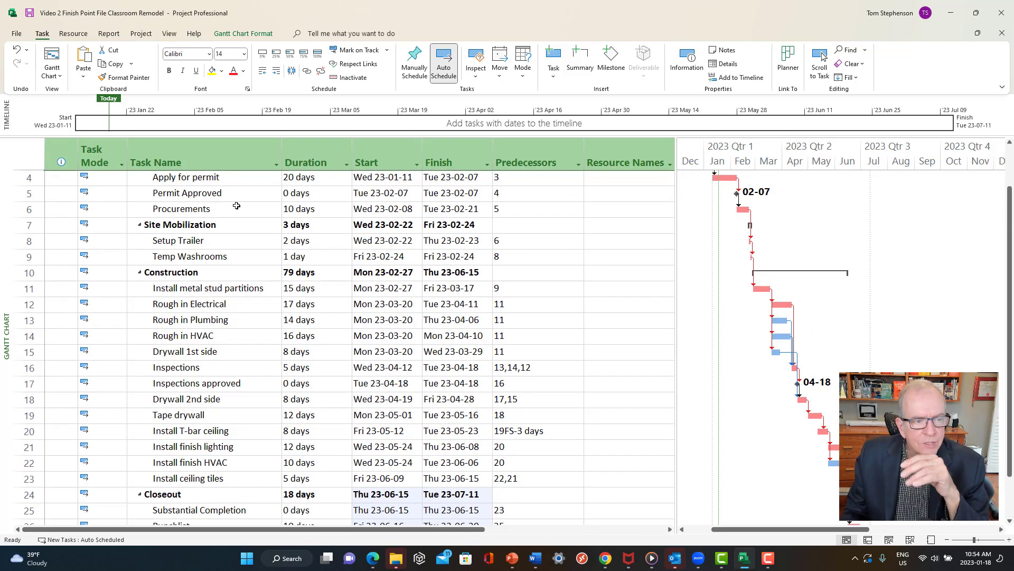
{"action": "left_click", "coordinate": [196, 199]}
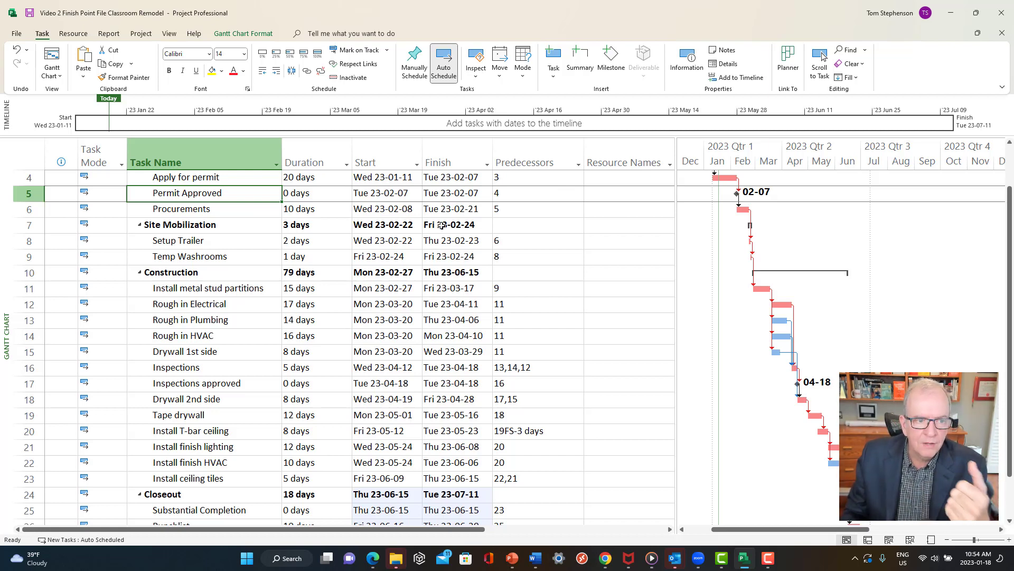
{"action": "left_click", "coordinate": [207, 305]}
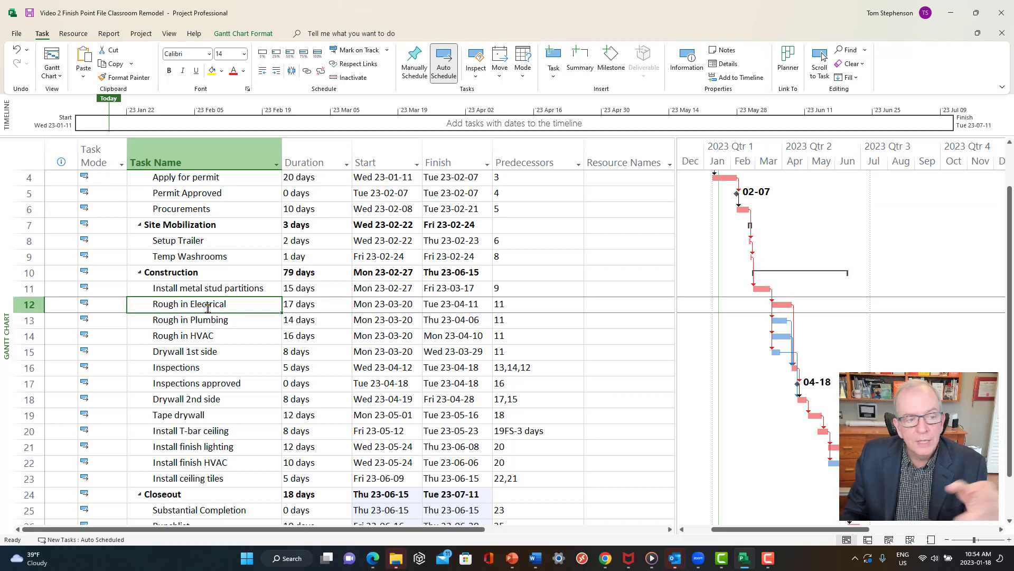
{"action": "left_click", "coordinate": [516, 307]}
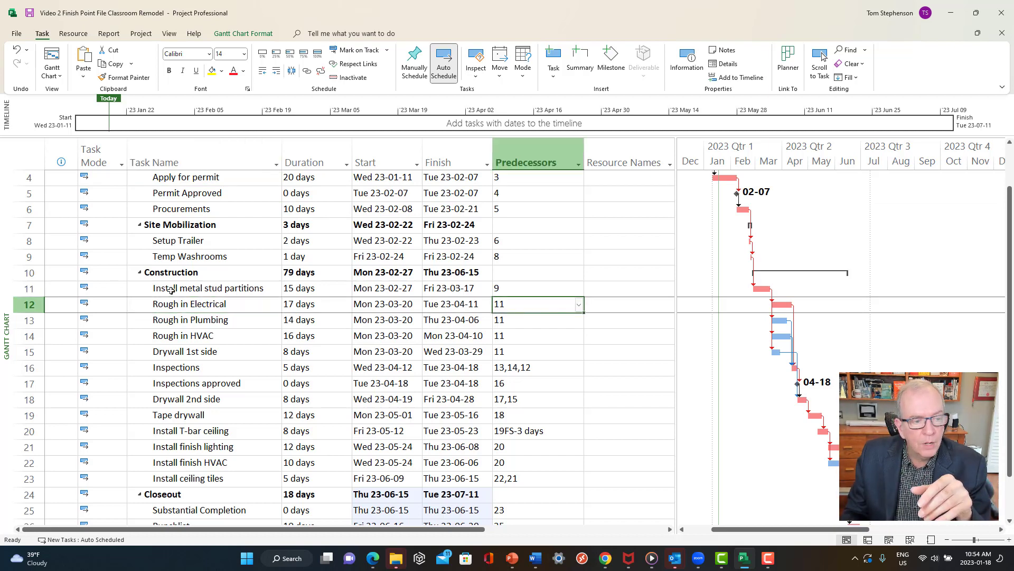
{"action": "left_click", "coordinate": [29, 289]}
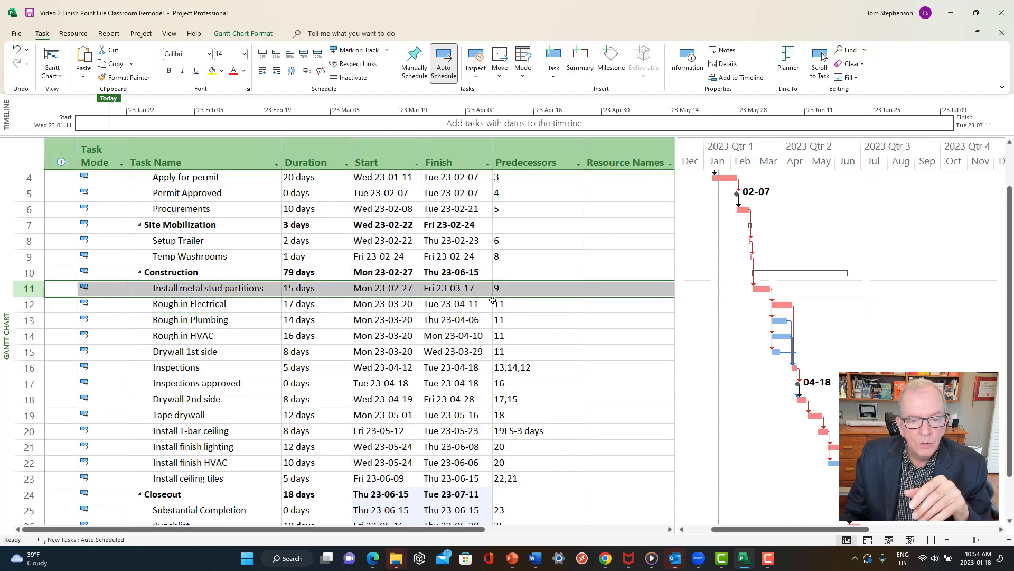
Insert a Successors column between the Predecessors and Resource Names columns of the task table.
{"action": "left_click", "coordinate": [513, 308]}
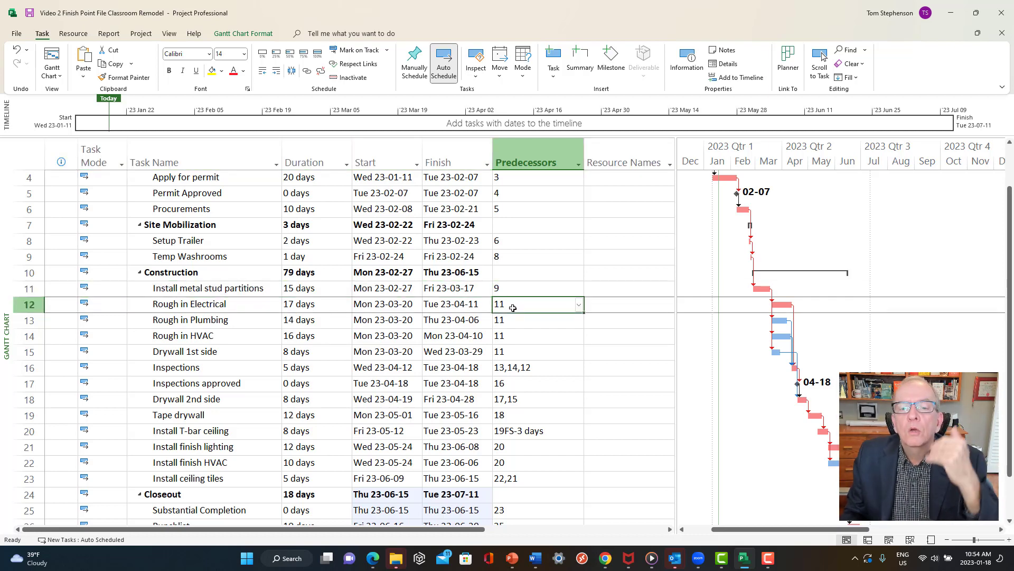
{"action": "left_click", "coordinate": [615, 153]}
{"action": "right_click", "coordinate": [614, 157]}
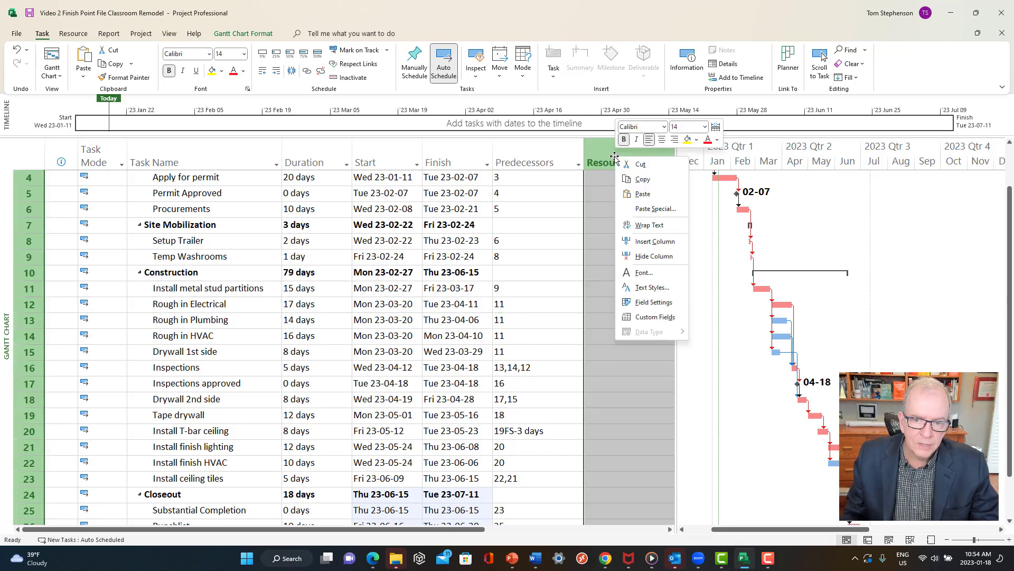
{"action": "left_click", "coordinate": [637, 242]}
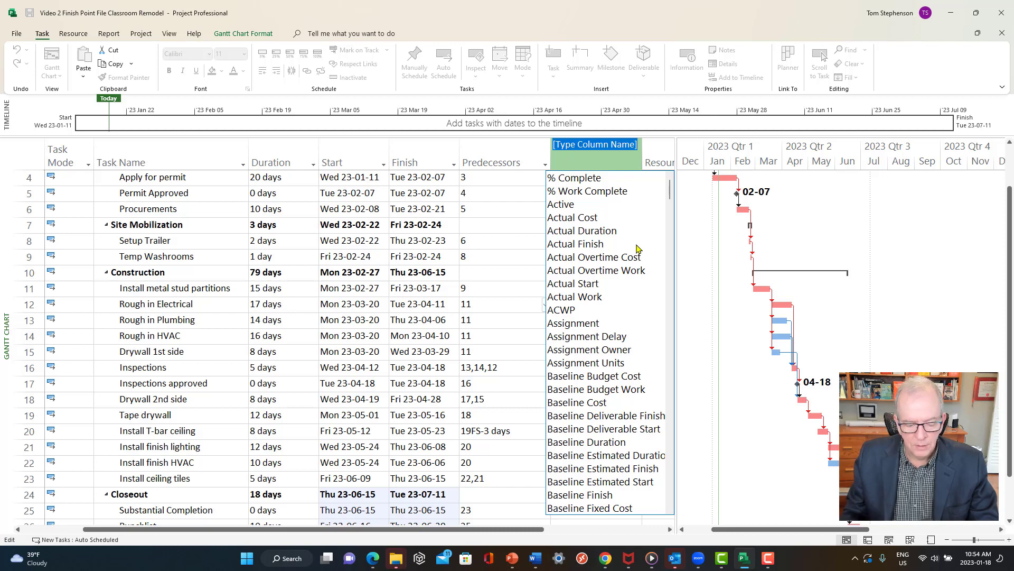
{"action": "type", "text": "scheduled Duration"}
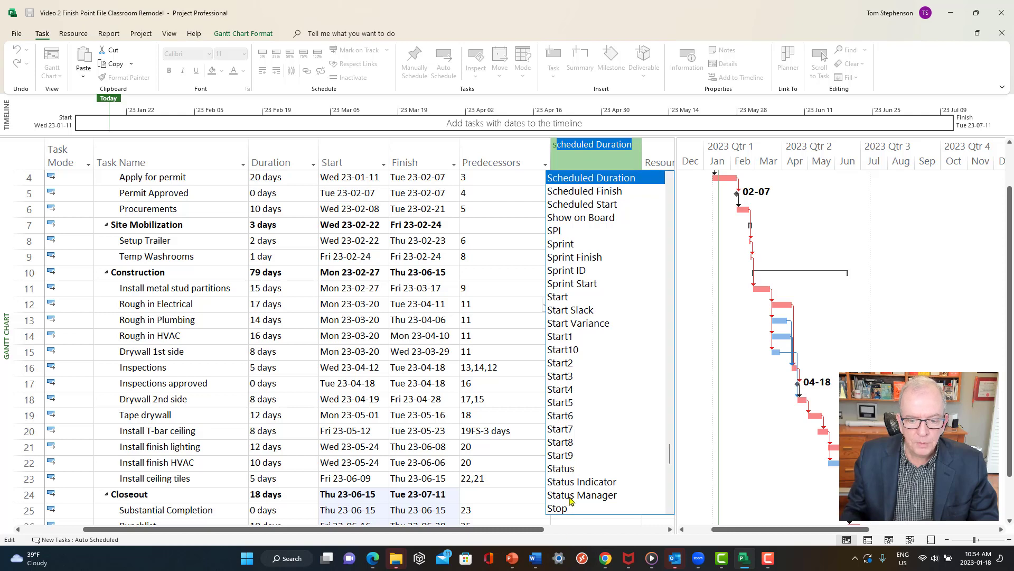
{"action": "scroll", "coordinate": [597, 465], "scroll_direction": "down", "scroll_amount": 2}
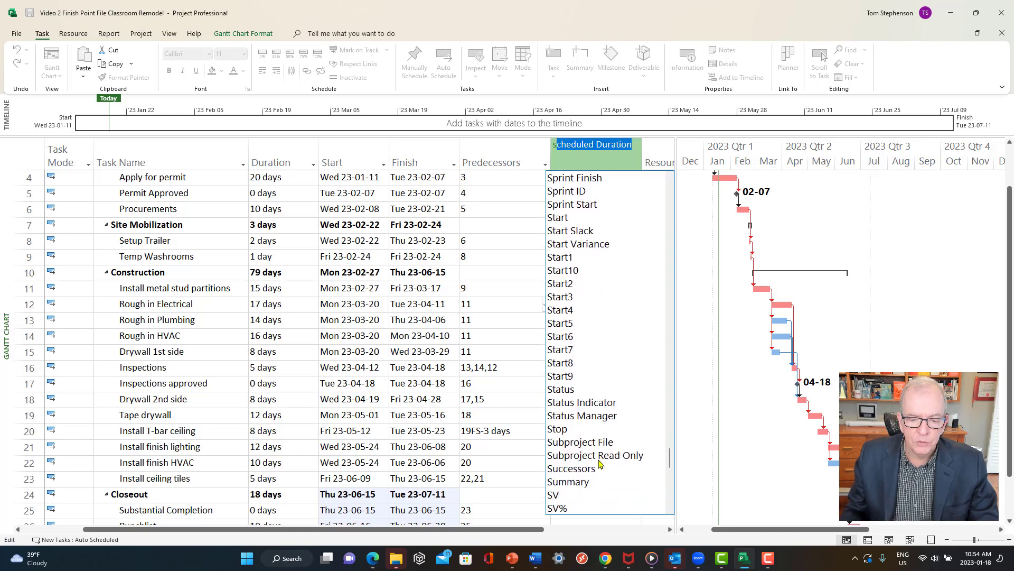
{"action": "left_click", "coordinate": [570, 470]}
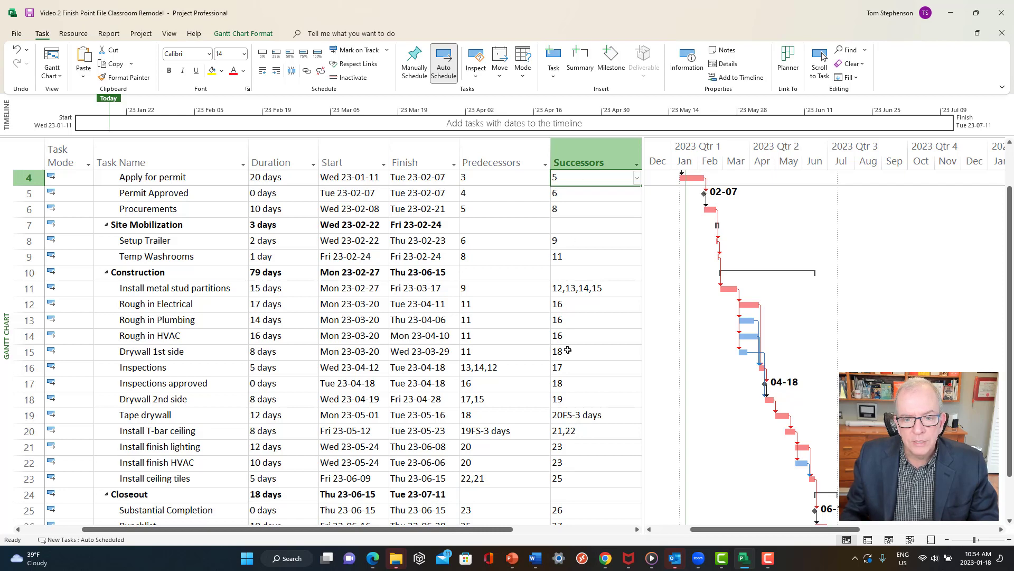
Trace the successor of Rough in Electrical to Inspections, and the Inspections predecessors back to the electrical, plumbing and HVAC rough-ins.
{"action": "left_click", "coordinate": [14, 302]}
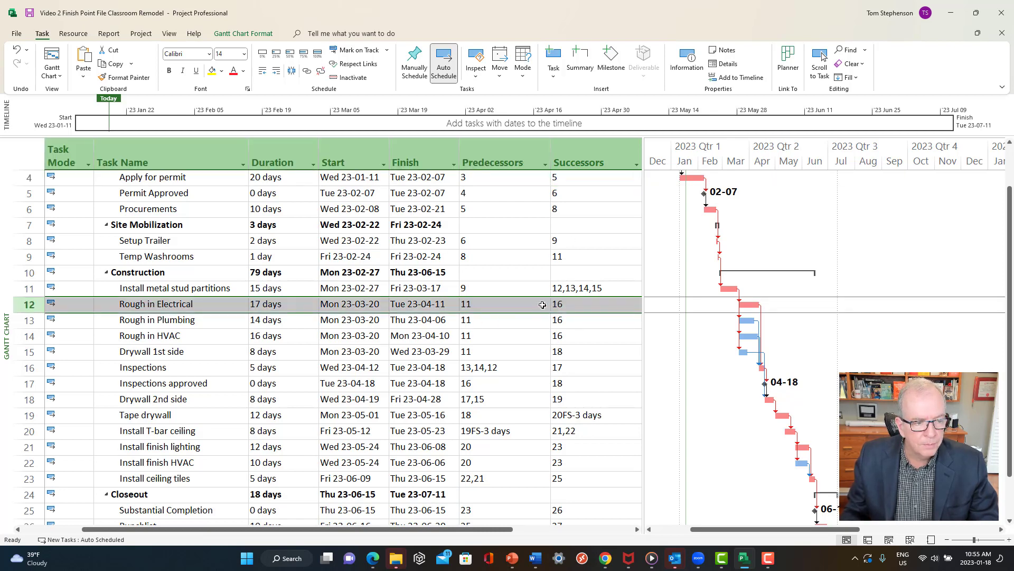
{"action": "left_click", "coordinate": [136, 369]}
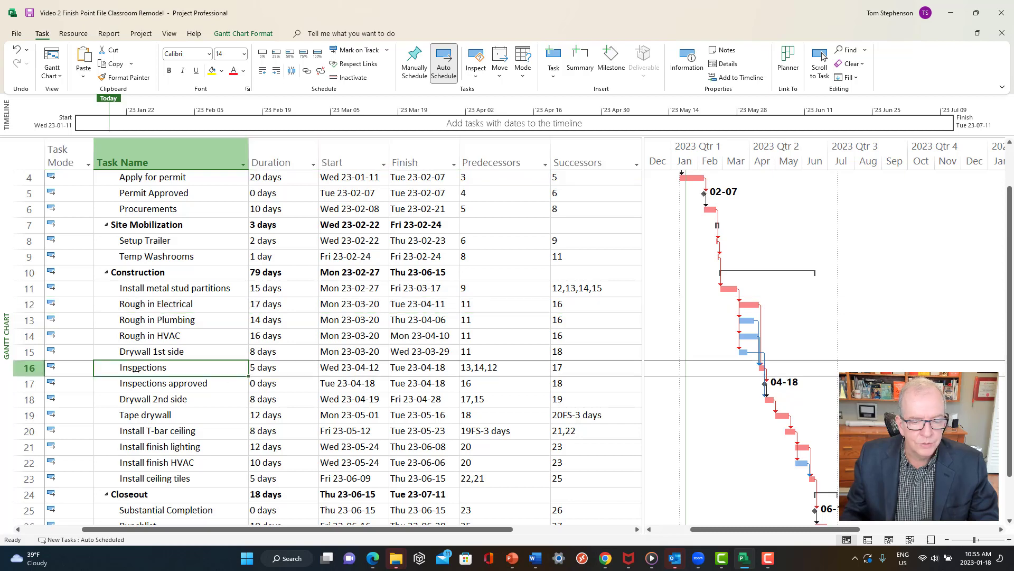
{"action": "left_click", "coordinate": [574, 372]}
{"action": "left_click", "coordinate": [485, 370]}
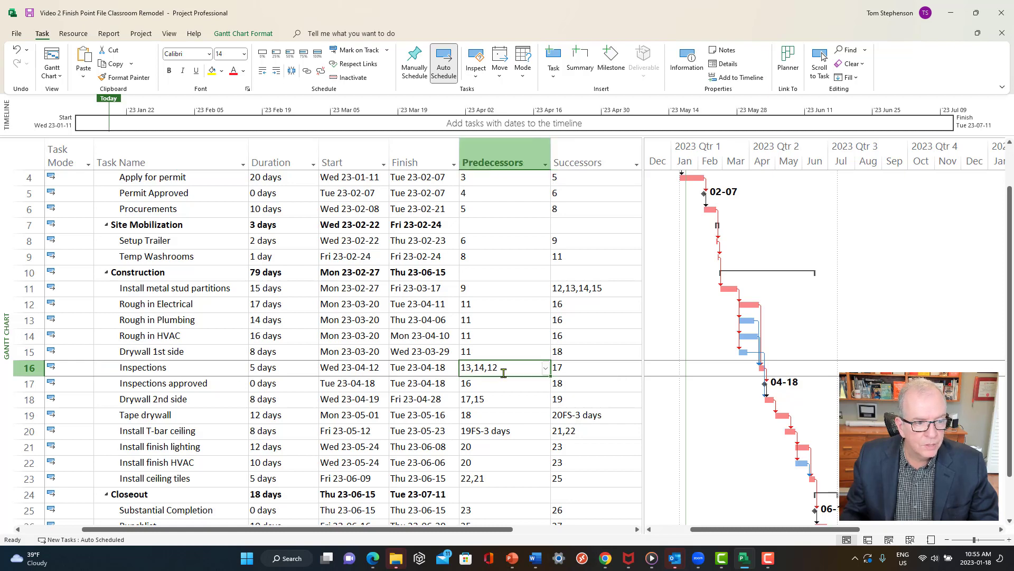
{"action": "left_click", "coordinate": [143, 309]}
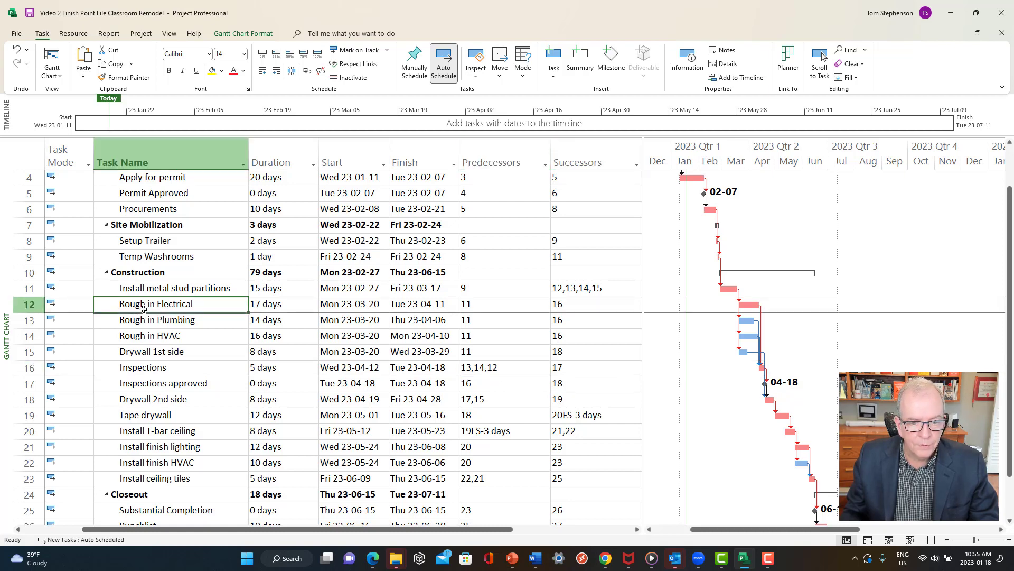
{"action": "left_click", "coordinate": [142, 320]}
{"action": "left_click", "coordinate": [140, 337]}
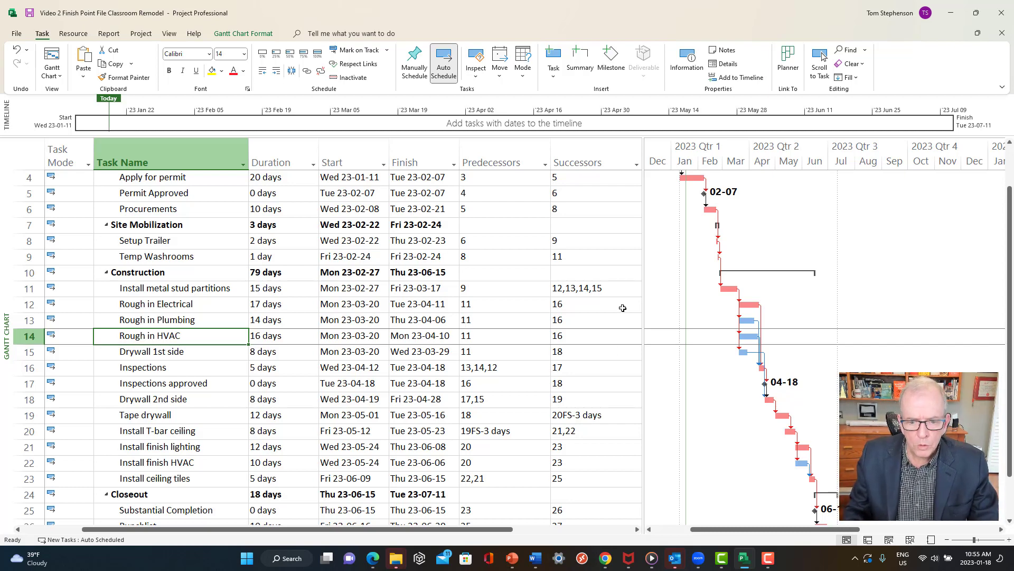
Check the predecessor and successor entries from the Start milestone through Finish for tasks with missing links.
{"action": "scroll", "coordinate": [597, 317], "scroll_direction": "down", "scroll_amount": 1}
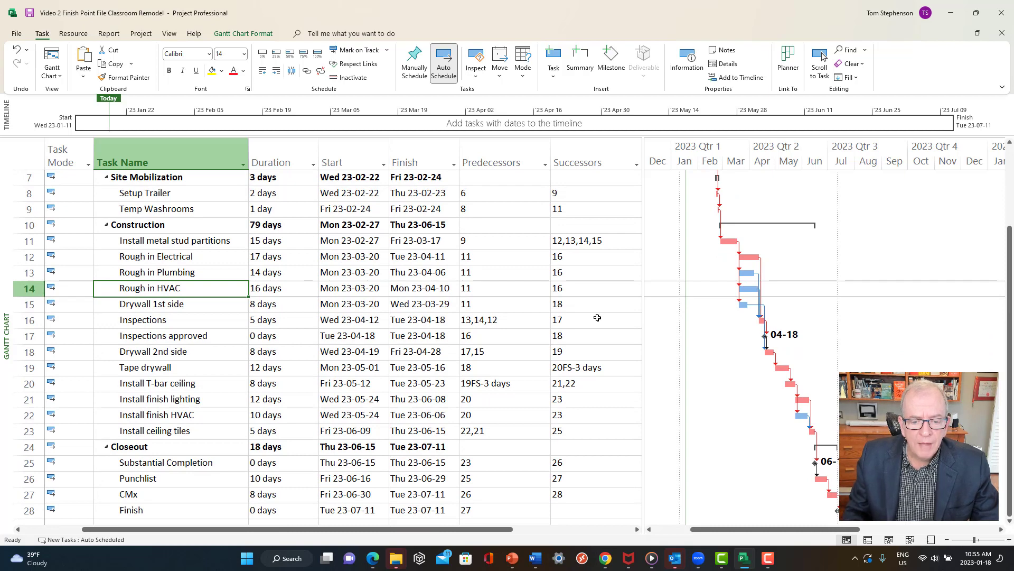
{"action": "left_click", "coordinate": [563, 511]}
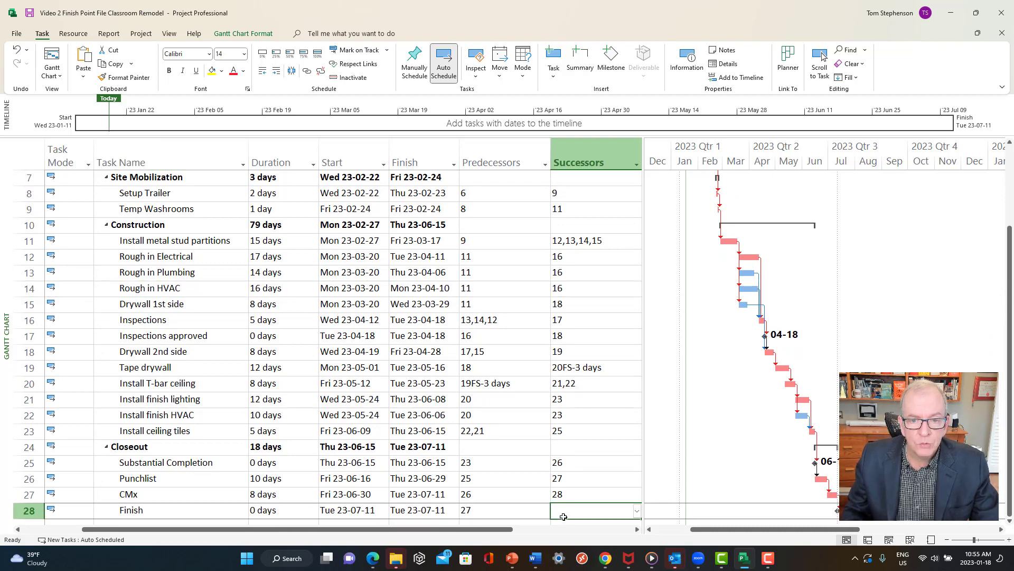
{"action": "scroll", "coordinate": [597, 398], "scroll_direction": "up", "scroll_amount": 2}
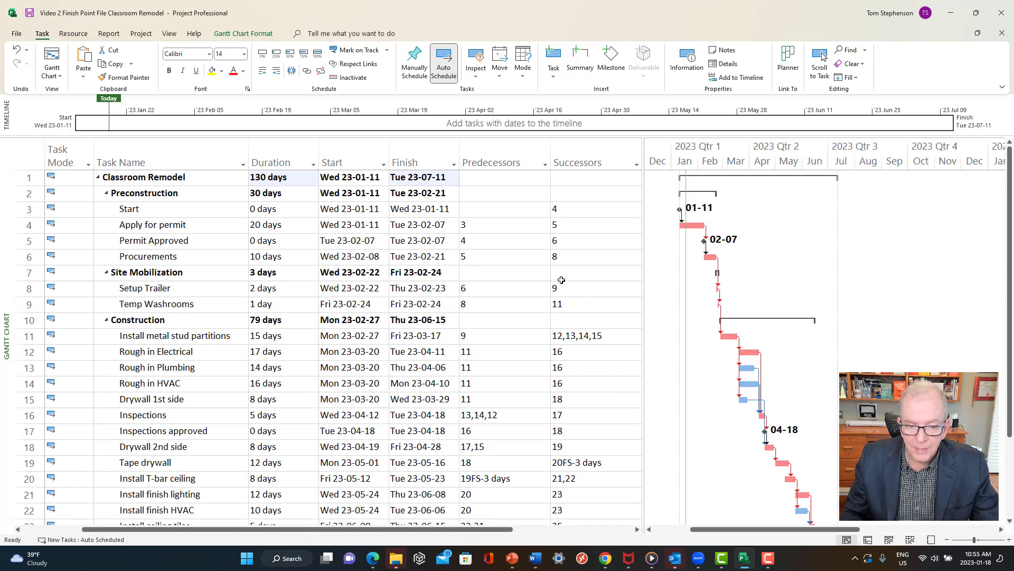
{"action": "scroll", "coordinate": [561, 280], "scroll_direction": "down", "scroll_amount": 1}
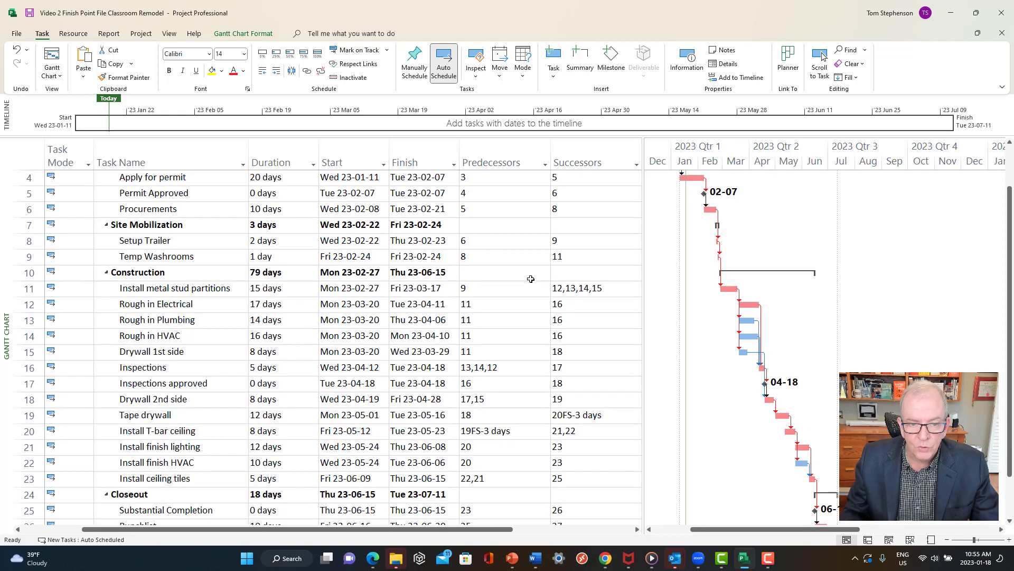
{"action": "scroll", "coordinate": [507, 265], "scroll_direction": "up", "scroll_amount": 1}
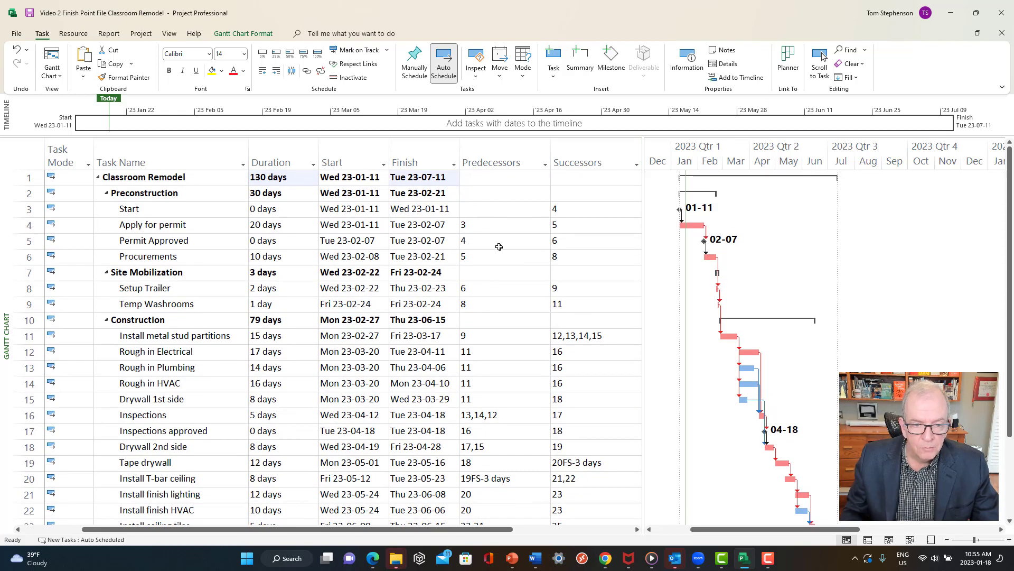
{"action": "left_click", "coordinate": [468, 212]}
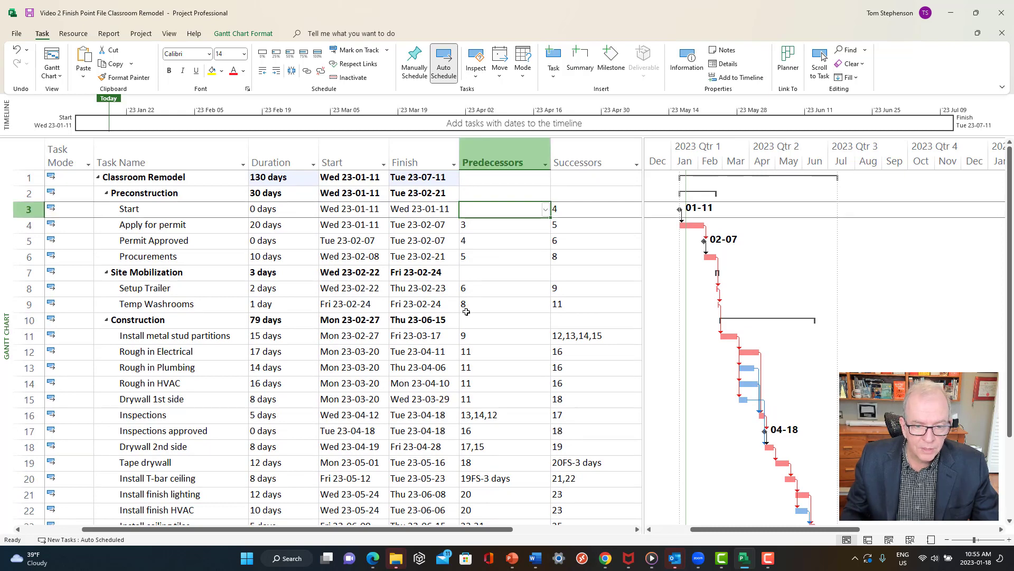
{"action": "scroll", "coordinate": [528, 401], "scroll_direction": "down", "scroll_amount": 2}
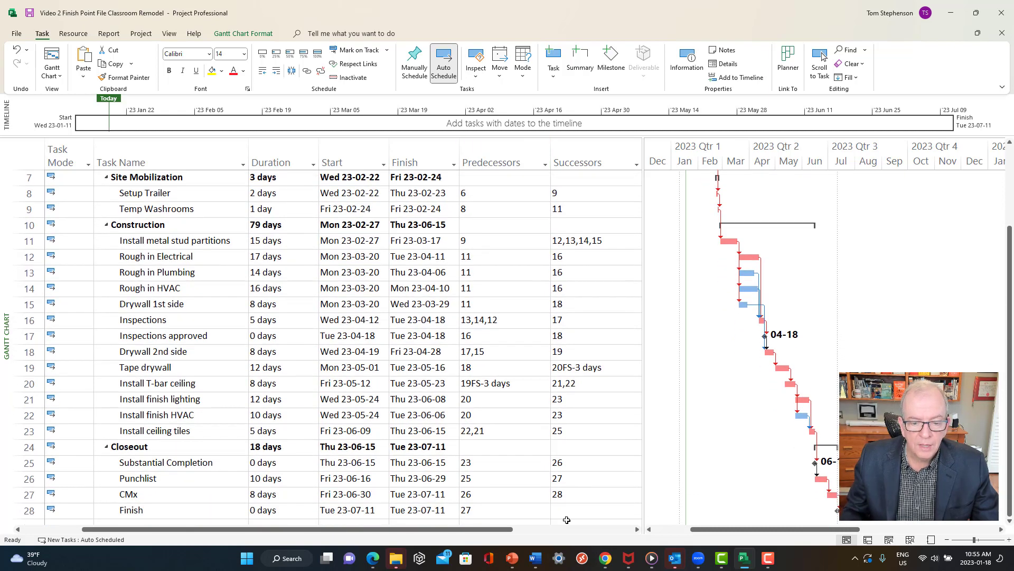
{"action": "scroll", "coordinate": [506, 424], "scroll_direction": "up", "scroll_amount": 2}
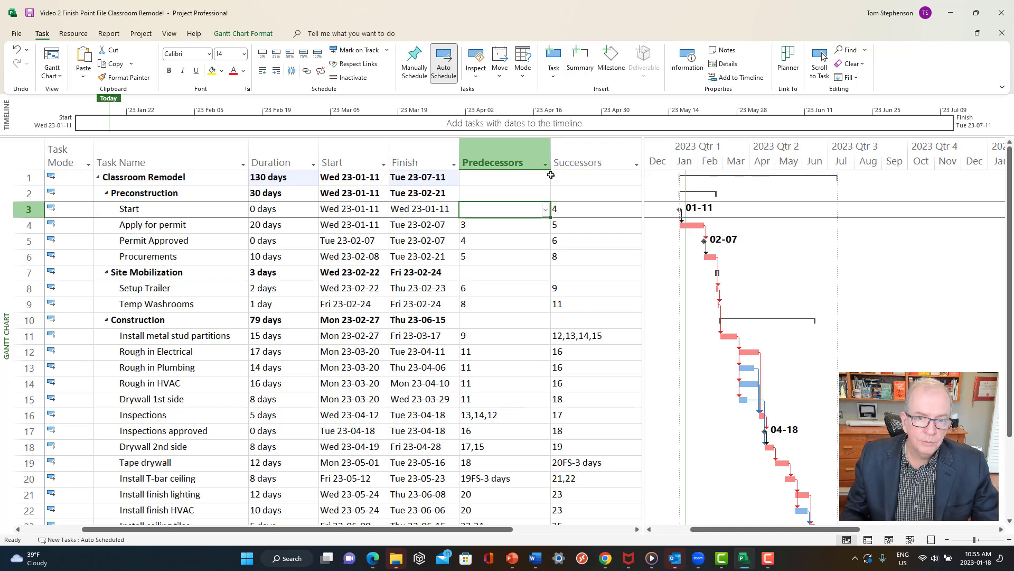
Filter the Successors column to show only tasks with a blank value.
{"action": "left_click", "coordinate": [613, 164]}
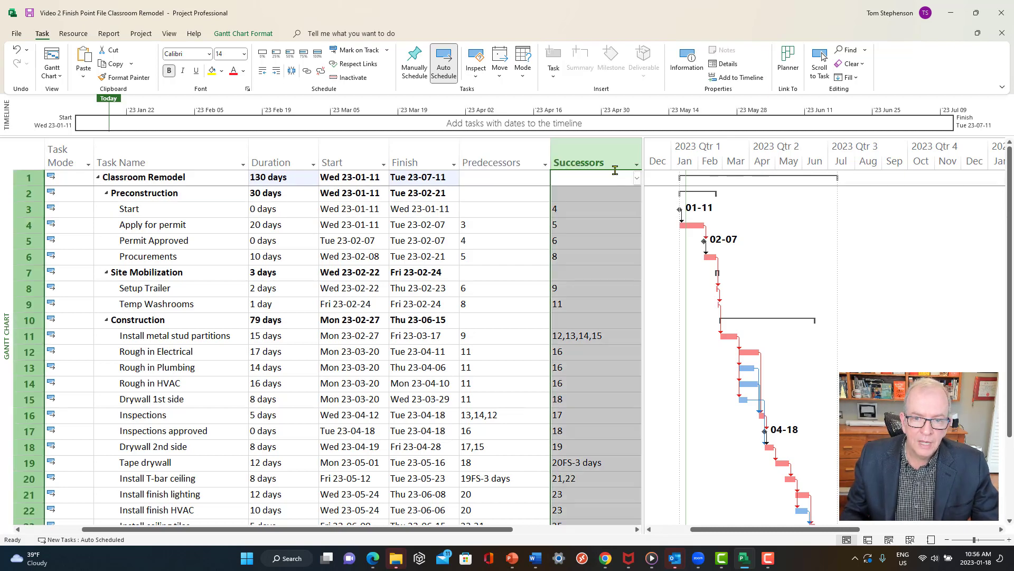
{"action": "left_click", "coordinate": [636, 166]}
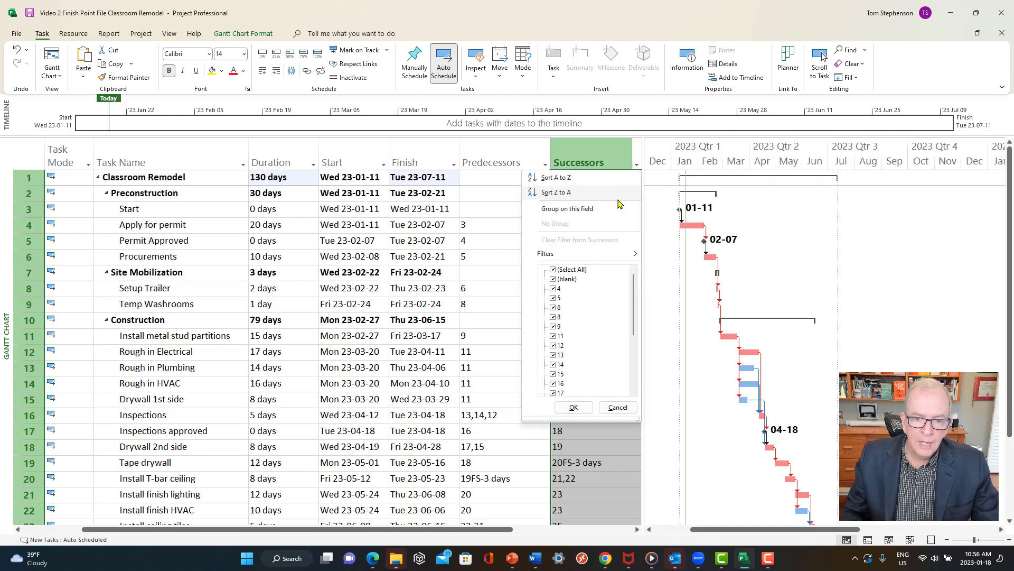
{"action": "left_click", "coordinate": [553, 270]}
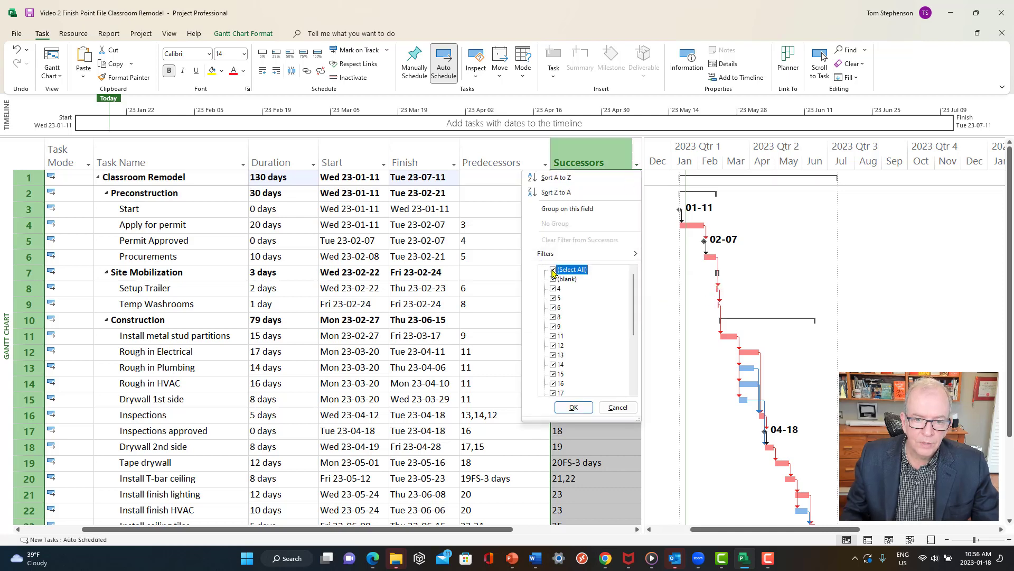
{"action": "left_click", "coordinate": [553, 279]}
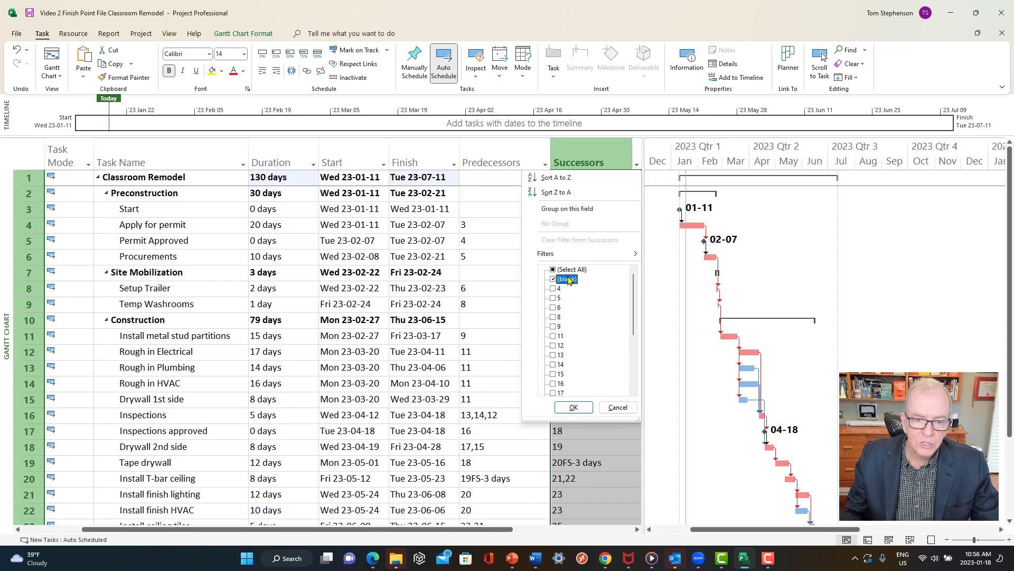
{"action": "left_click", "coordinate": [566, 408]}
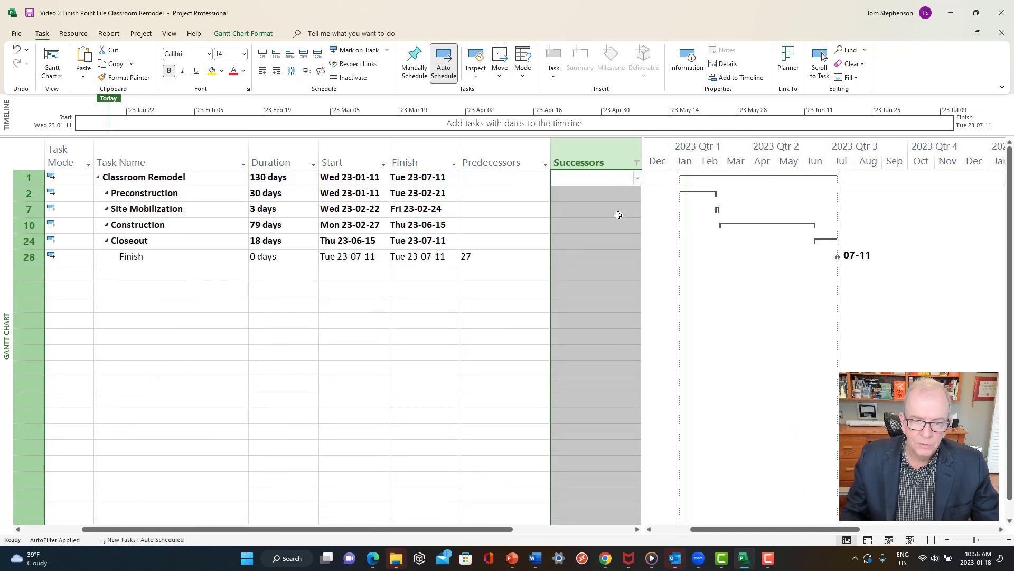
Restore all tasks by reselecting every value in the Successors filter.
{"action": "left_click", "coordinate": [637, 163]}
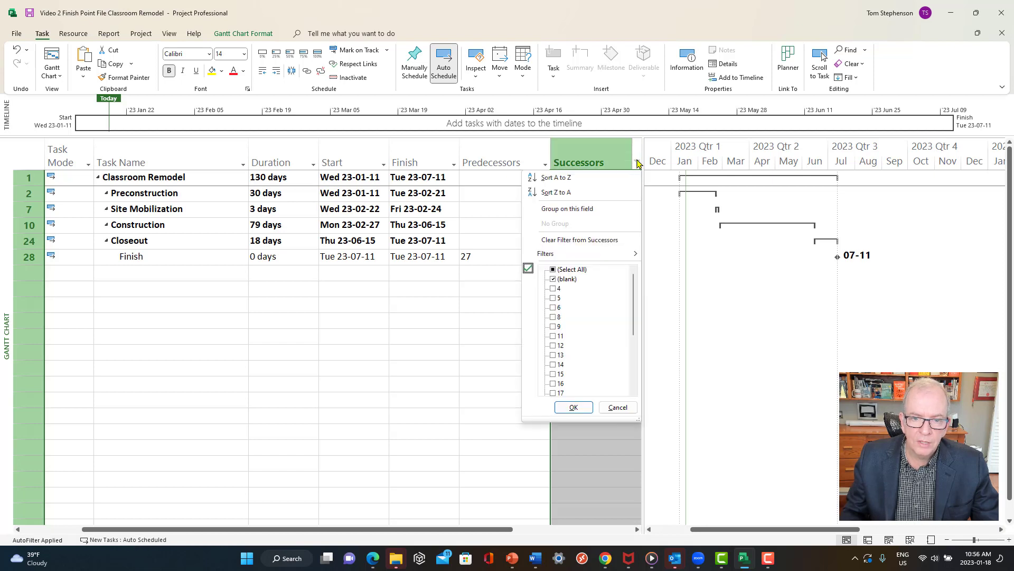
{"action": "left_click", "coordinate": [553, 270]}
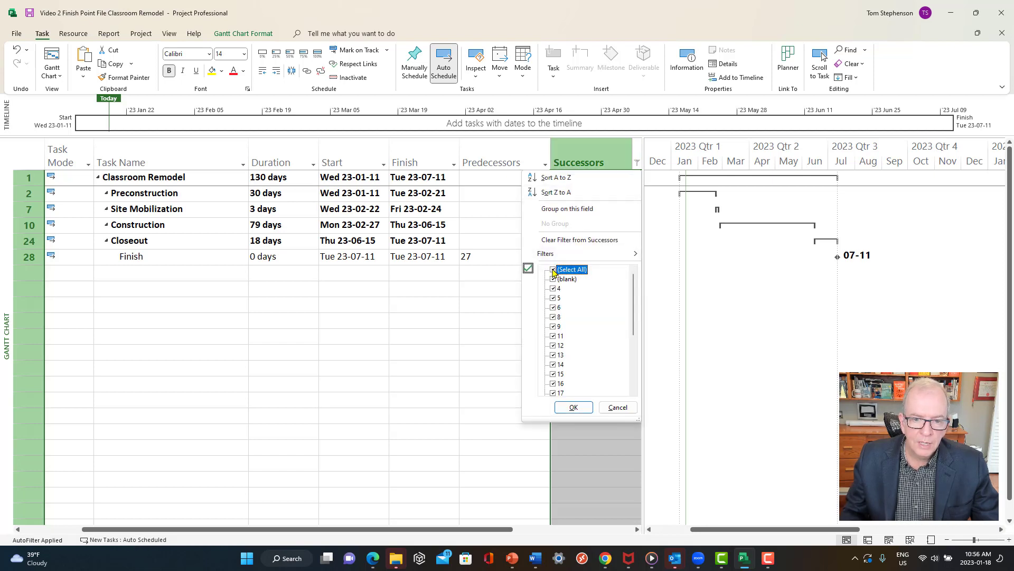
{"action": "left_click", "coordinate": [574, 408]}
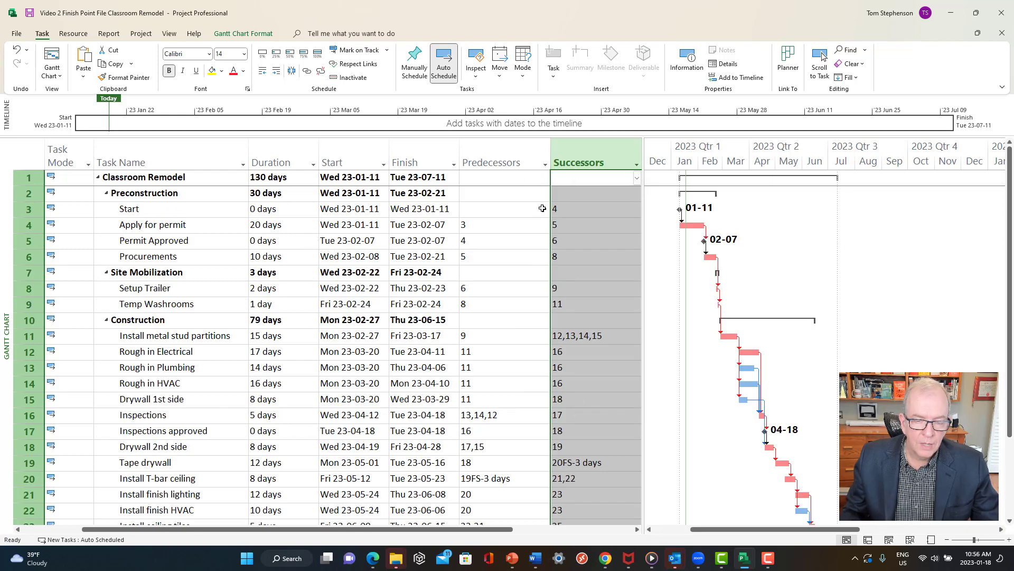
Filter the Predecessors column to show only tasks with a blank value.
{"action": "left_click", "coordinate": [546, 166]}
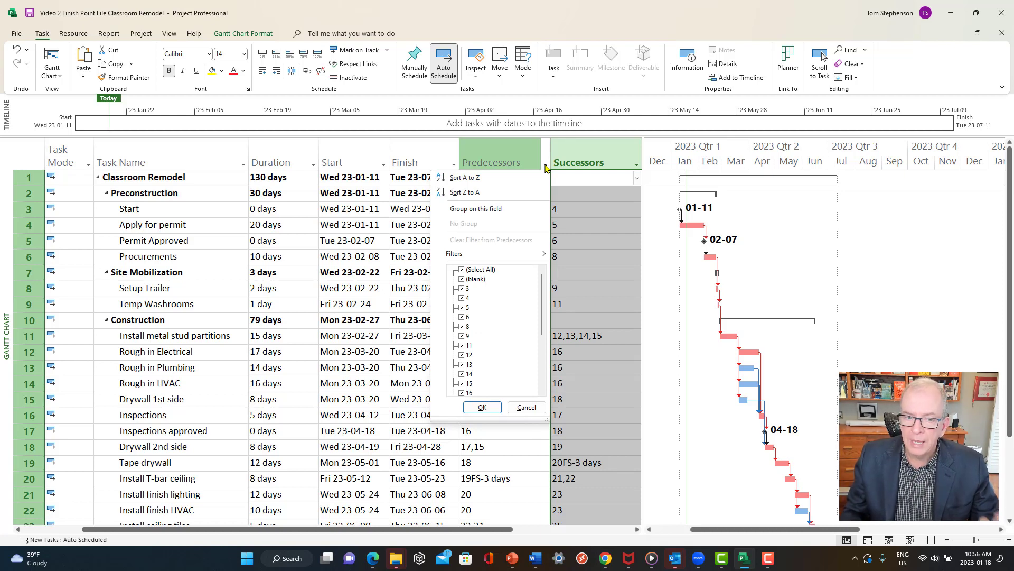
{"action": "left_click", "coordinate": [478, 269]}
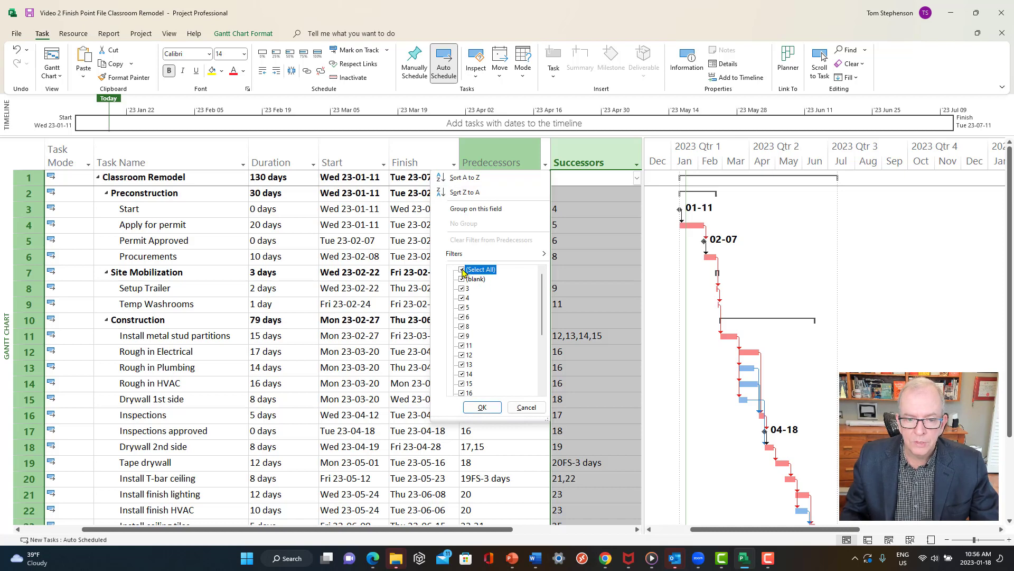
{"action": "left_click", "coordinate": [474, 279]}
{"action": "left_click", "coordinate": [482, 407]}
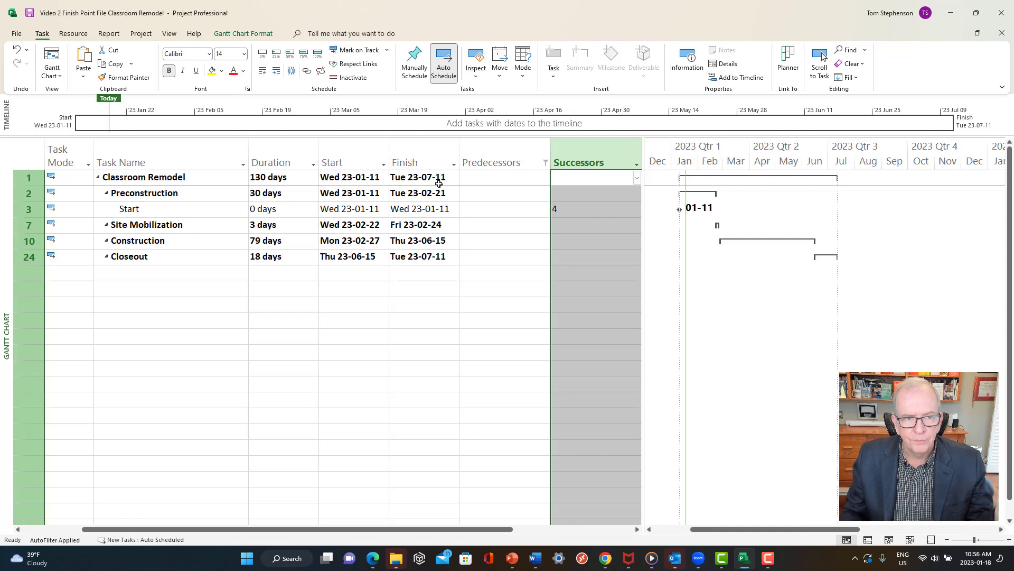
Hide the summary tasks to isolate the filtered subtasks, and show the summary tasks again.
{"action": "left_click", "coordinate": [238, 34]}
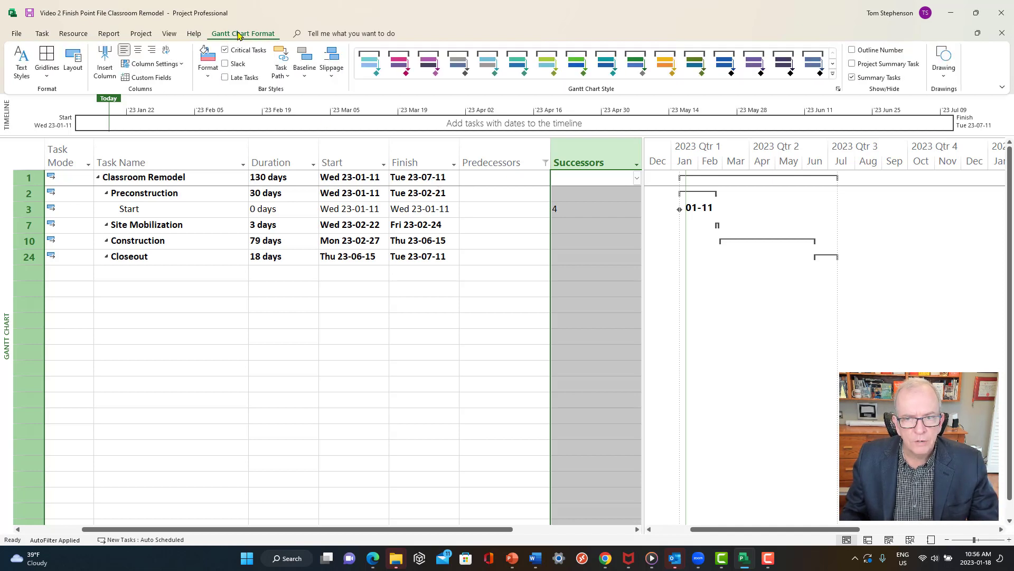
{"action": "left_click", "coordinate": [854, 80]}
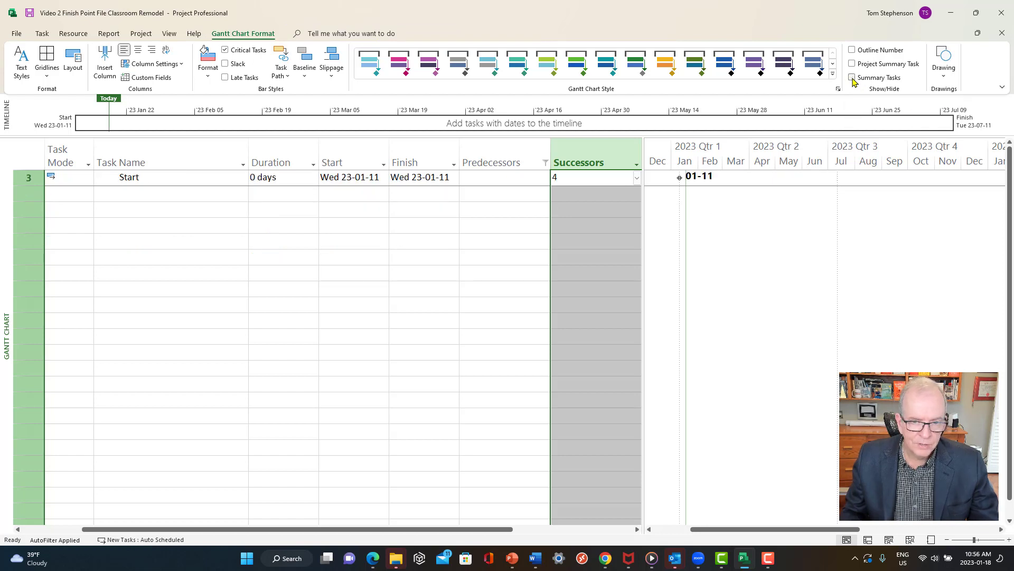
{"action": "left_click", "coordinate": [852, 77]}
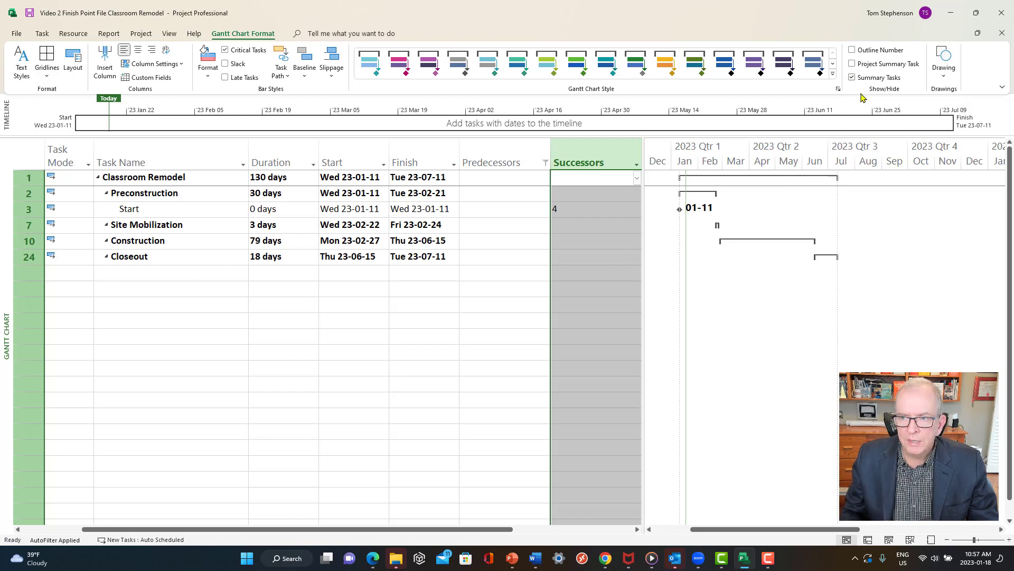
Restore all tasks by reselecting every value in the Predecessors filter.
{"action": "left_click", "coordinate": [546, 166]}
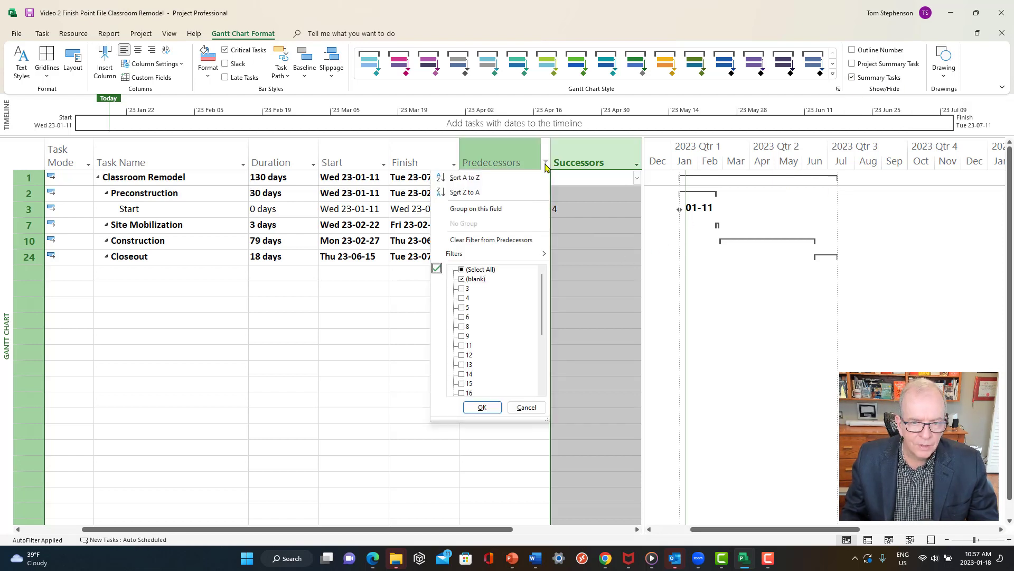
{"action": "left_click", "coordinate": [462, 270]}
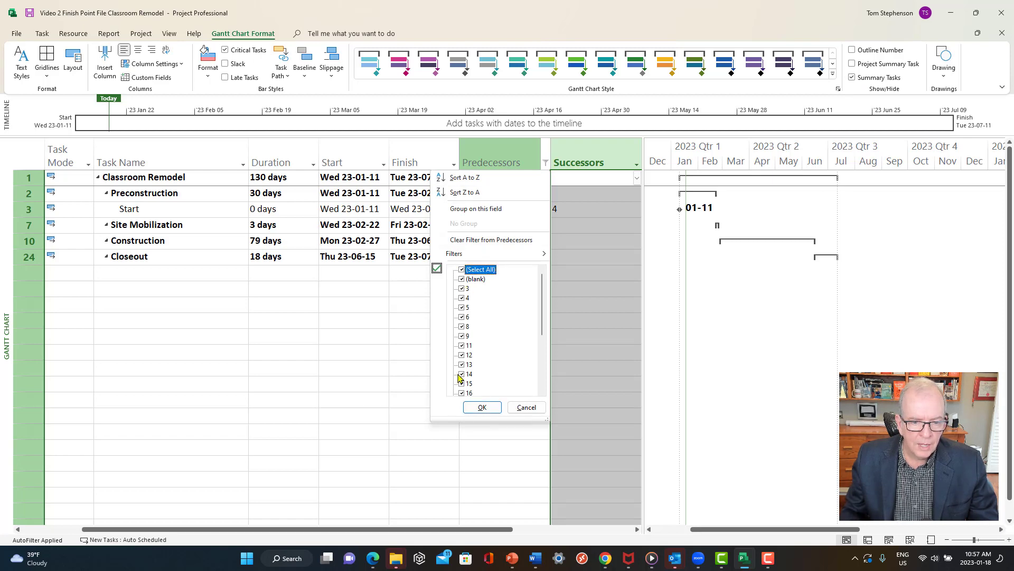
{"action": "left_click", "coordinate": [481, 407]}
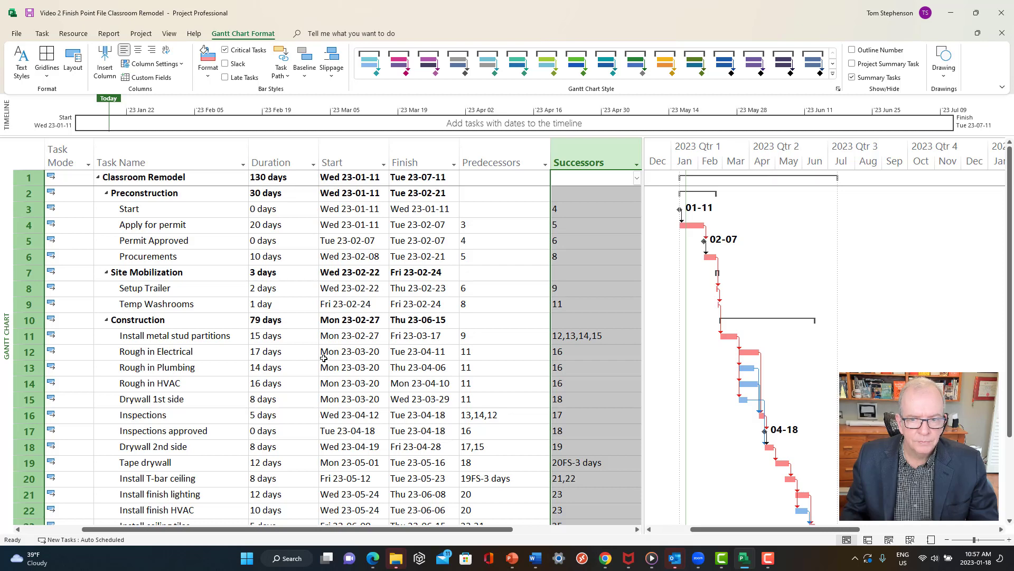
{"action": "right_click", "coordinate": [5, 228]}
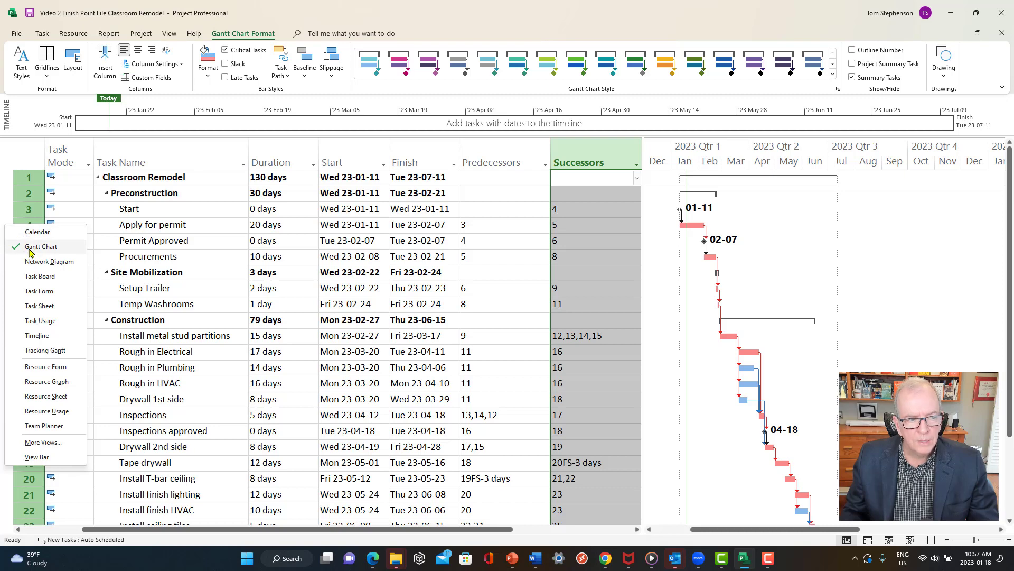
{"action": "key", "text": "Escape"}
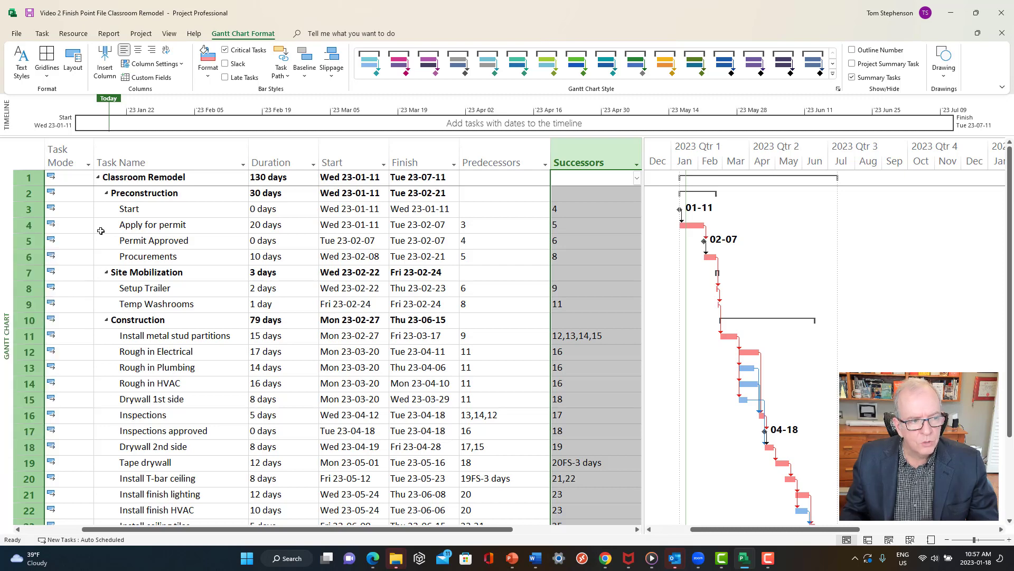
{"action": "right_click", "coordinate": [5, 234]}
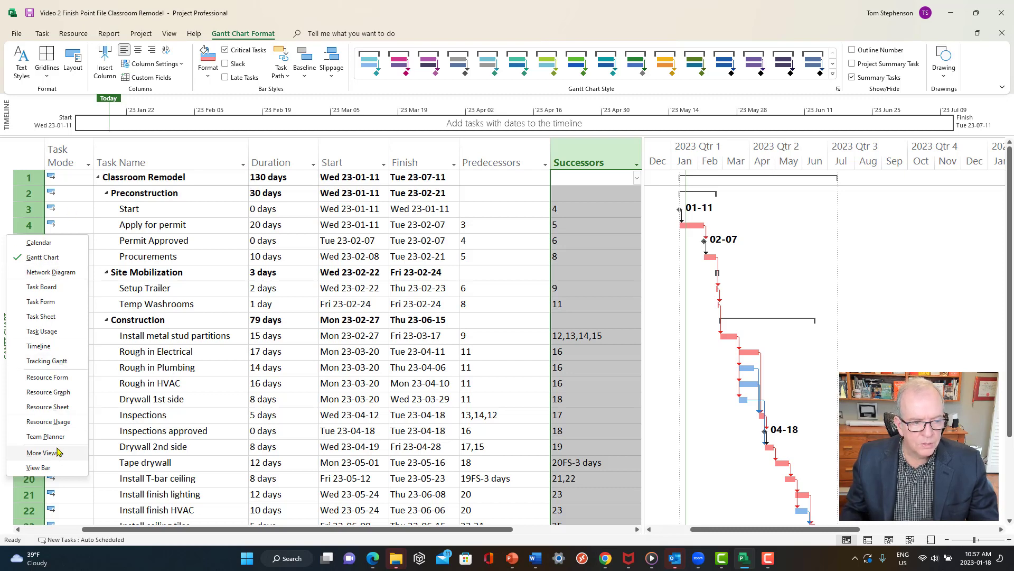
{"action": "left_click", "coordinate": [145, 397]}
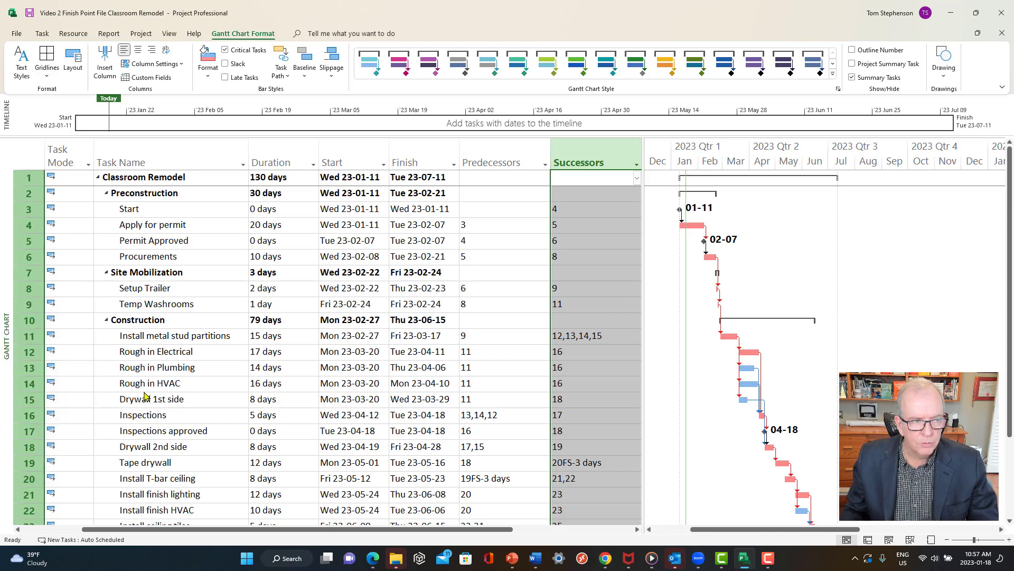
{"action": "left_click", "coordinate": [31, 148]}
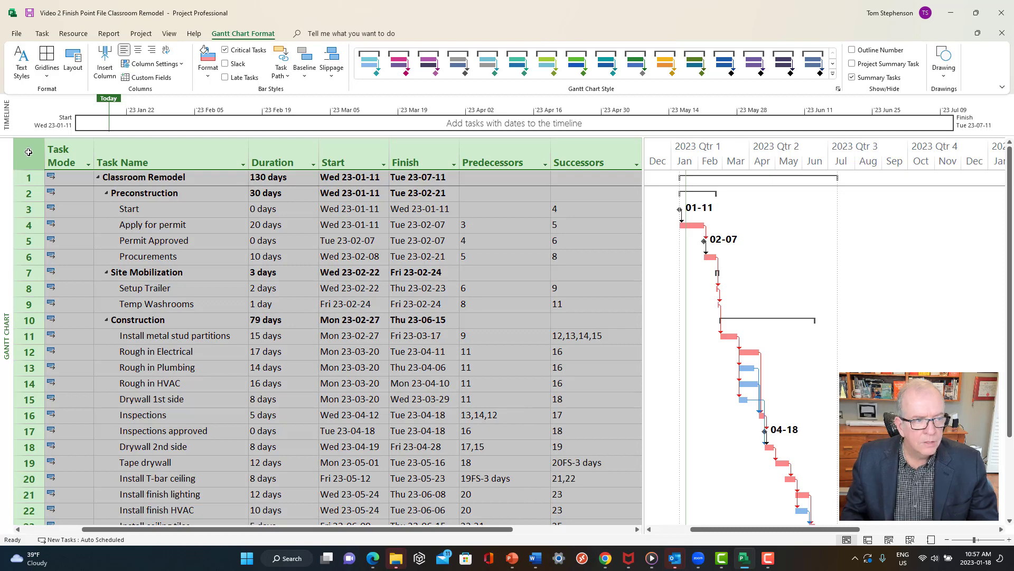
{"action": "right_click", "coordinate": [29, 152]}
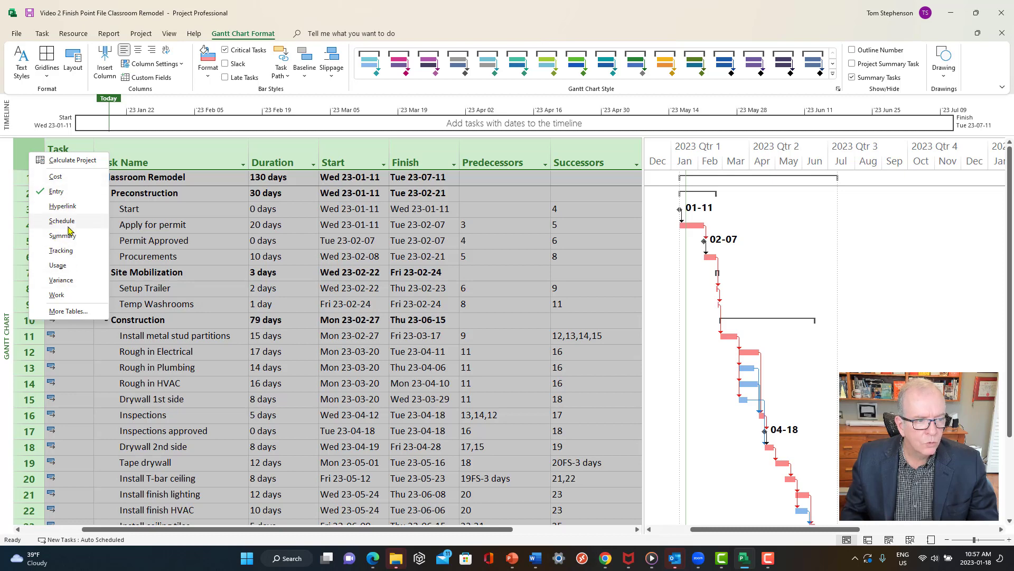
{"action": "left_click", "coordinate": [168, 248]}
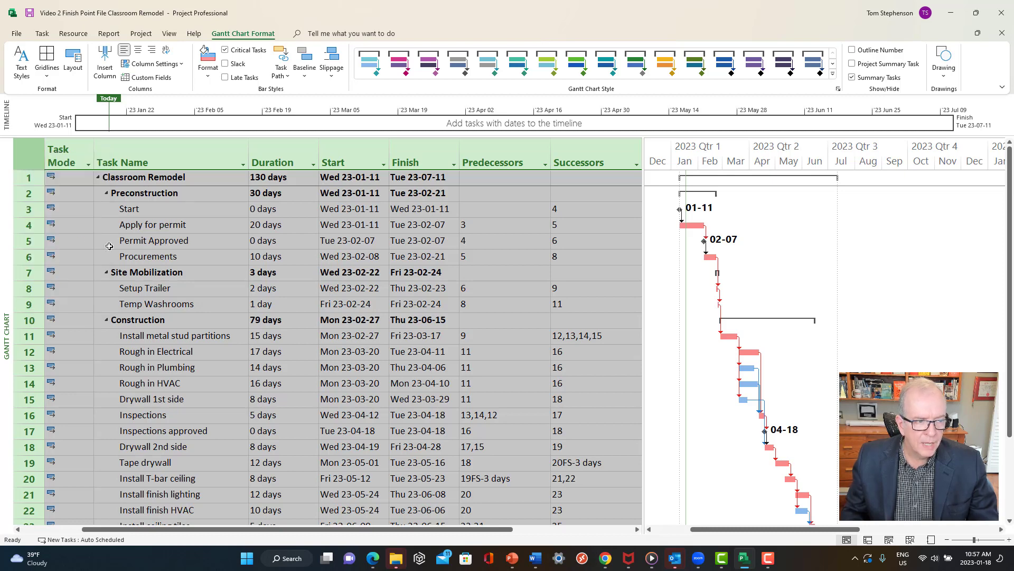
Switch to the Network Diagram view and zoom out to examine the linked task boxes.
{"action": "right_click", "coordinate": [6, 226]}
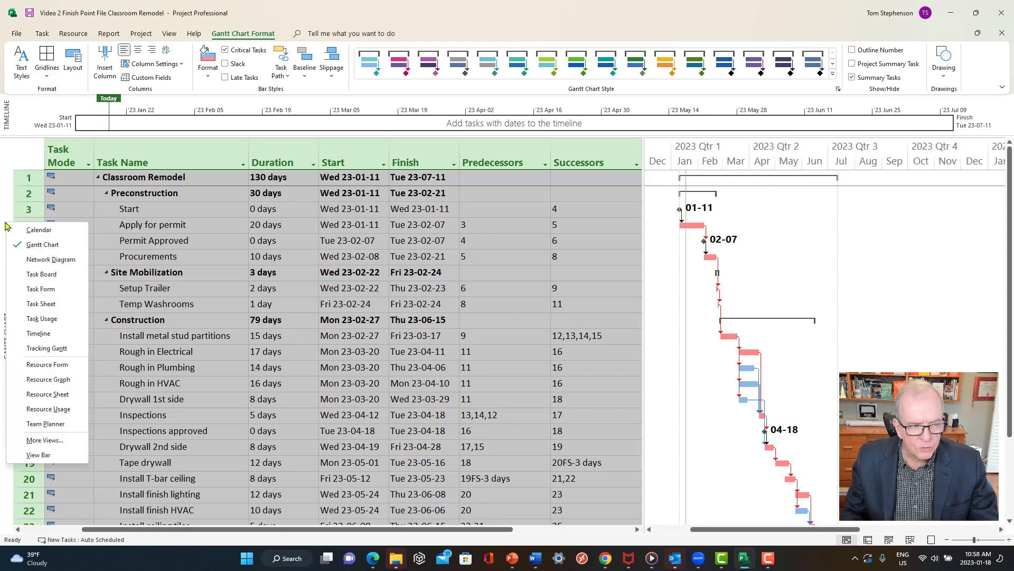
{"action": "left_click", "coordinate": [29, 266]}
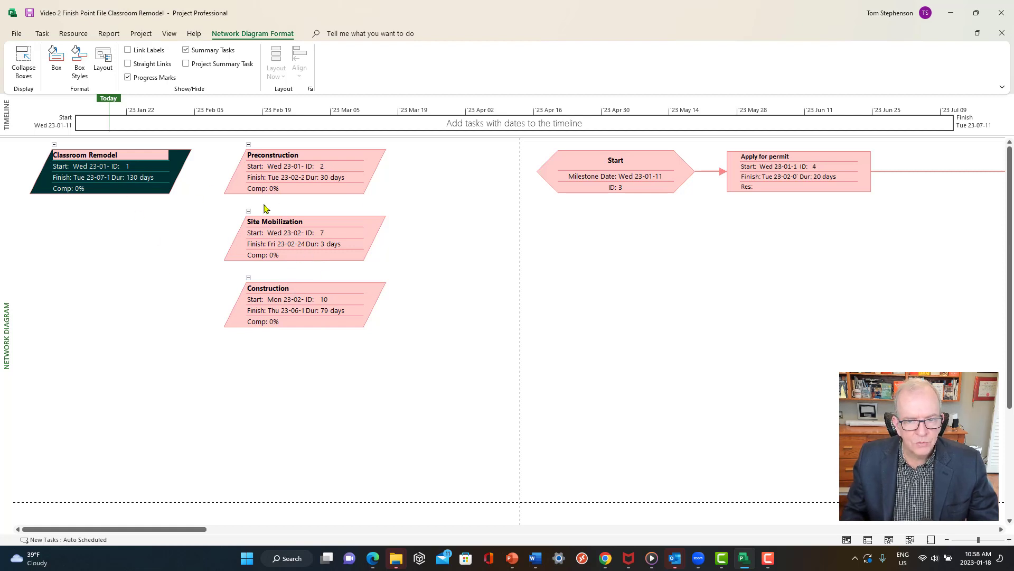
{"action": "scroll", "coordinate": [265, 208], "scroll_direction": "down", "scroll_amount": 5}
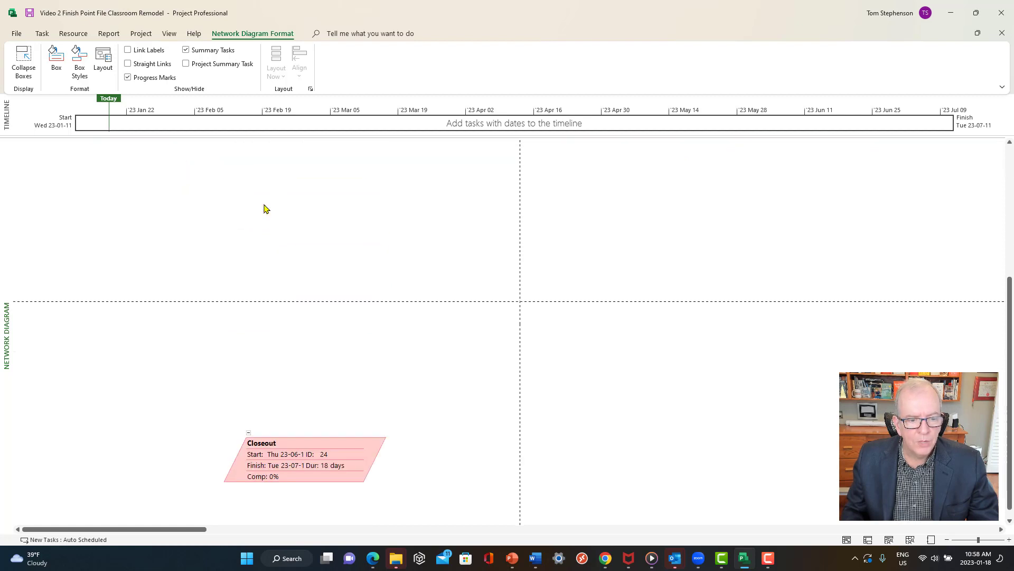
{"action": "scroll", "coordinate": [303, 310], "scroll_direction": "up", "scroll_amount": 5}
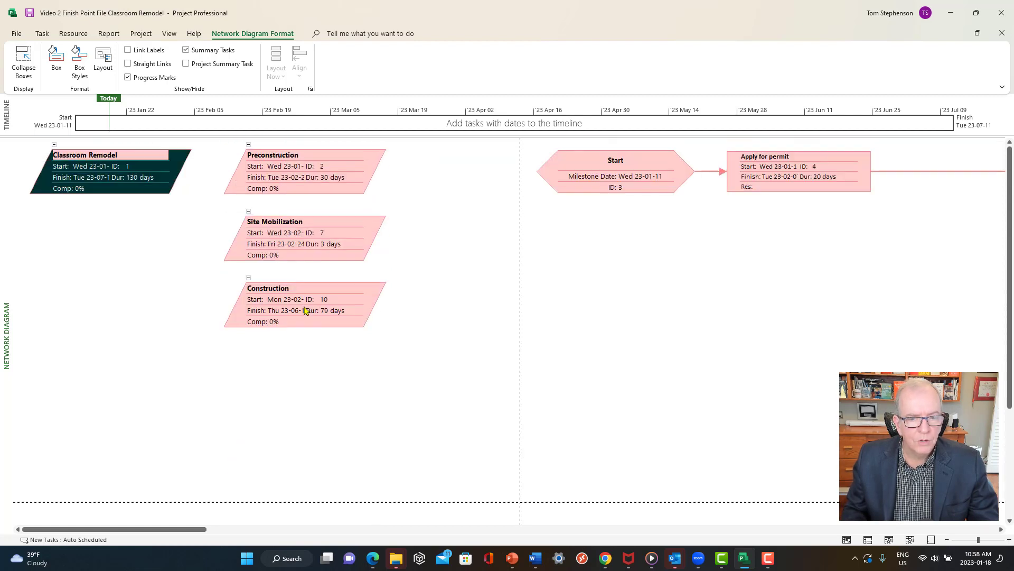
{"action": "left_click", "coordinate": [949, 540]}
{"action": "left_click", "coordinate": [948, 540]}
{"action": "left_click", "coordinate": [948, 540]}
{"action": "left_click", "coordinate": [949, 540]}
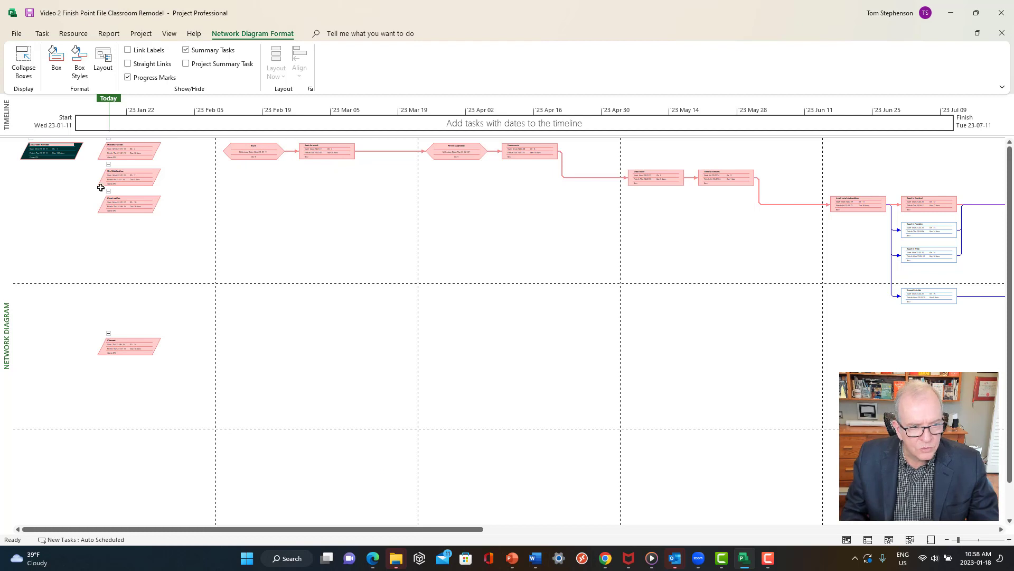
Collapse the Site Mobilization summary box in the network diagram, and expand it again.
{"action": "left_click", "coordinate": [107, 336]}
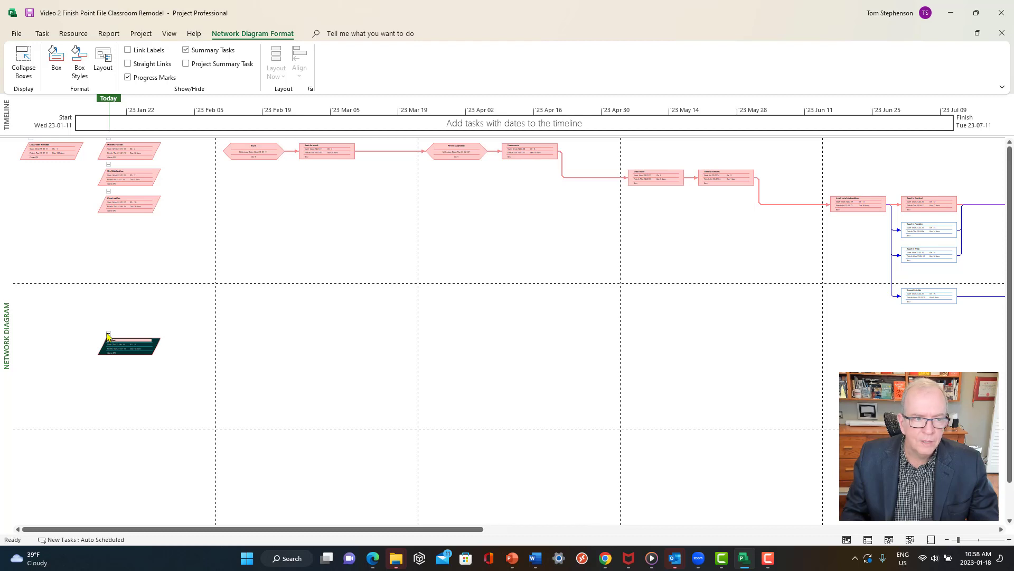
{"action": "left_click", "coordinate": [109, 164]}
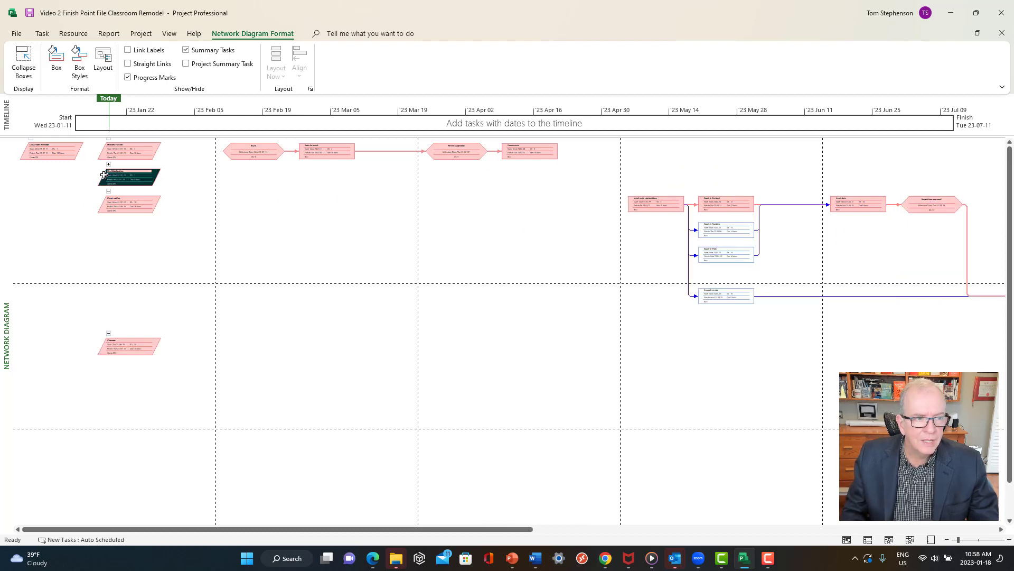
{"action": "left_click", "coordinate": [108, 165]}
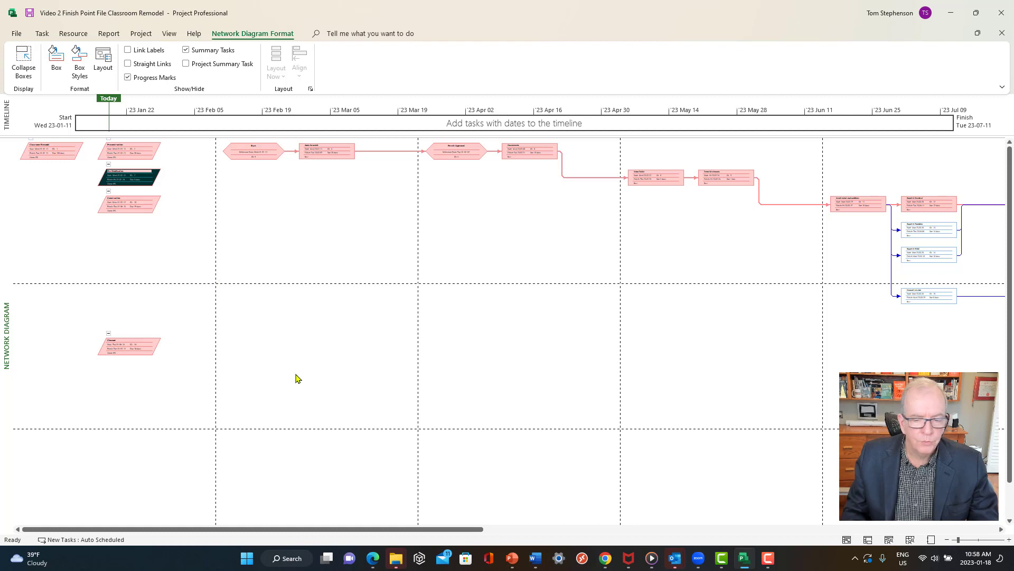
Examine the task links further along the network diagram, and return to the Gantt Chart view.
{"action": "left_click_drag", "start_coordinate": [407, 530], "coordinate": [597, 553]}
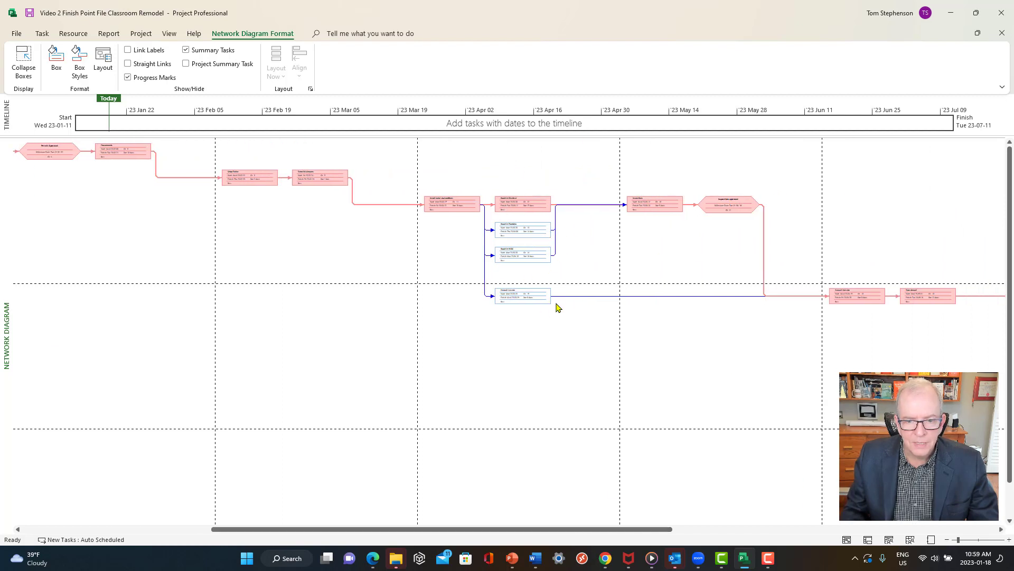
{"action": "left_click_drag", "start_coordinate": [458, 530], "coordinate": [237, 460]}
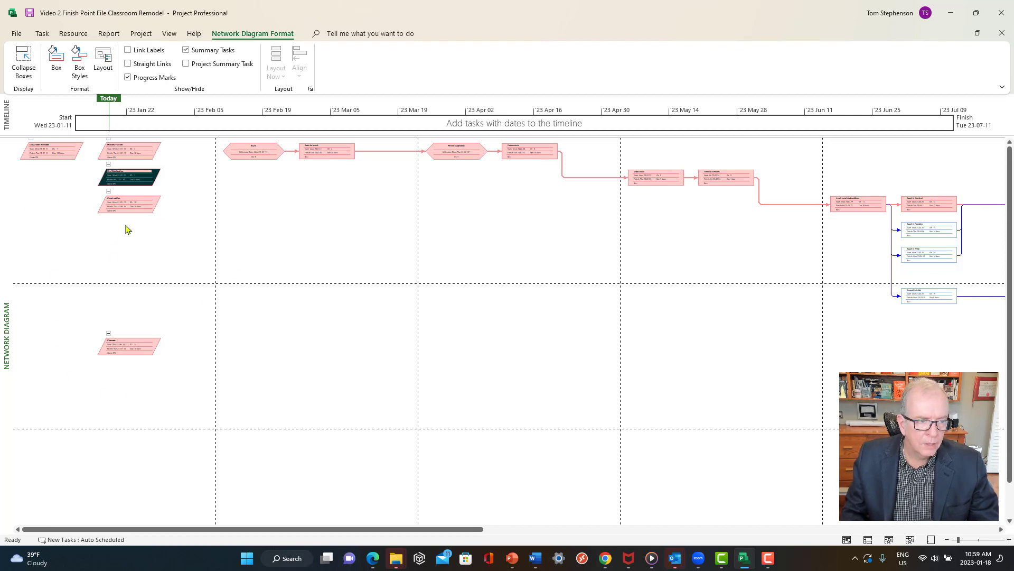
{"action": "right_click", "coordinate": [2, 221]}
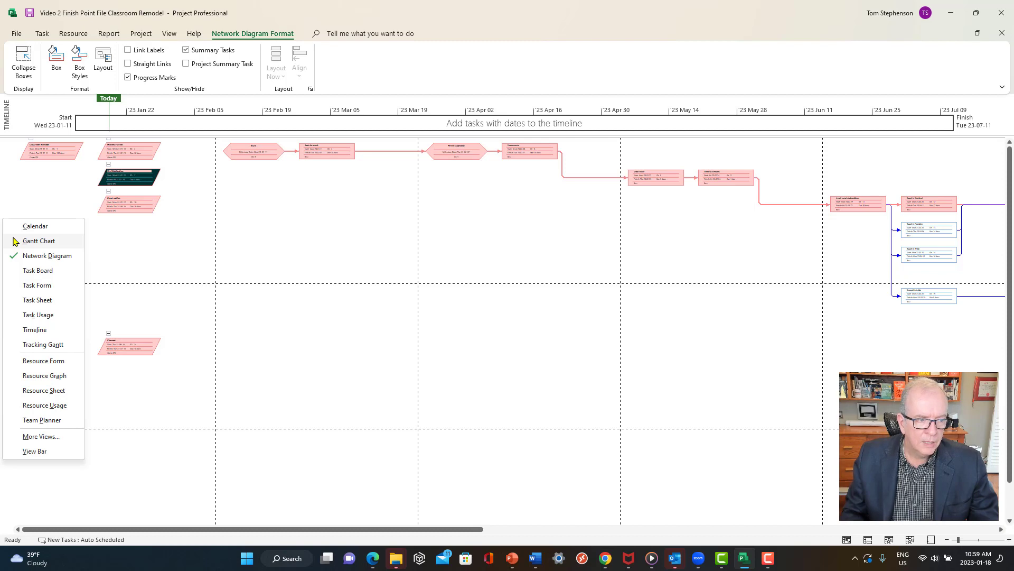
{"action": "left_click", "coordinate": [14, 240]}
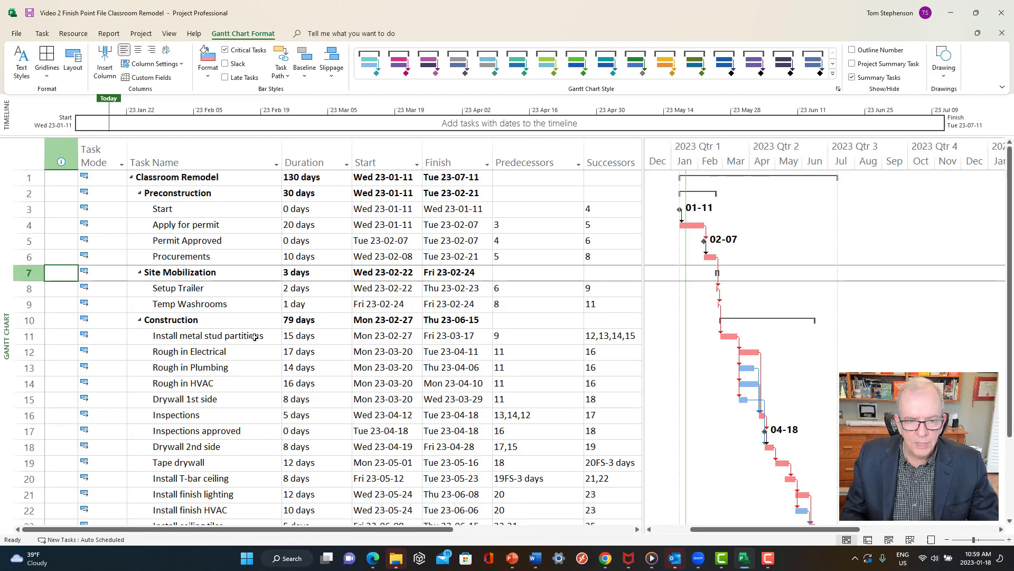
Insert a WBS column before the Task Name column and narrow it to fit the codes.
{"action": "left_click", "coordinate": [157, 153]}
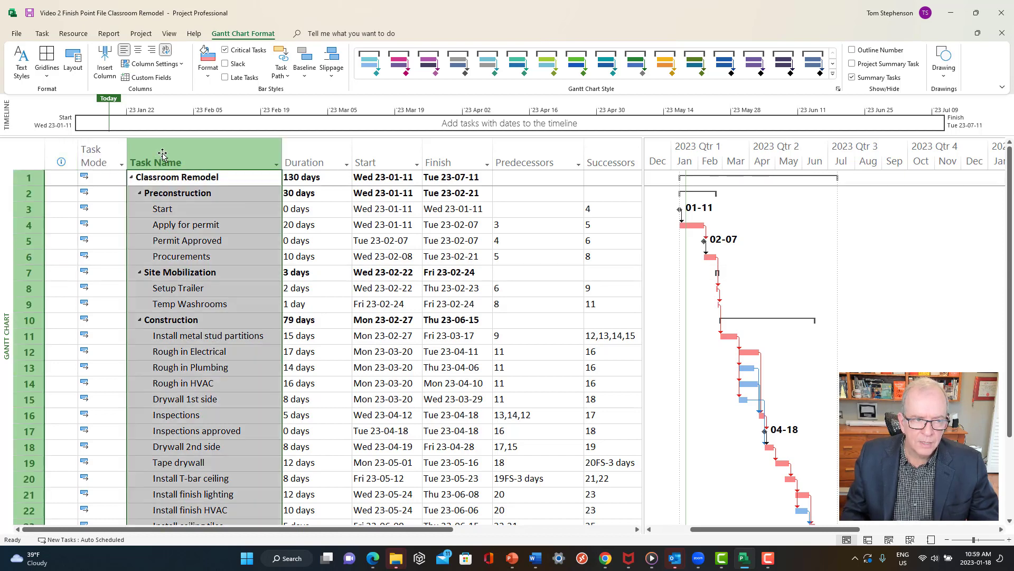
{"action": "right_click", "coordinate": [162, 153]}
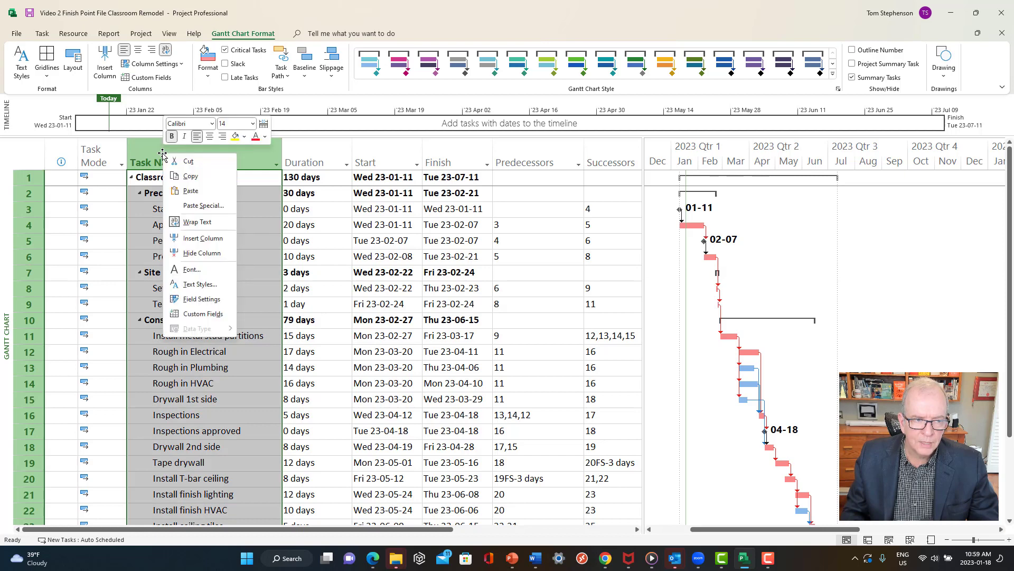
{"action": "left_click", "coordinate": [199, 238]}
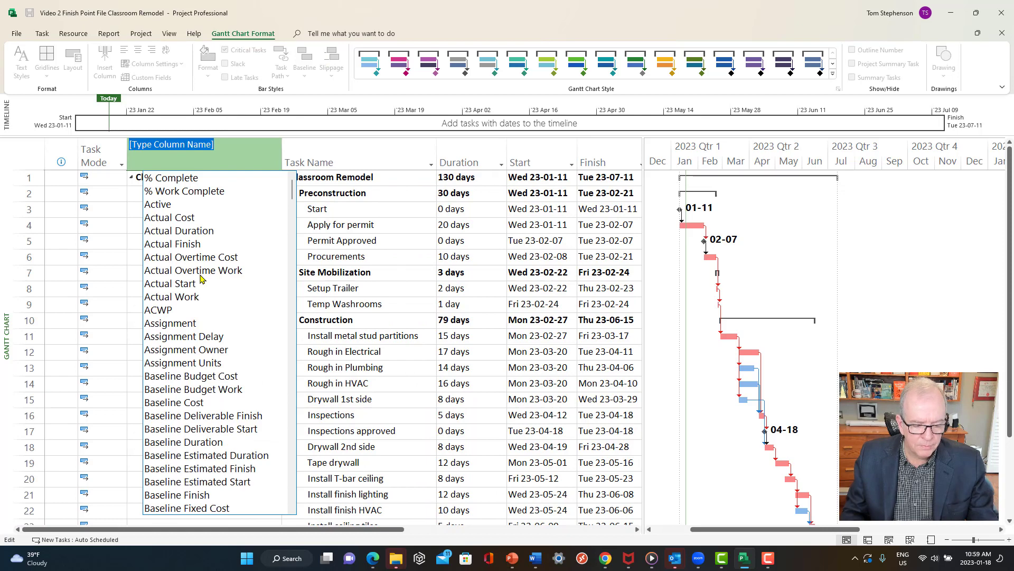
{"action": "type", "text": "warning"}
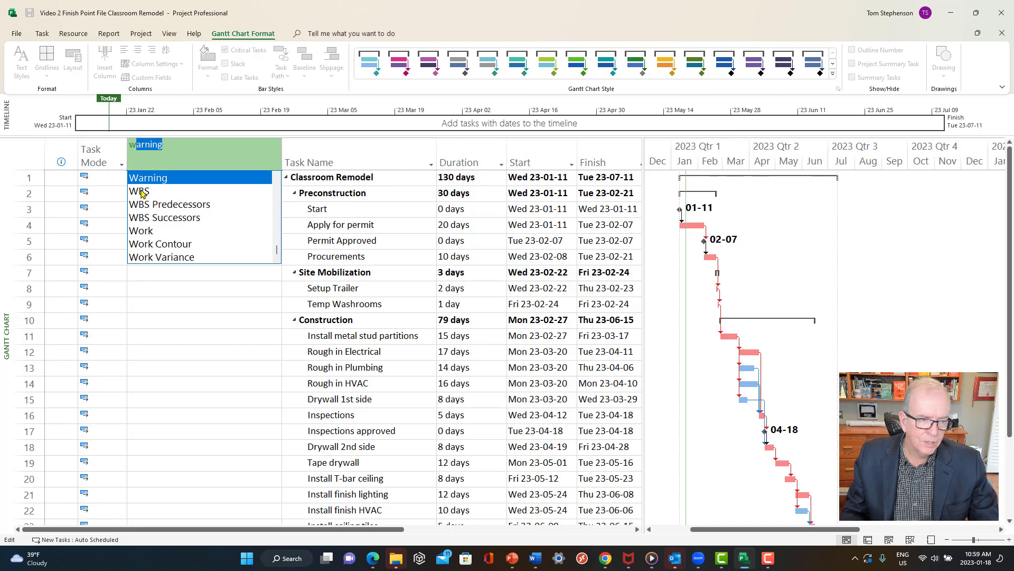
{"action": "left_click", "coordinate": [142, 193]}
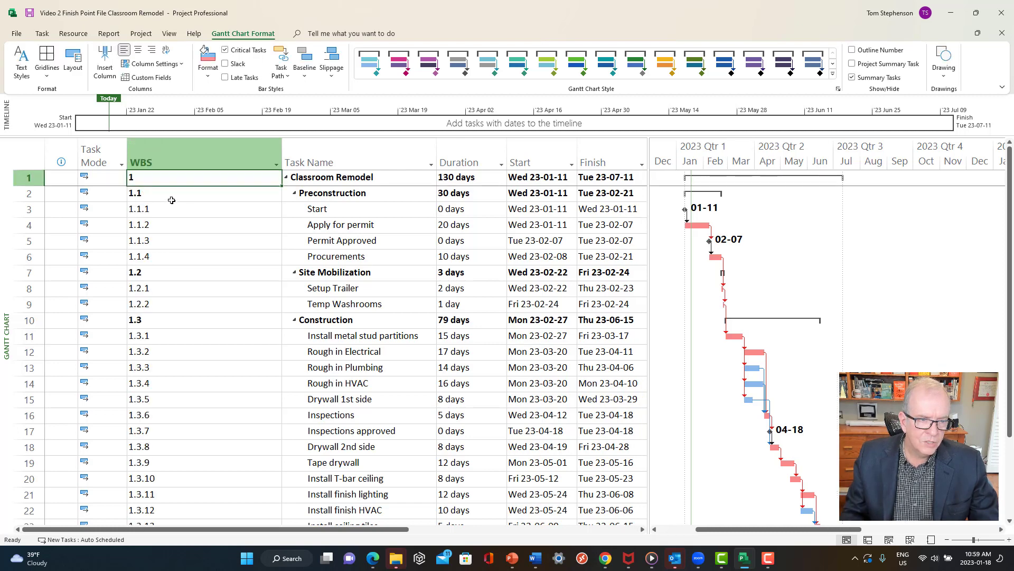
{"action": "left_click_drag", "start_coordinate": [280, 159], "coordinate": [161, 177]}
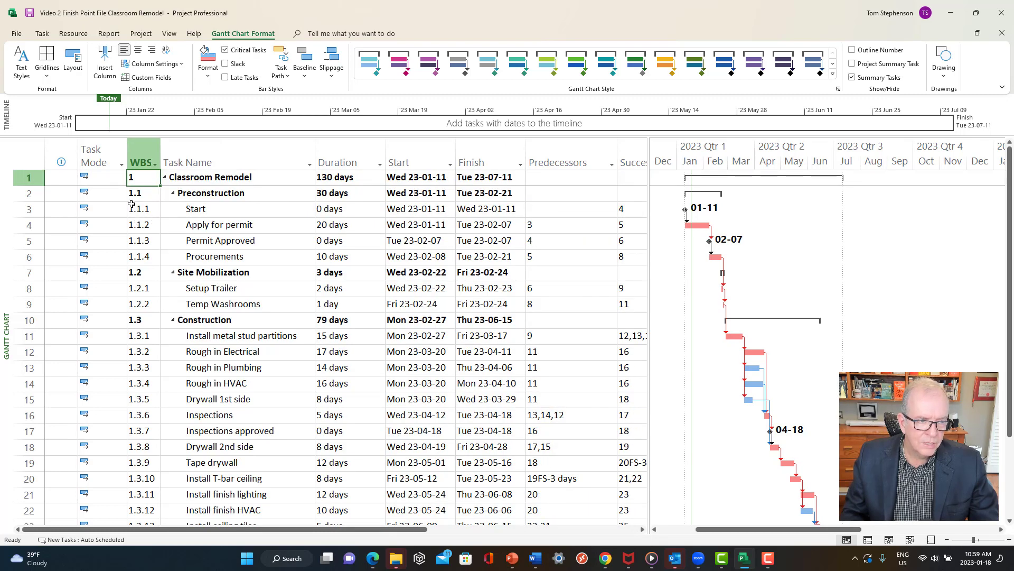
Give the Classroom Remodel summary row a blue theme-color background.
{"action": "left_click", "coordinate": [28, 176]}
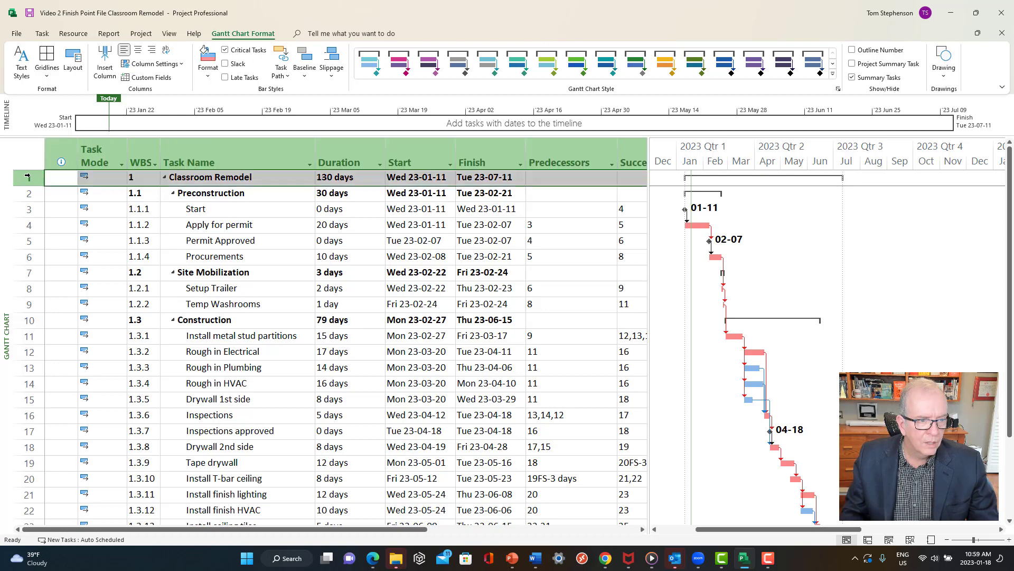
{"action": "left_click", "coordinate": [21, 195]}
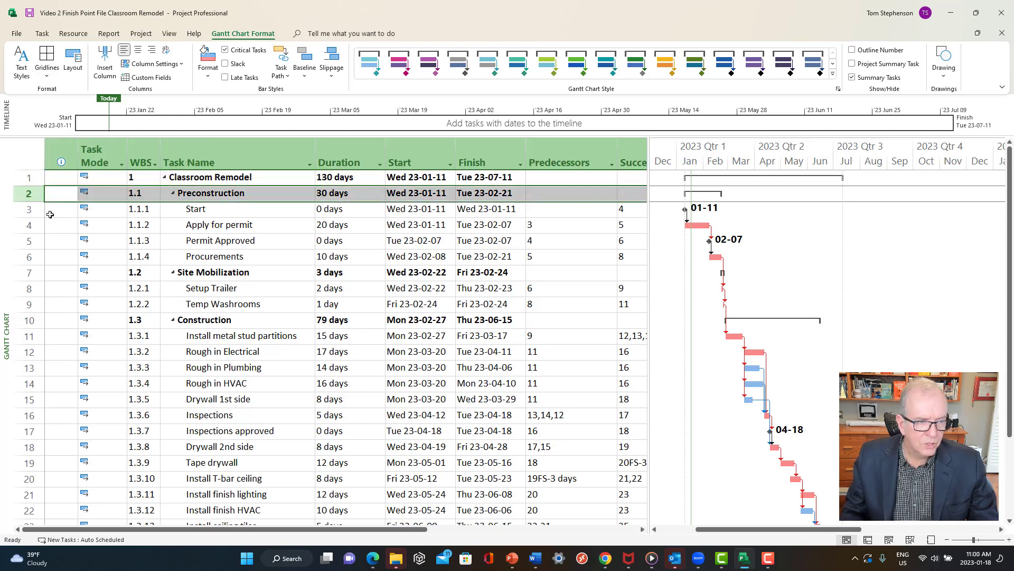
{"action": "left_click", "coordinate": [24, 210]}
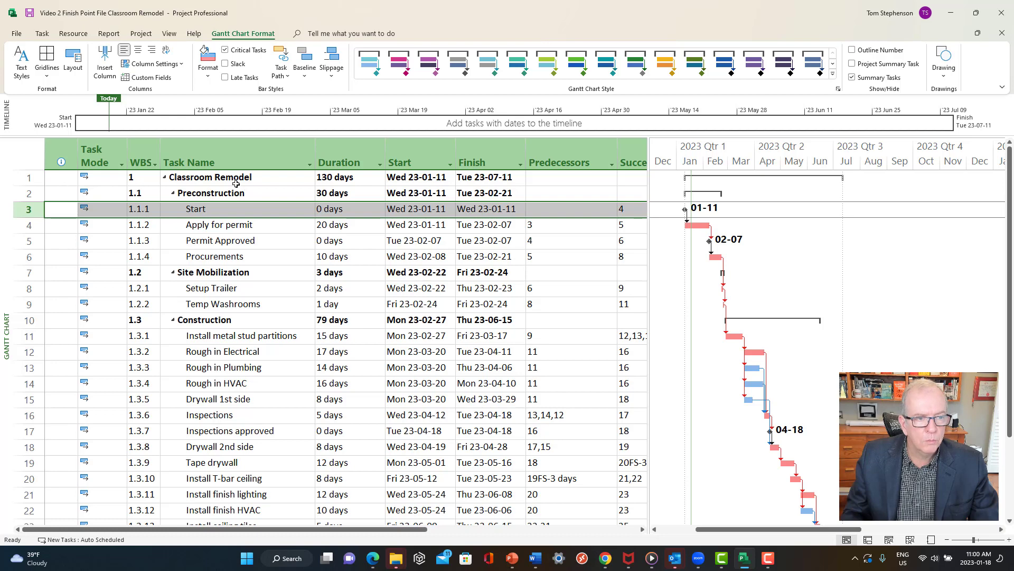
{"action": "left_click", "coordinate": [22, 181]}
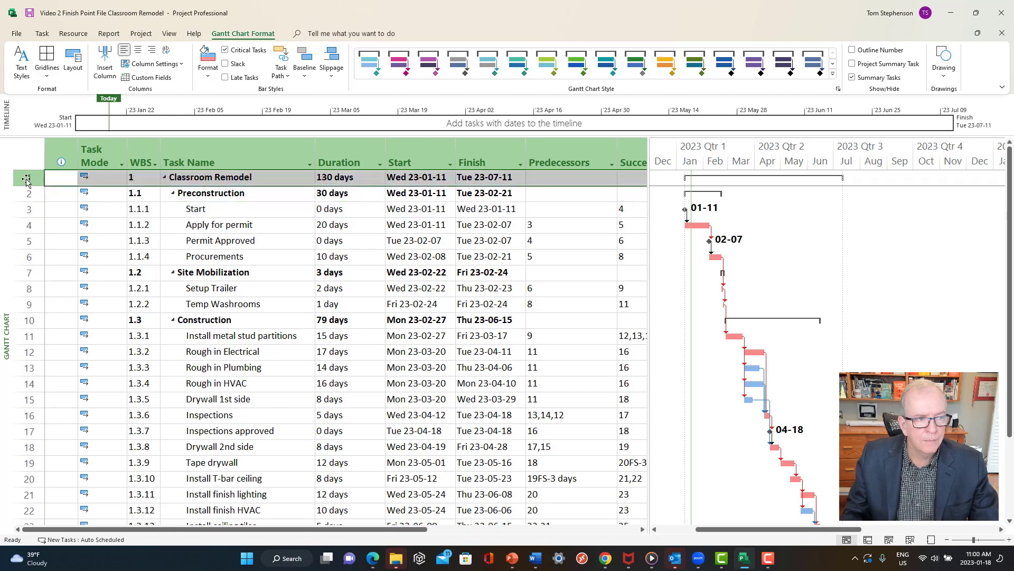
{"action": "right_click", "coordinate": [37, 181]}
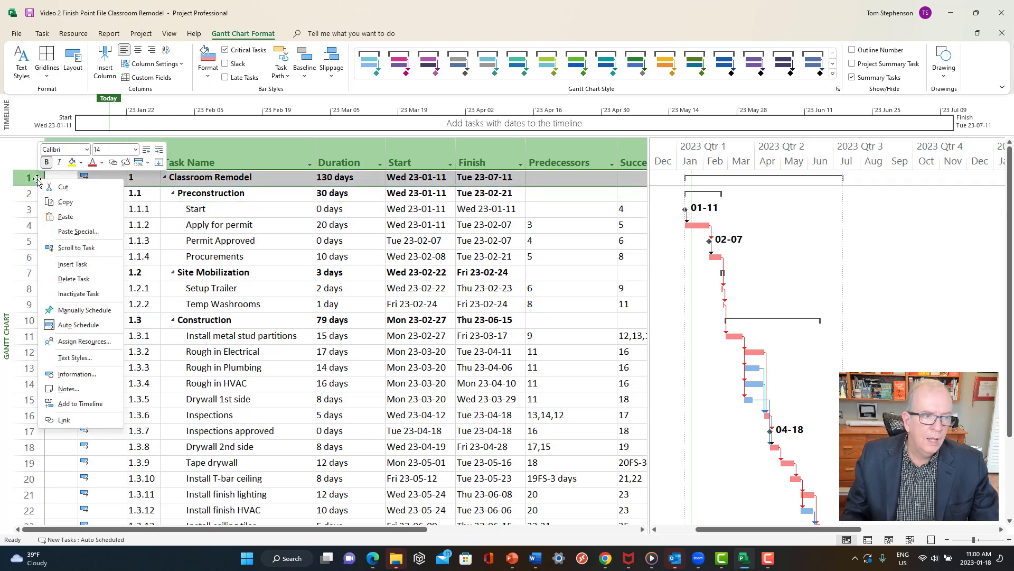
{"action": "left_click", "coordinate": [82, 163]}
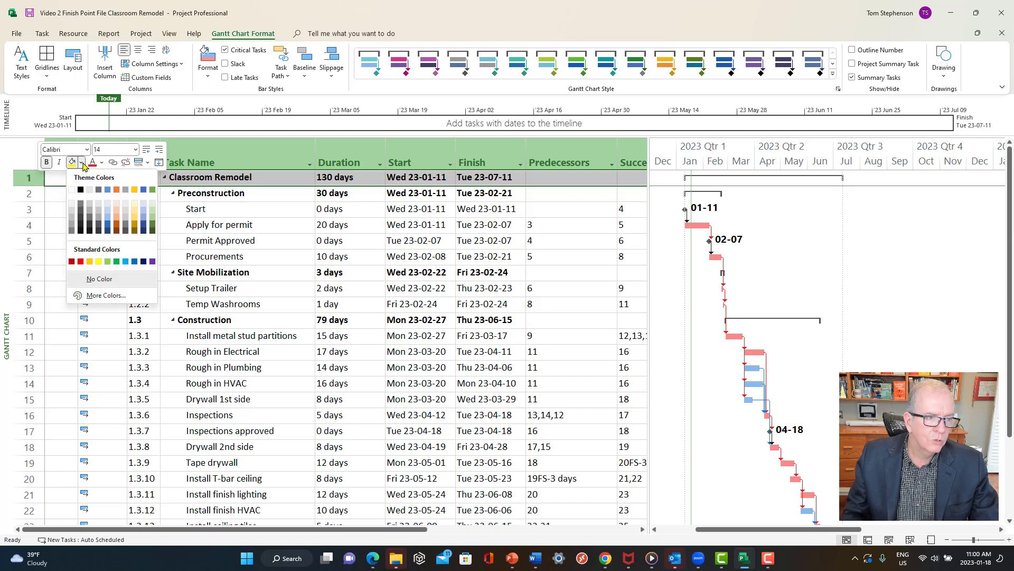
{"action": "left_click", "coordinate": [107, 190]}
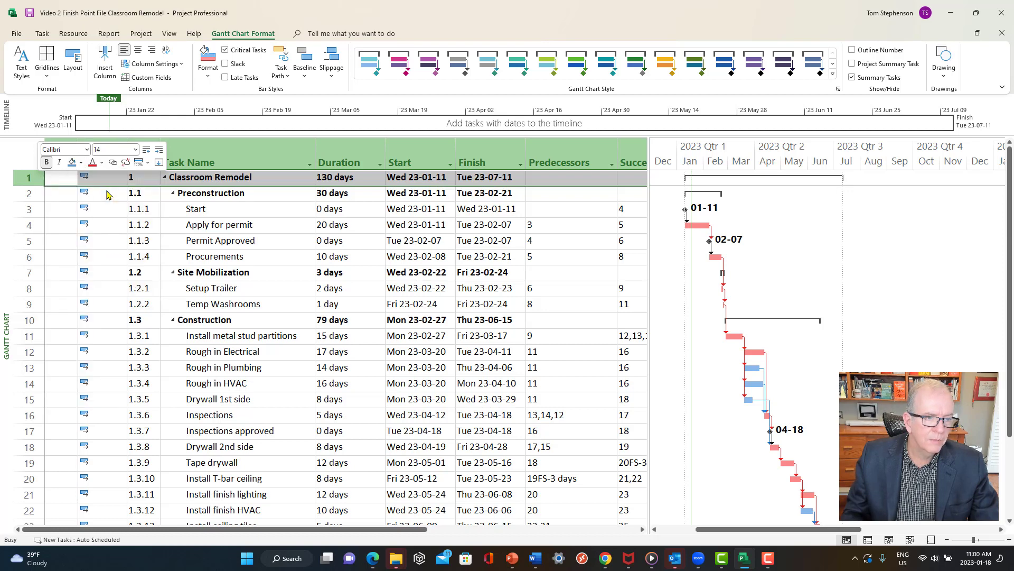
Give the Preconstruction and Site Mobilization summary rows a yellow background.
{"action": "left_click", "coordinate": [226, 209]}
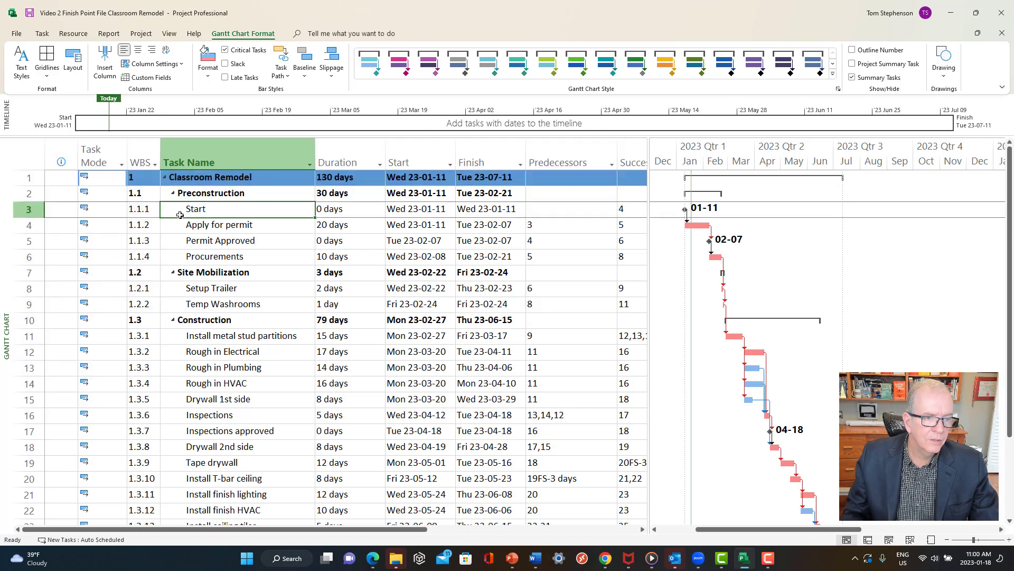
{"action": "left_click", "coordinate": [28, 197]}
{"action": "right_click", "coordinate": [28, 198]}
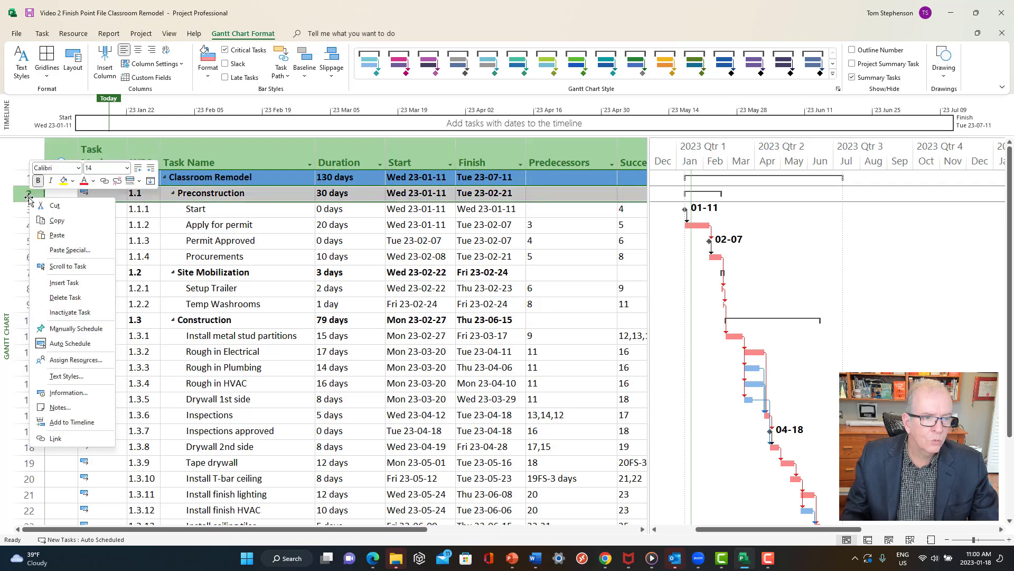
{"action": "left_click", "coordinate": [64, 181]}
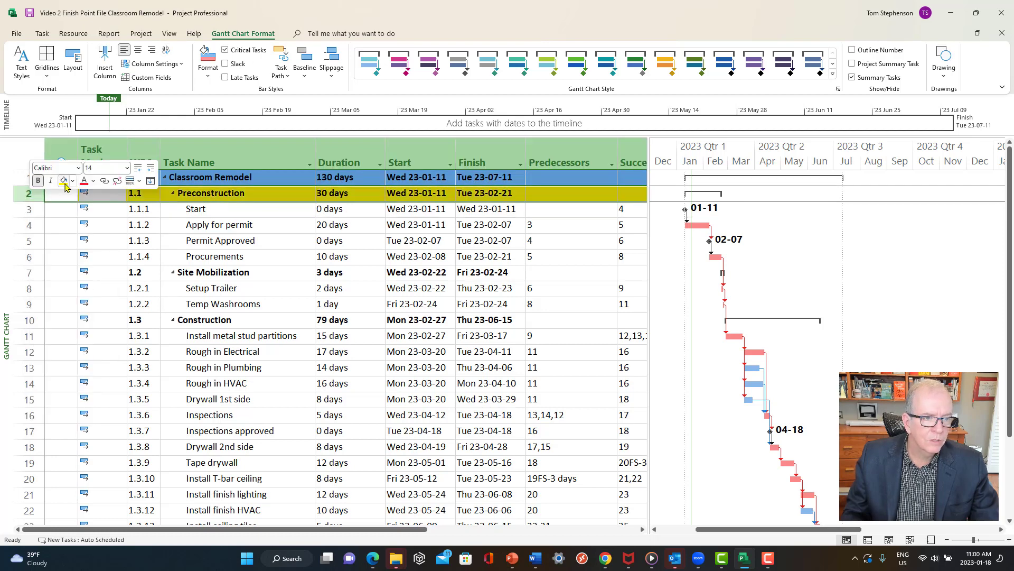
{"action": "left_click", "coordinate": [22, 273]}
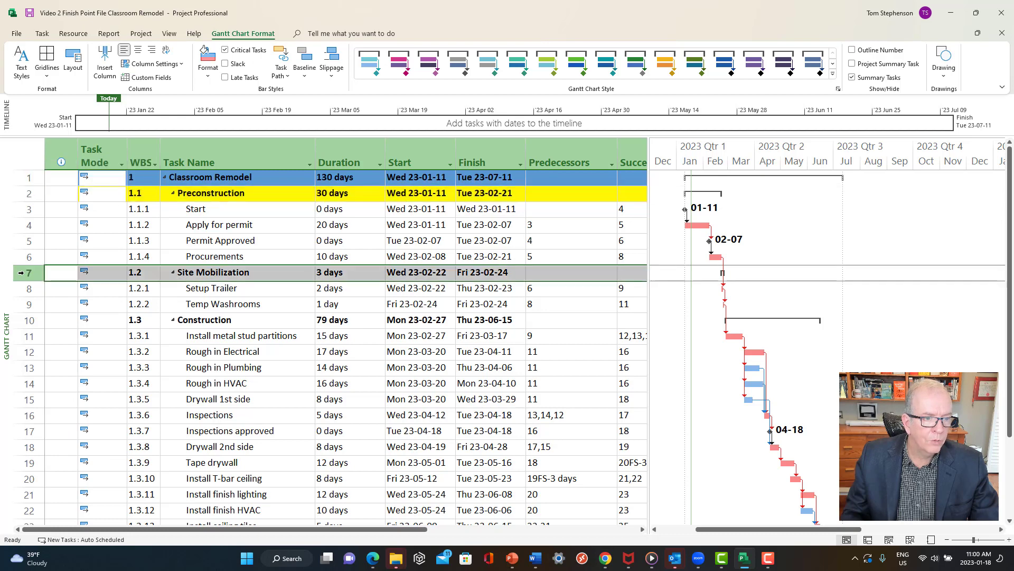
{"action": "right_click", "coordinate": [54, 276]}
{"action": "left_click", "coordinate": [89, 259]}
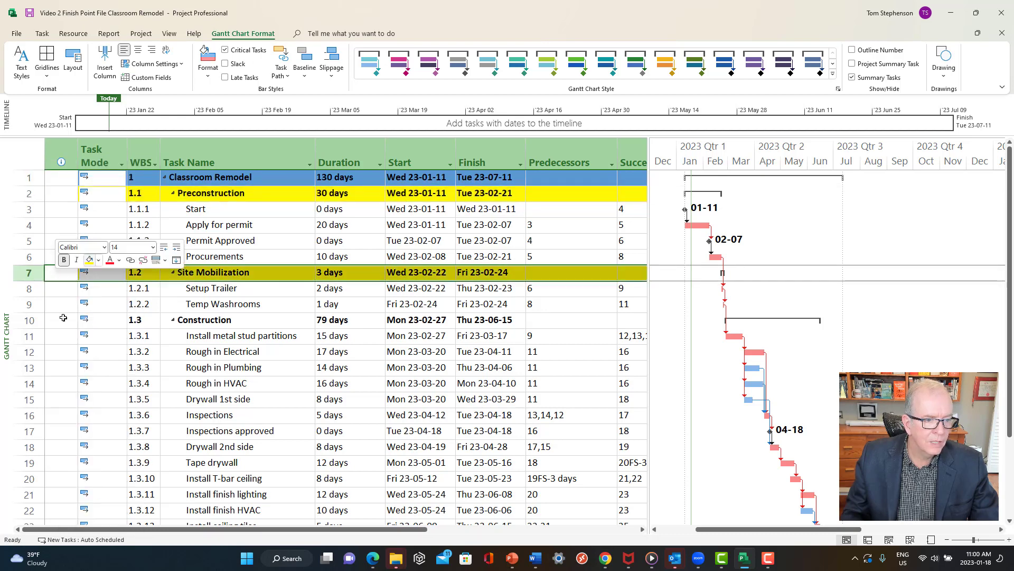
Apply the same yellow background to the Construction and Closeout summary rows.
{"action": "left_click", "coordinate": [27, 321]}
{"action": "right_click", "coordinate": [27, 321]}
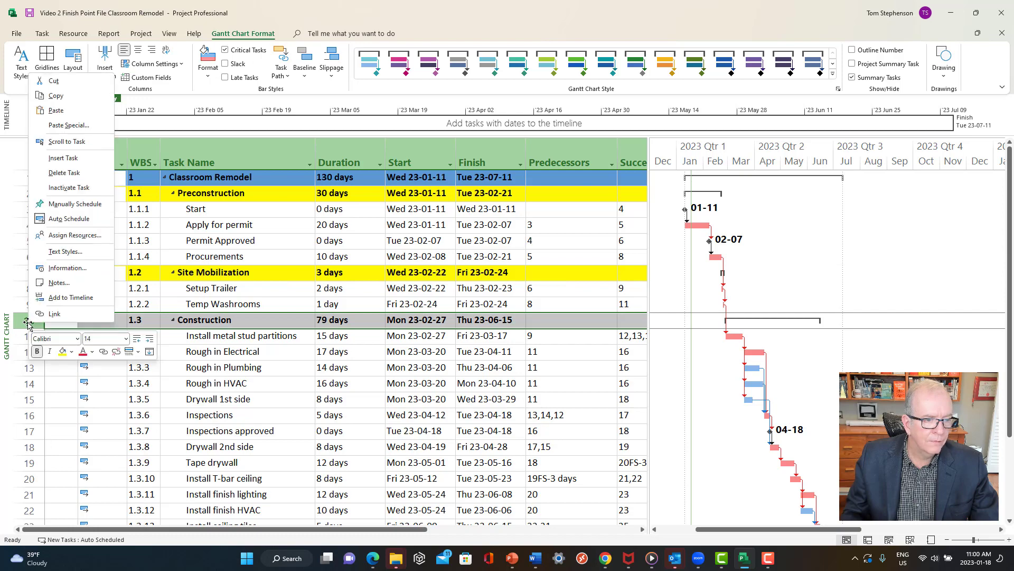
{"action": "left_click", "coordinate": [61, 351]}
{"action": "scroll", "coordinate": [73, 348], "scroll_direction": "down", "scroll_amount": 3}
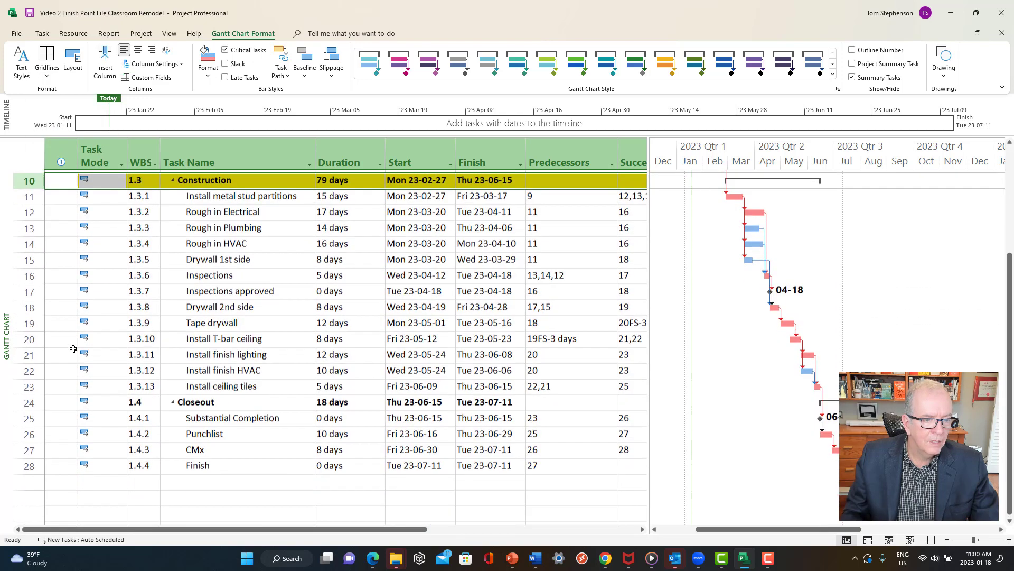
{"action": "left_click", "coordinate": [23, 403]}
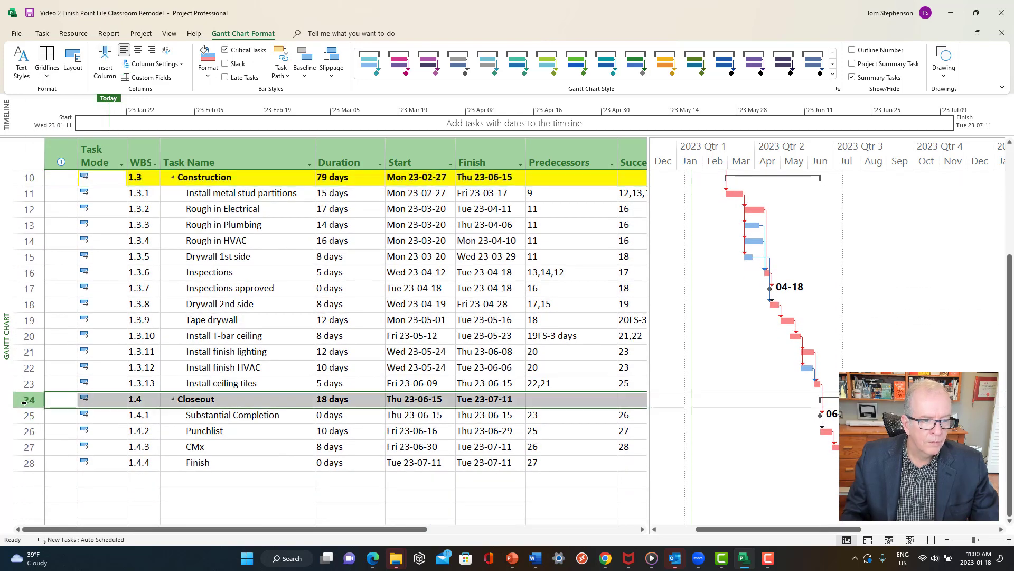
{"action": "right_click", "coordinate": [25, 401]}
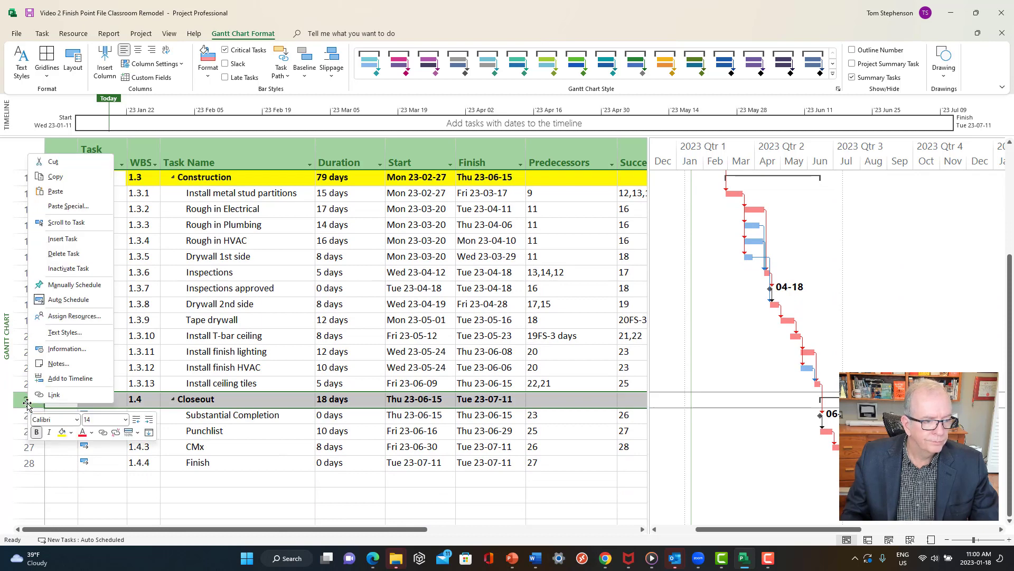
{"action": "left_click", "coordinate": [62, 432]}
{"action": "scroll", "coordinate": [209, 336], "scroll_direction": "up", "scroll_amount": 2}
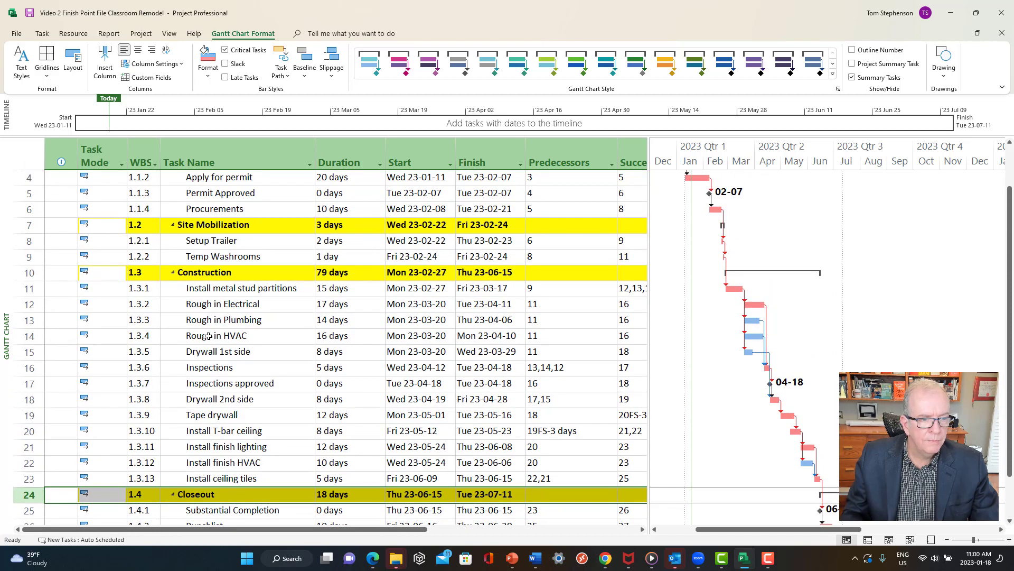
{"action": "scroll", "coordinate": [209, 336], "scroll_direction": "up", "scroll_amount": 1}
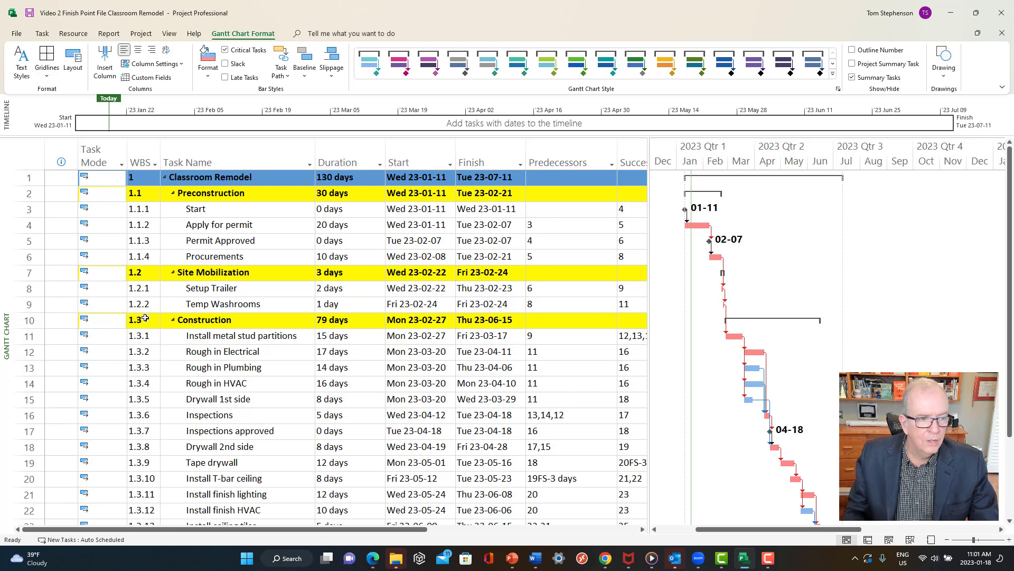
{"action": "right_click", "coordinate": [25, 274]}
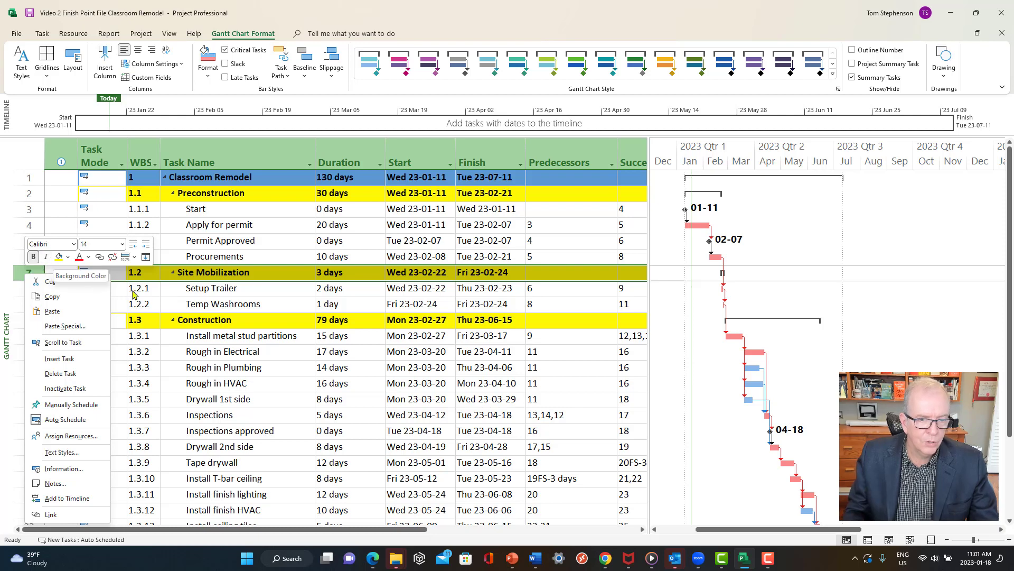
{"action": "key", "text": "Escape"}
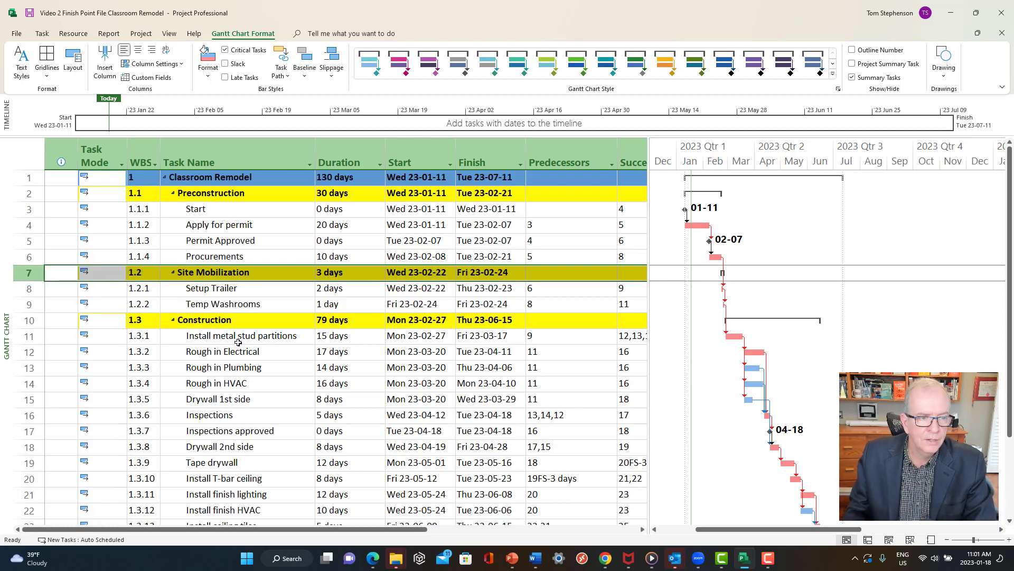
Collapse the Preconstruction, Site Mobilization, Construction and Closeout summary tasks in the task table.
{"action": "left_click", "coordinate": [173, 193]}
{"action": "left_click", "coordinate": [173, 209]}
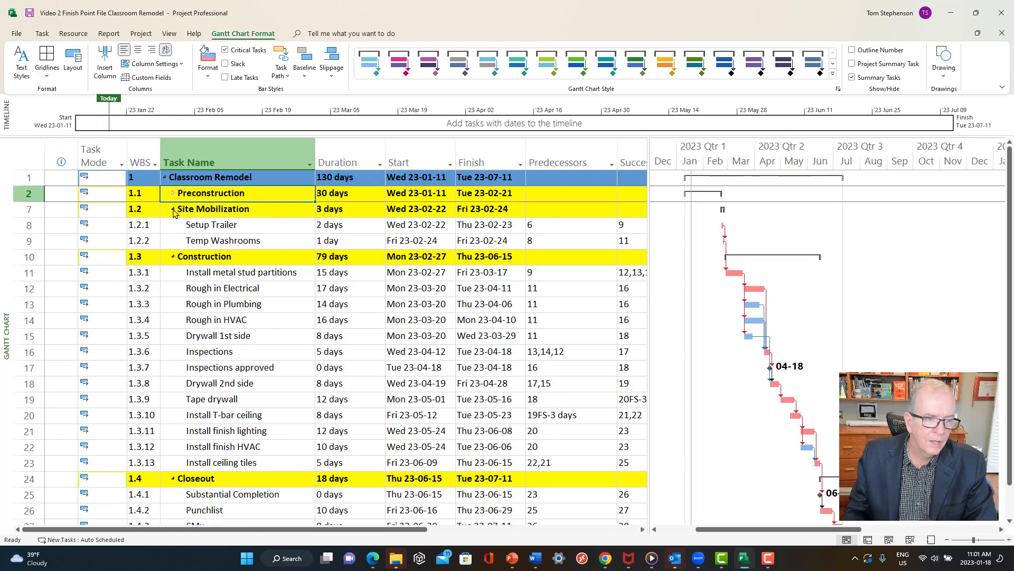
{"action": "left_click", "coordinate": [173, 225]}
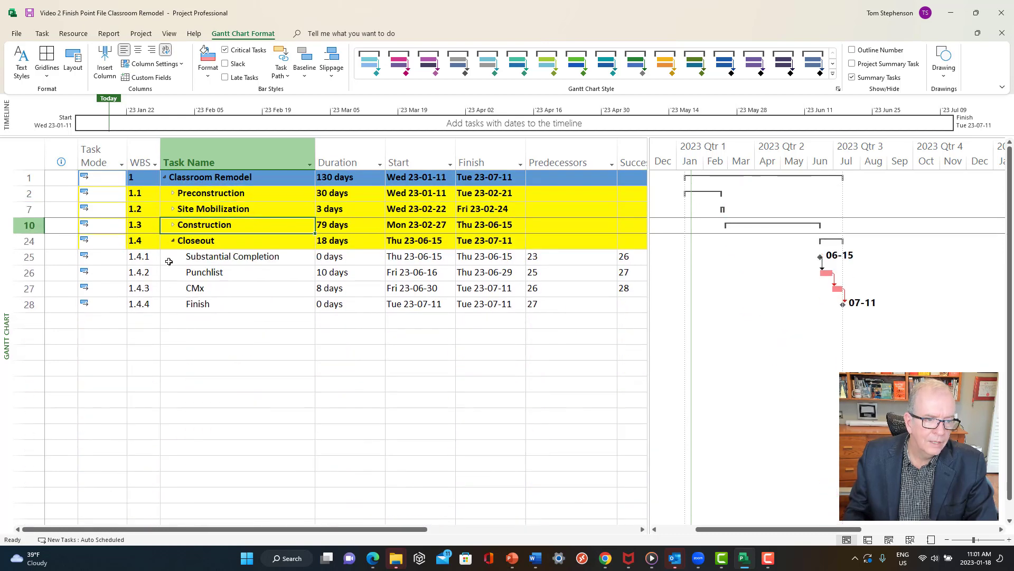
{"action": "left_click", "coordinate": [173, 240]}
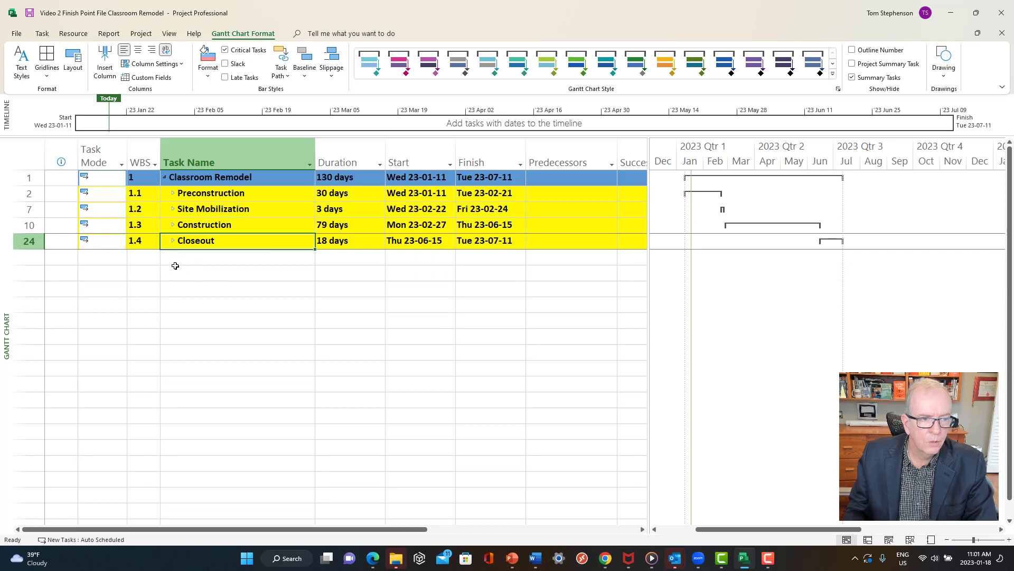